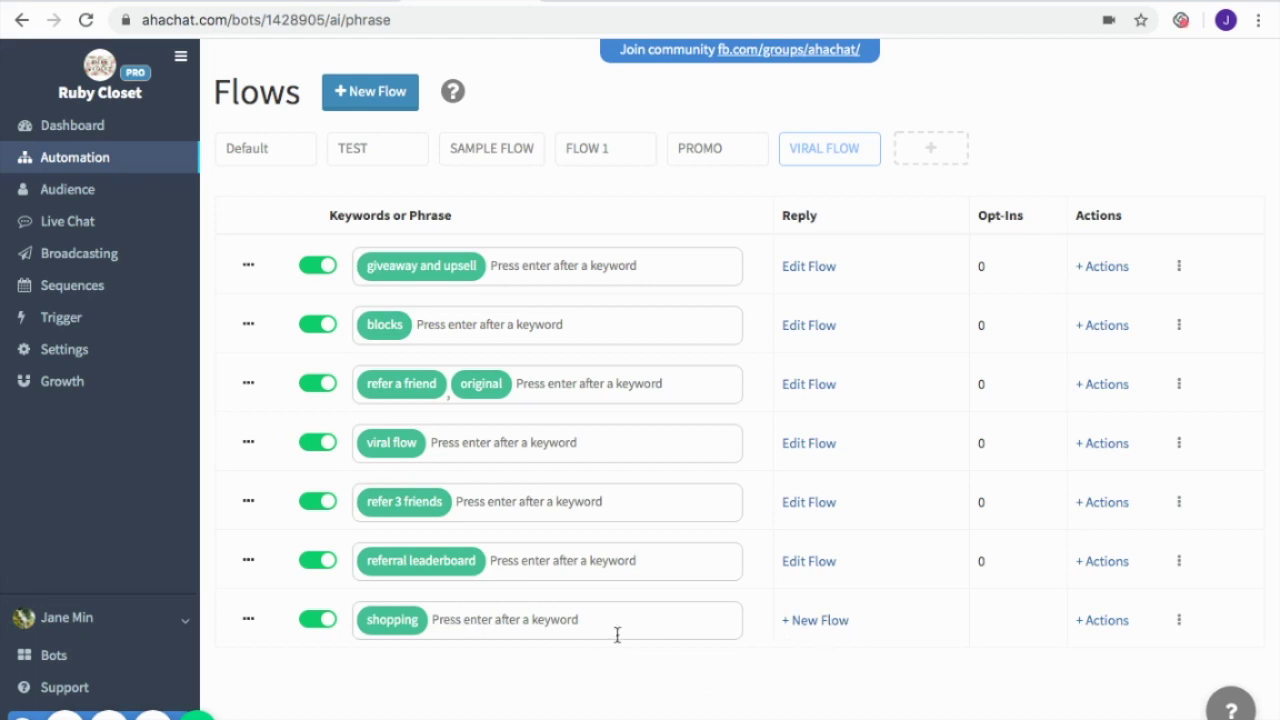
Create a new flow for the shopping keyword and place a Conversation block near the top centre of the canvas
click(827, 630)
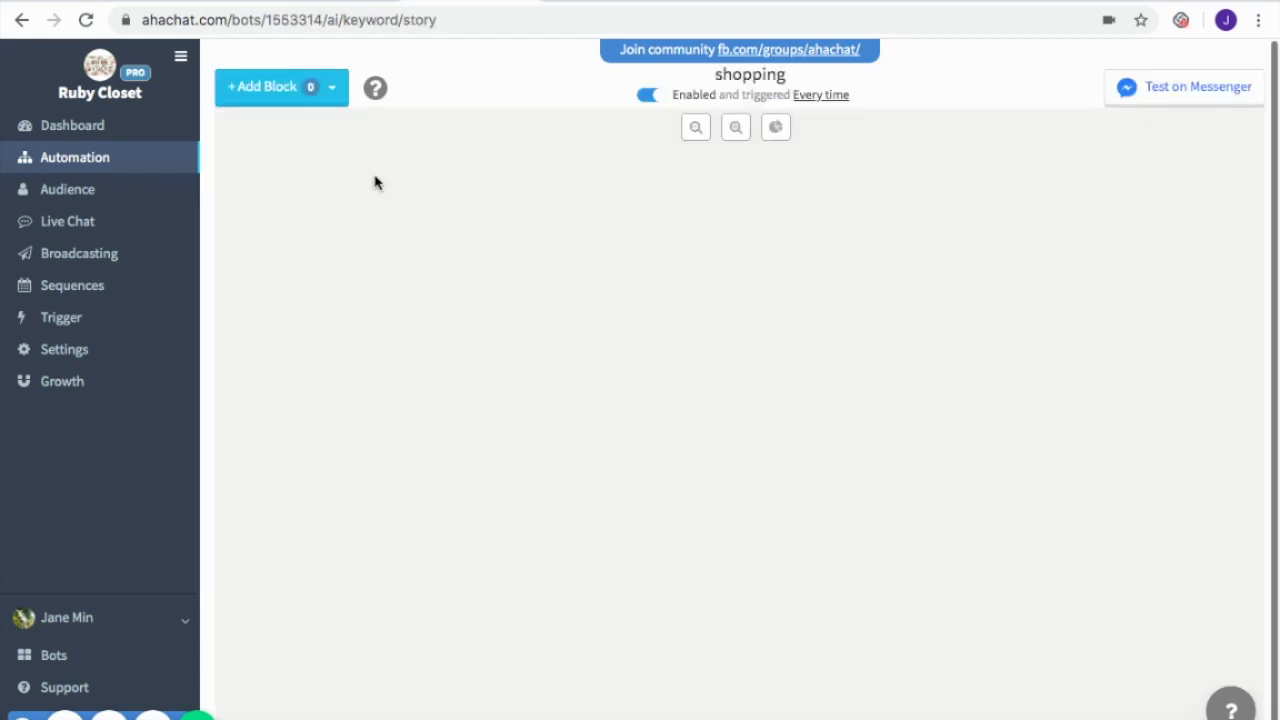
click(303, 88)
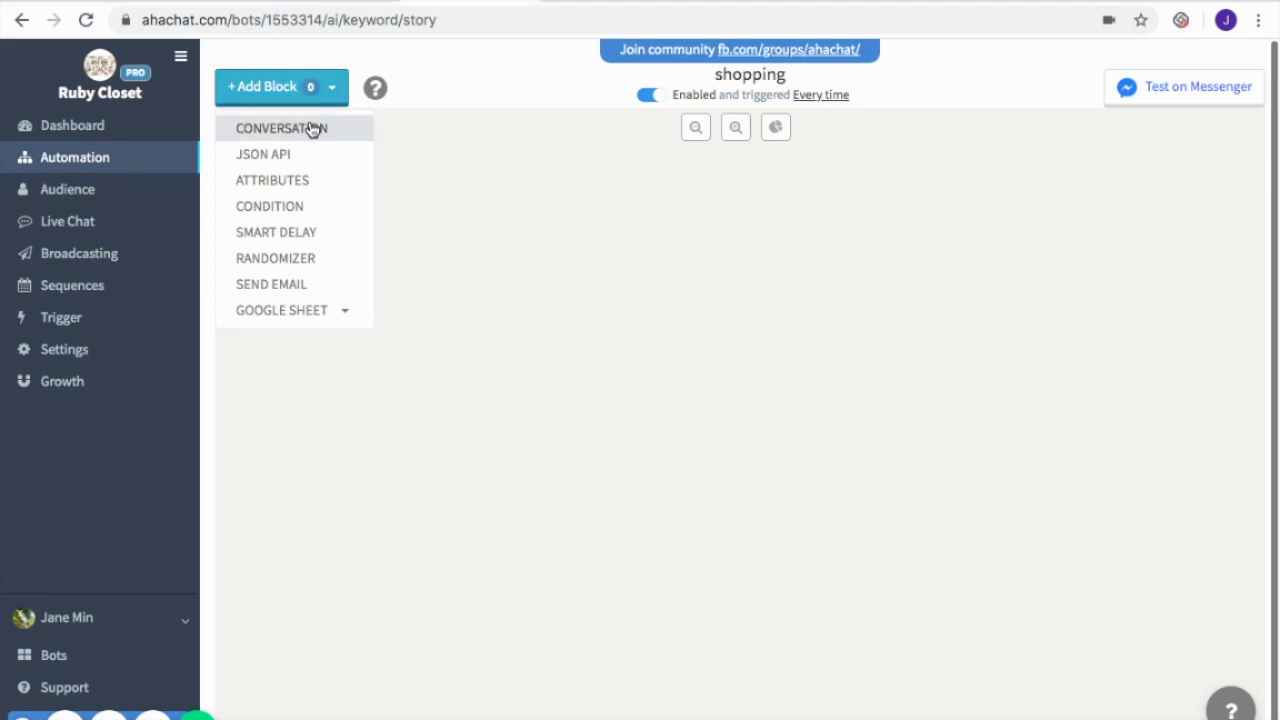
click(313, 128)
drag(358, 204, 778, 222)
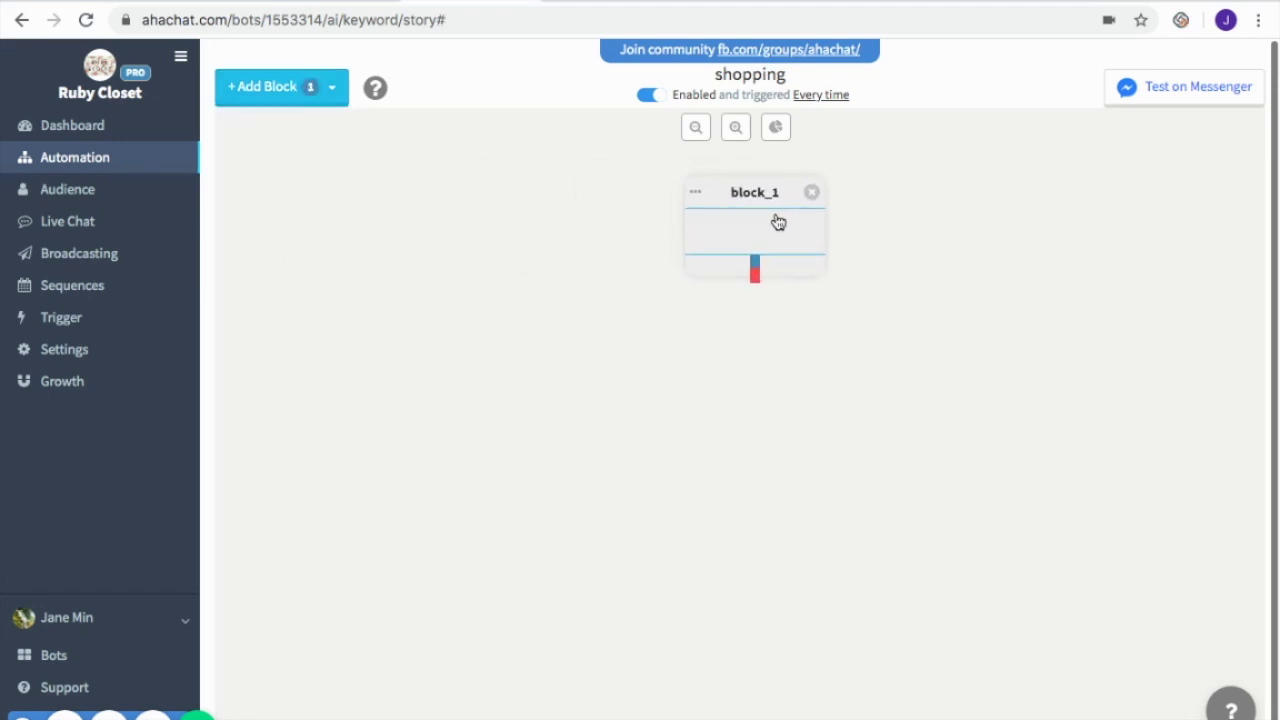
Name the block welcome, give it greeting, please-wait and thank-you messages delayed 1, 1 and 5 seconds with No Input, and save it
click(775, 220)
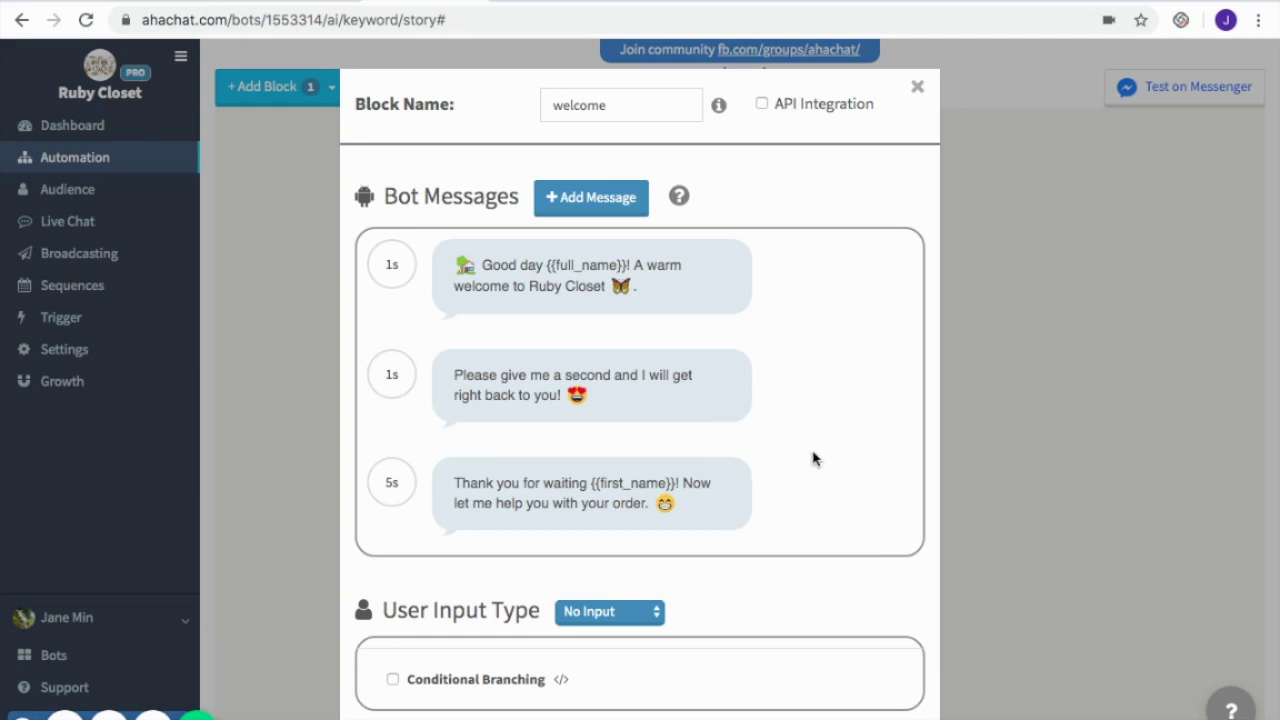
scroll(813, 458, down, 1)
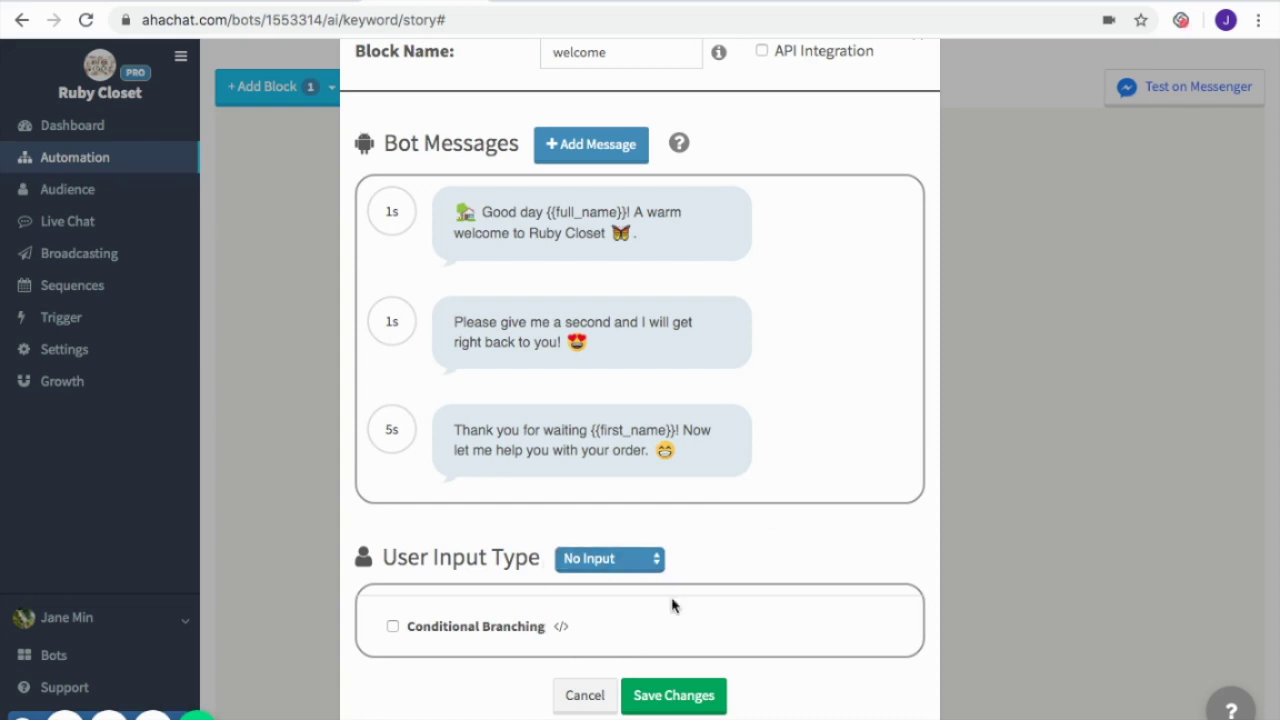
click(683, 697)
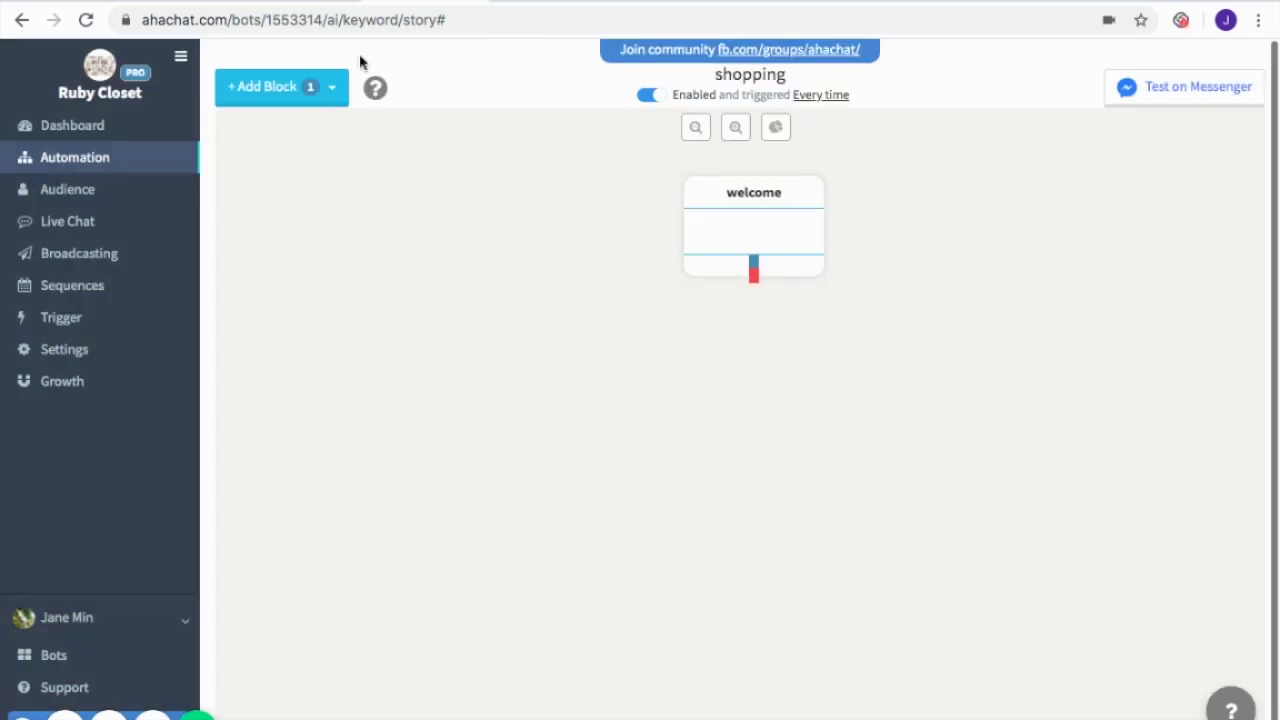
Add a second Conversation block, place it directly below the welcome block and open it for editing
click(296, 90)
click(300, 128)
drag(347, 201, 765, 367)
click(765, 367)
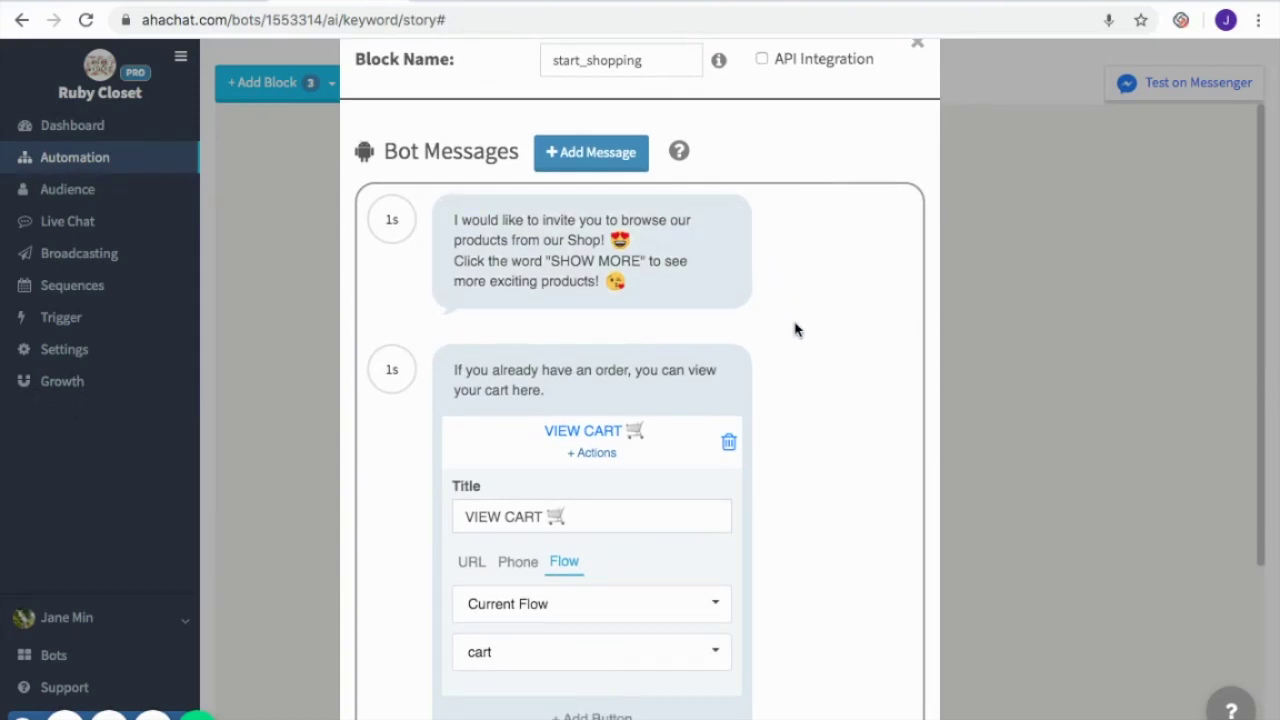
Link the VIEW CART button in the start_shopping block to the cart block of the current flow
scroll(795, 330, down, 2)
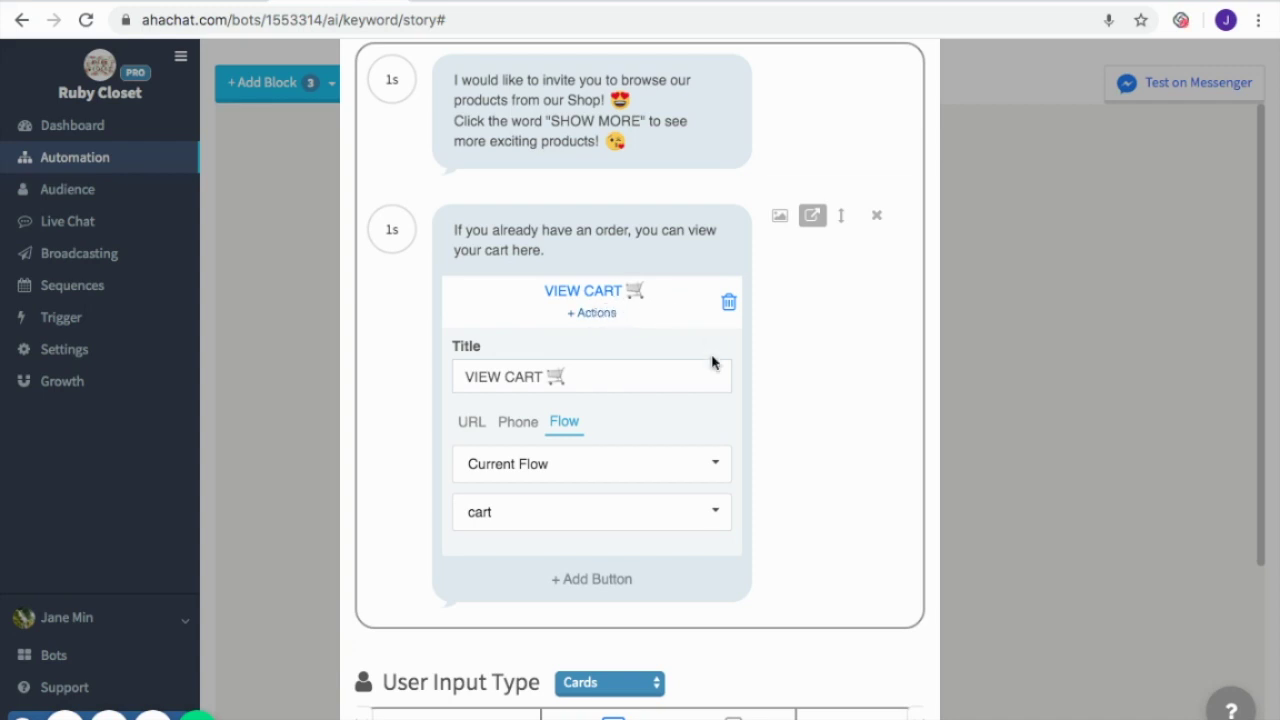
scroll(690, 435, down, 1)
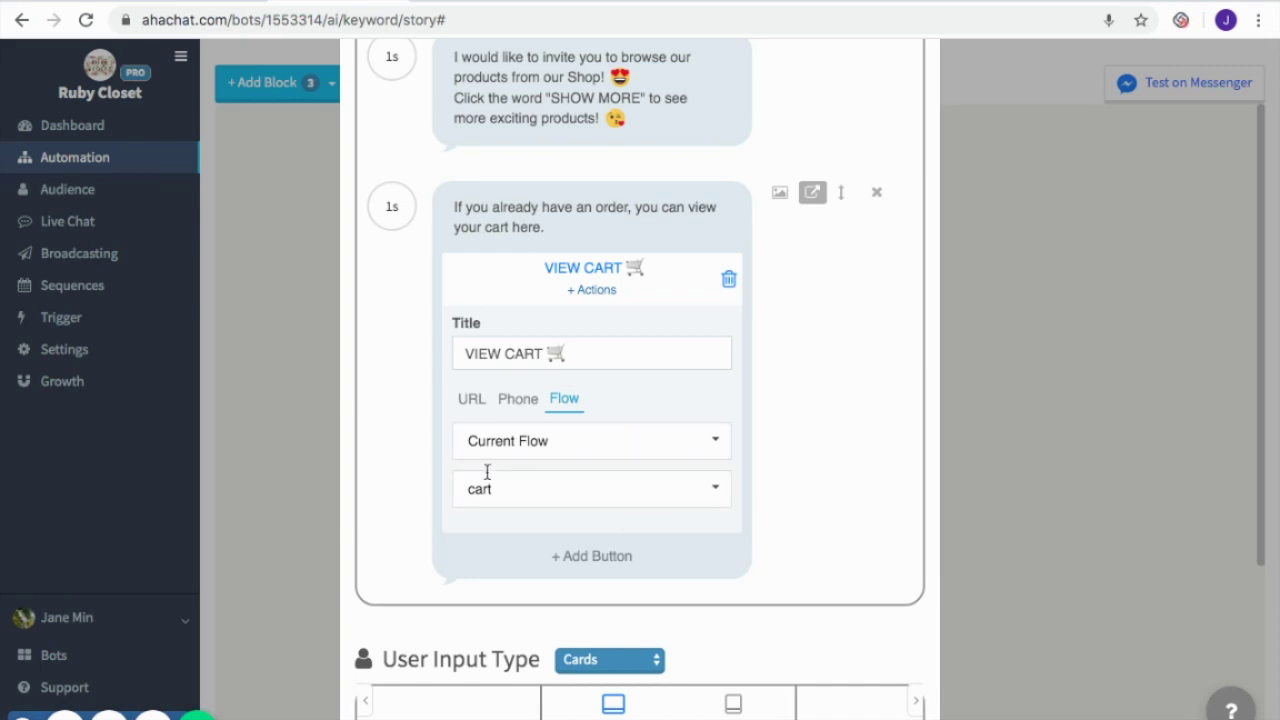
click(553, 488)
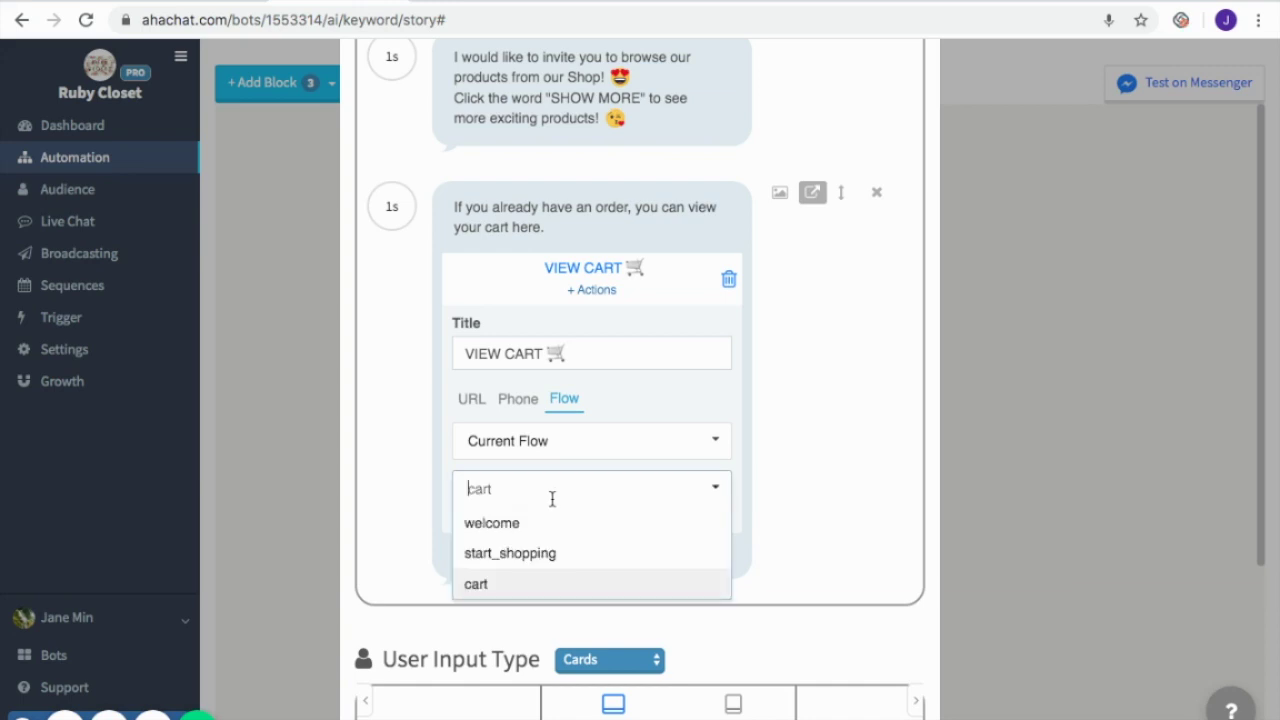
click(523, 585)
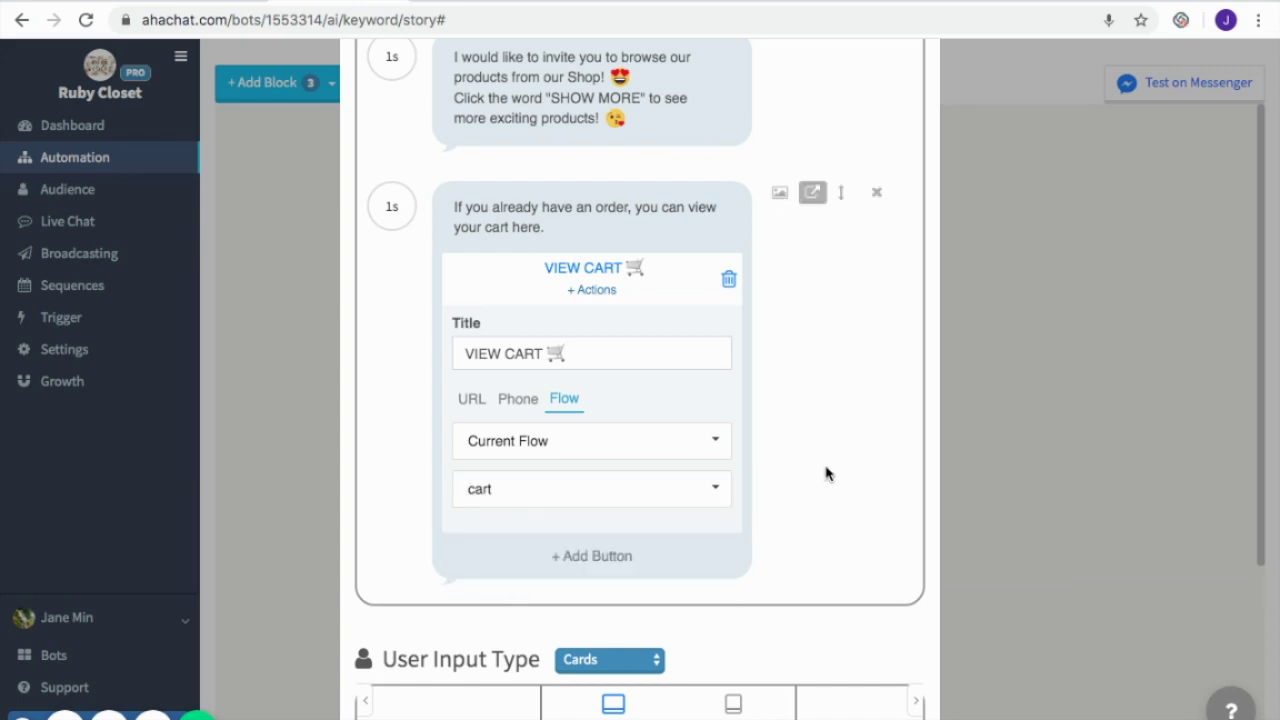
Review the Pretty in Pink and Shades of Black Collection cards with Branching enabled, and save the start_shopping block
scroll(826, 473, down, 2)
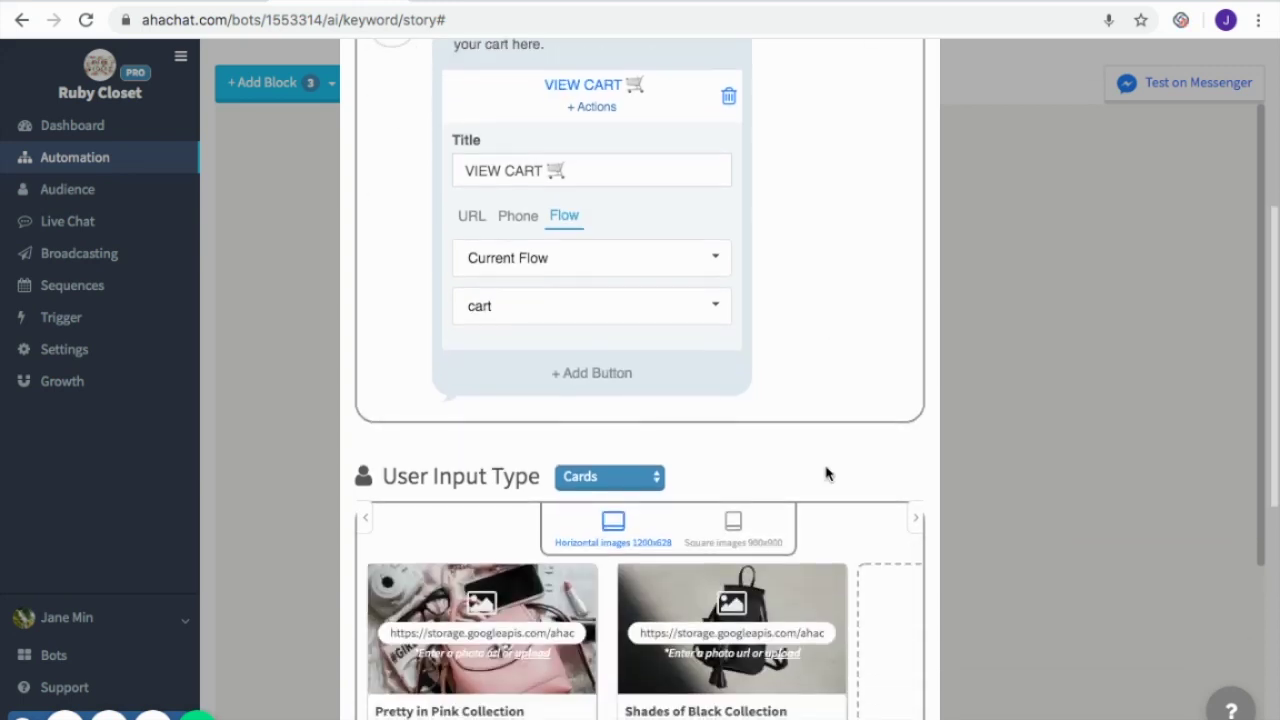
scroll(826, 473, down, 1)
scroll(826, 473, down, 3)
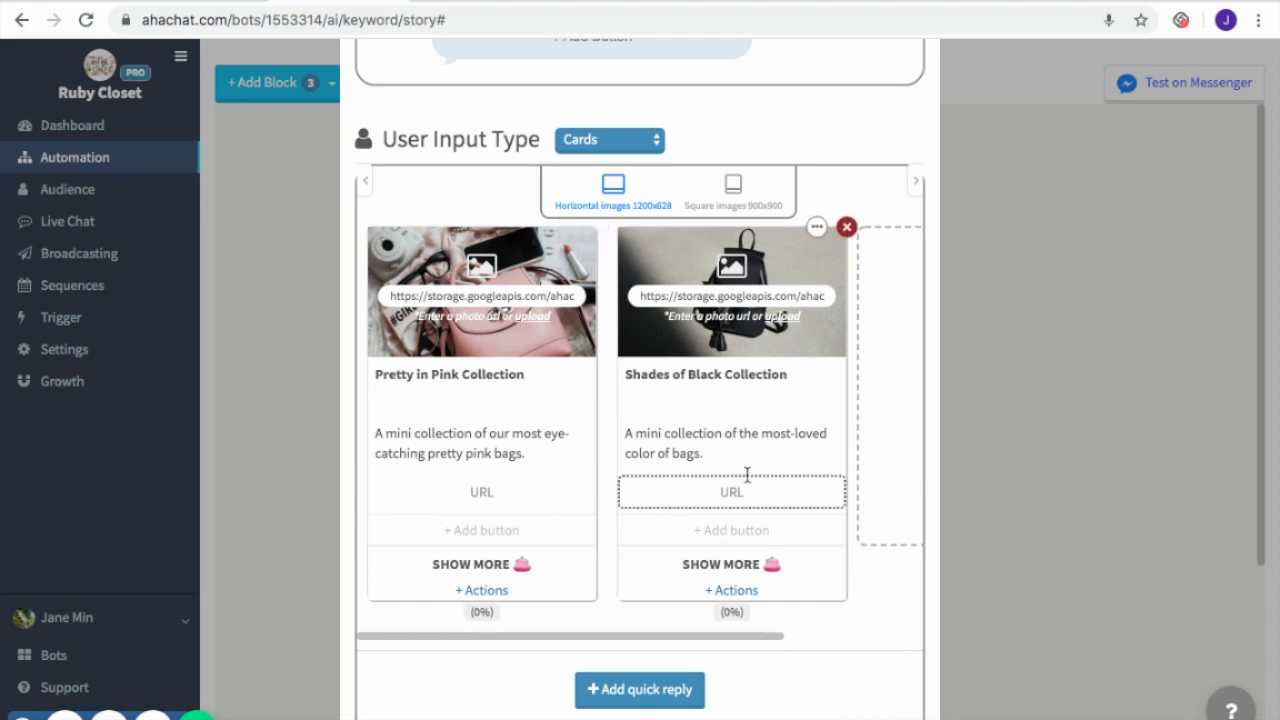
scroll(847, 456, down, 3)
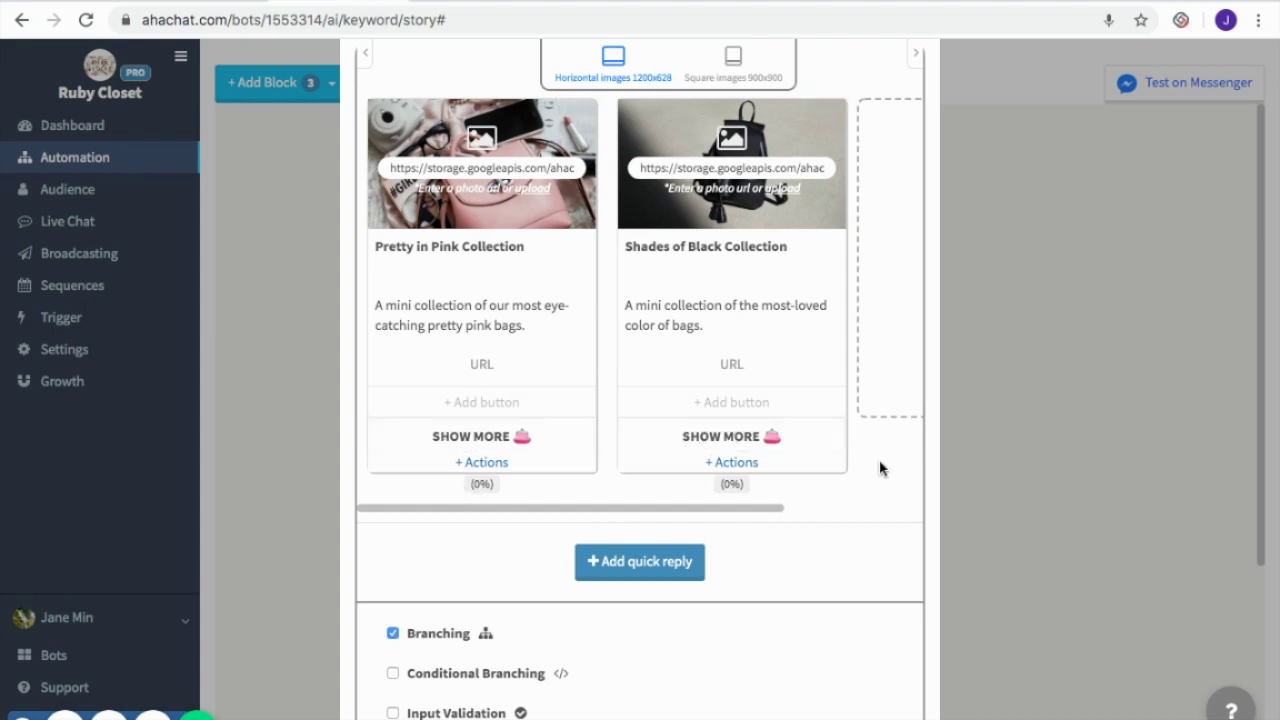
scroll(880, 466, down, 3)
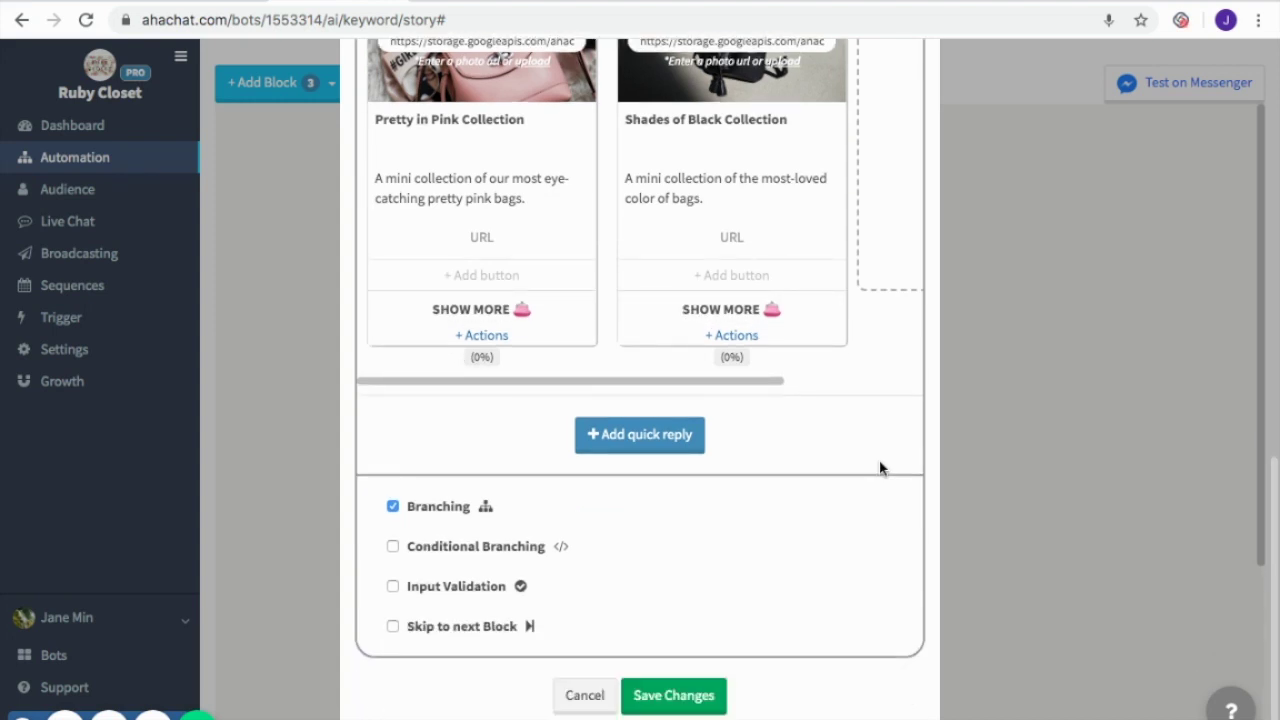
click(702, 705)
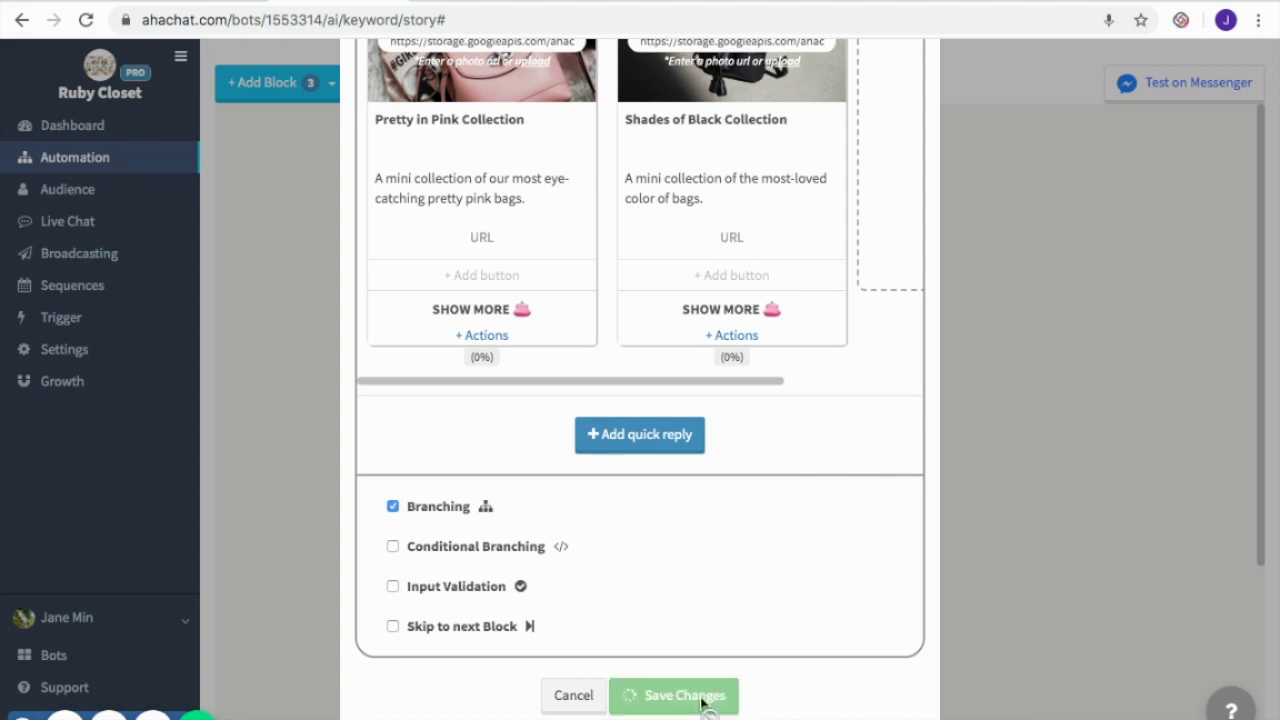
Open the cart block, review its current shopping cart message and Text Input settings, and save it
scroll(773, 318, down, 3)
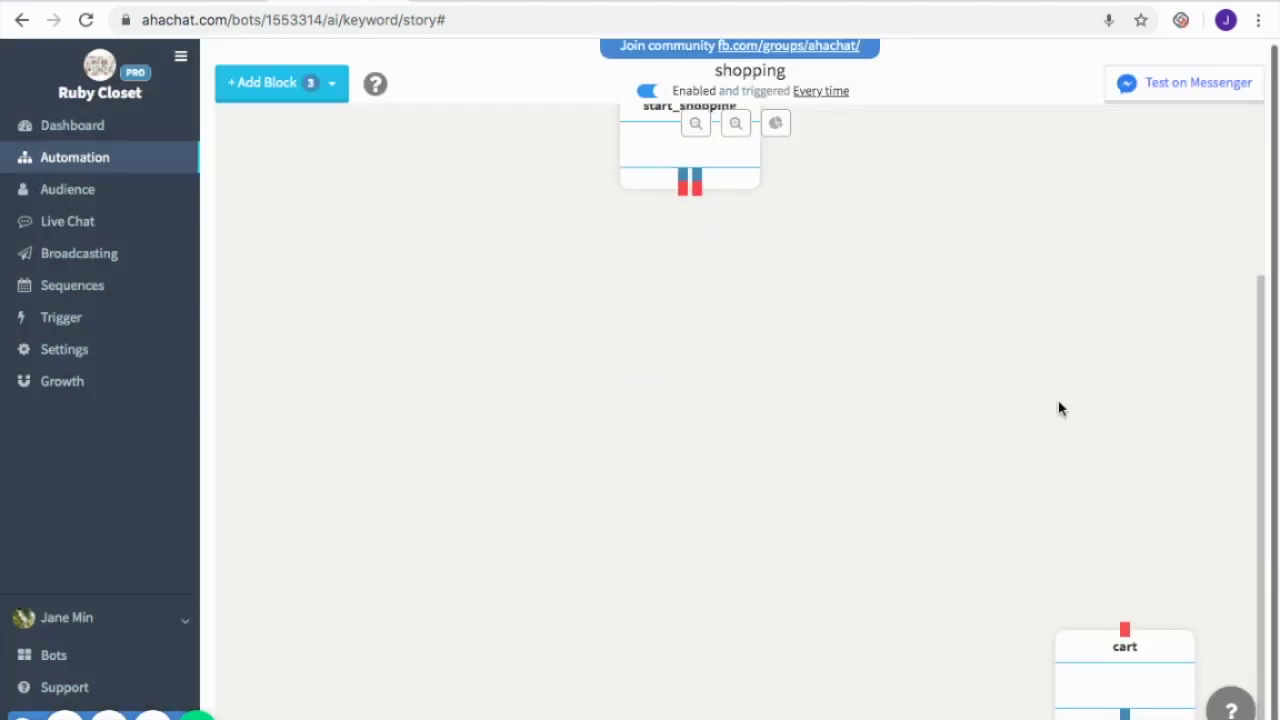
click(1124, 675)
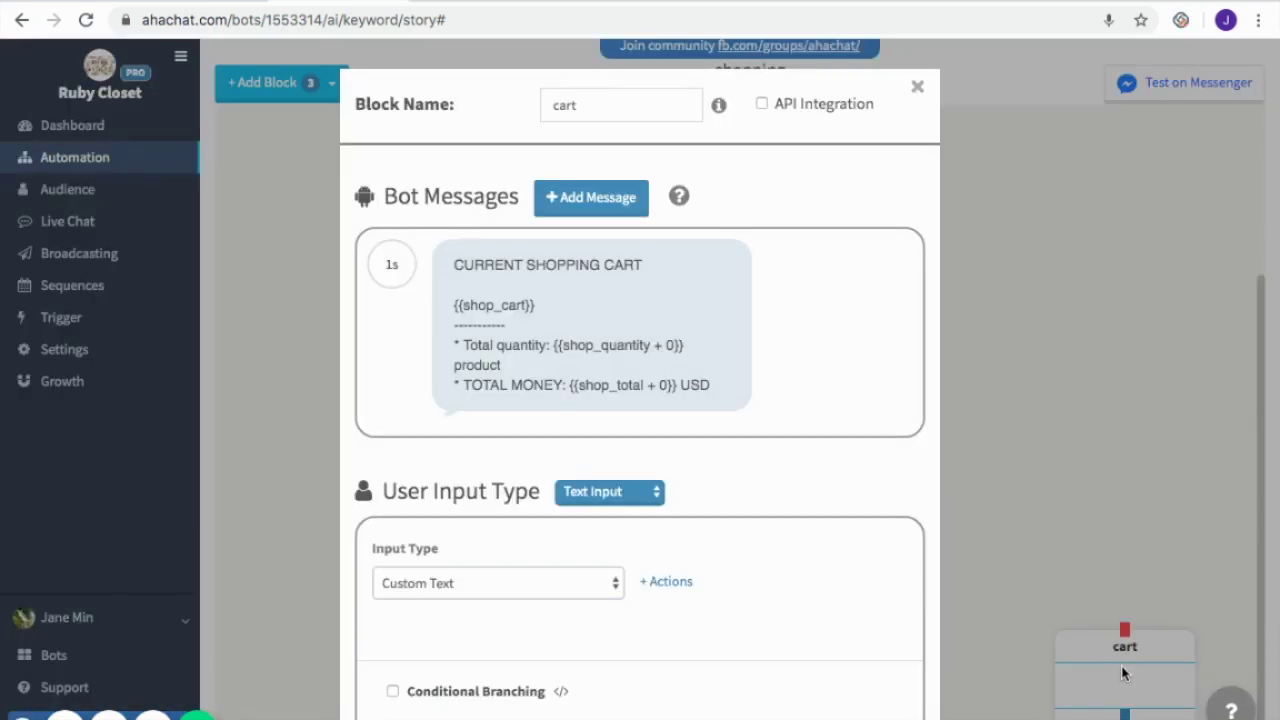
scroll(860, 430, down, 1)
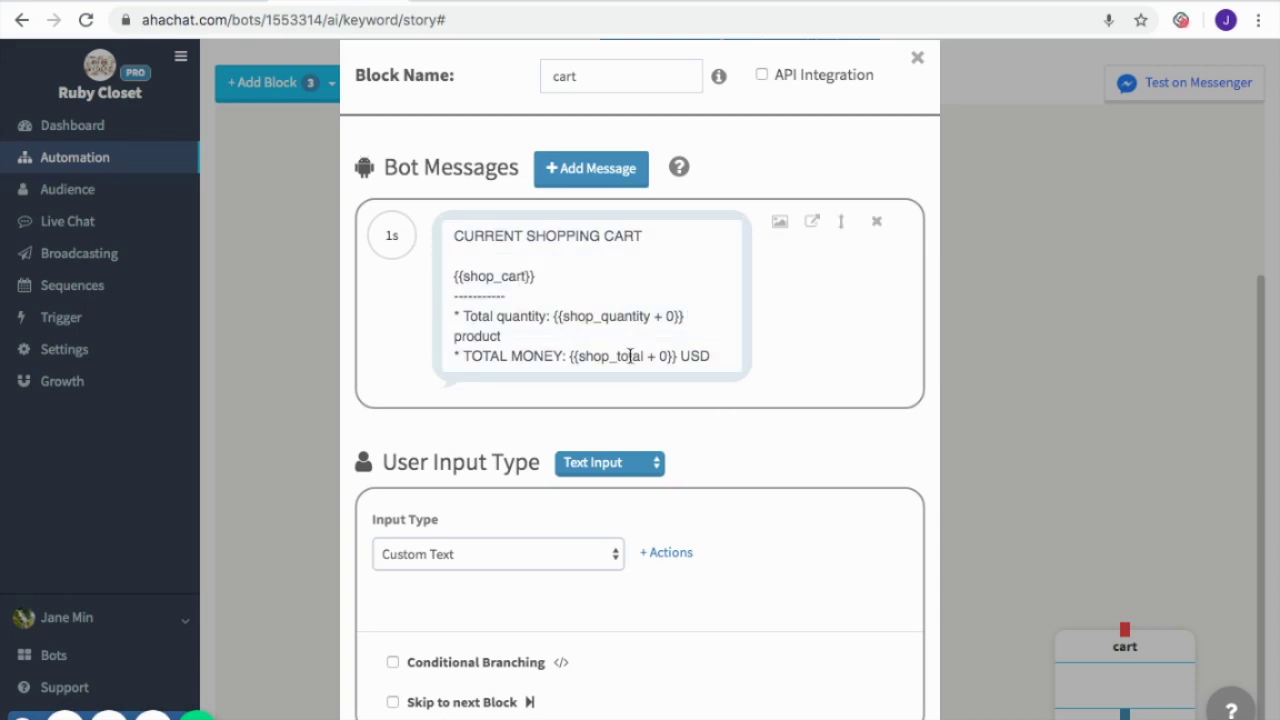
scroll(720, 450, down, 2)
click(701, 696)
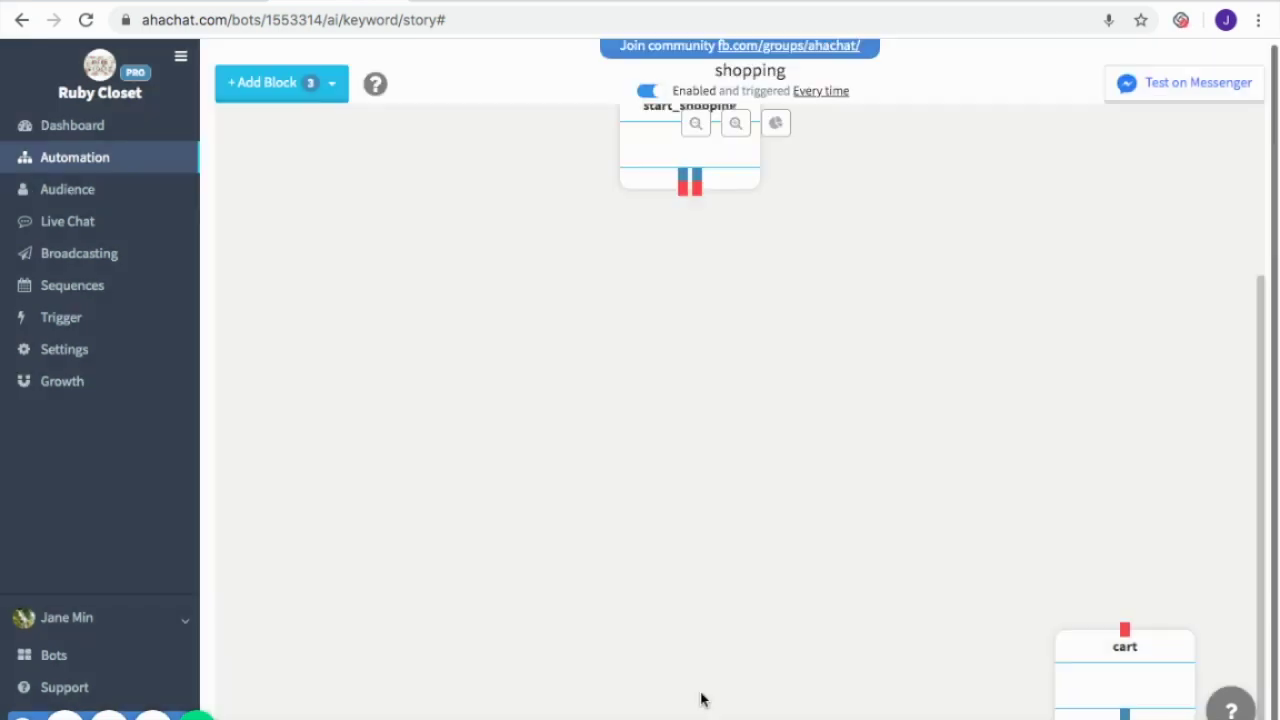
Connect the output of the welcome block to the input of the start_shopping block
scroll(781, 371, up, 3)
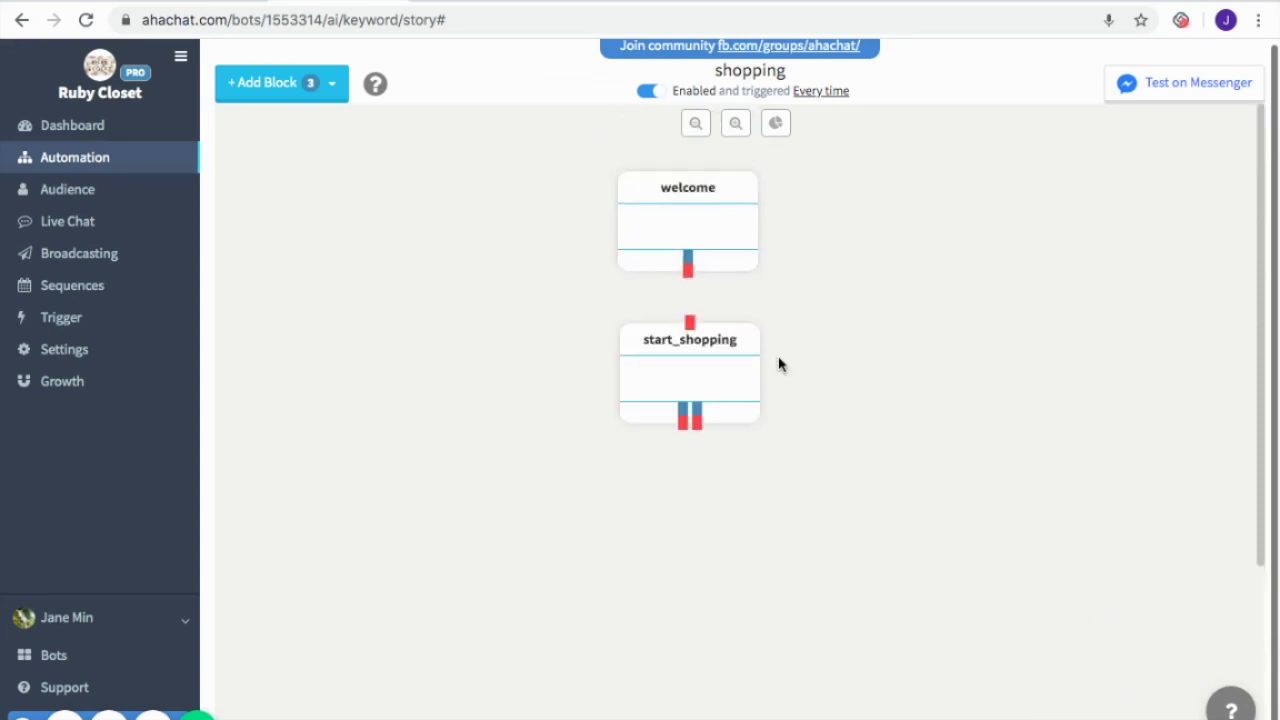
drag(689, 282, 690, 332)
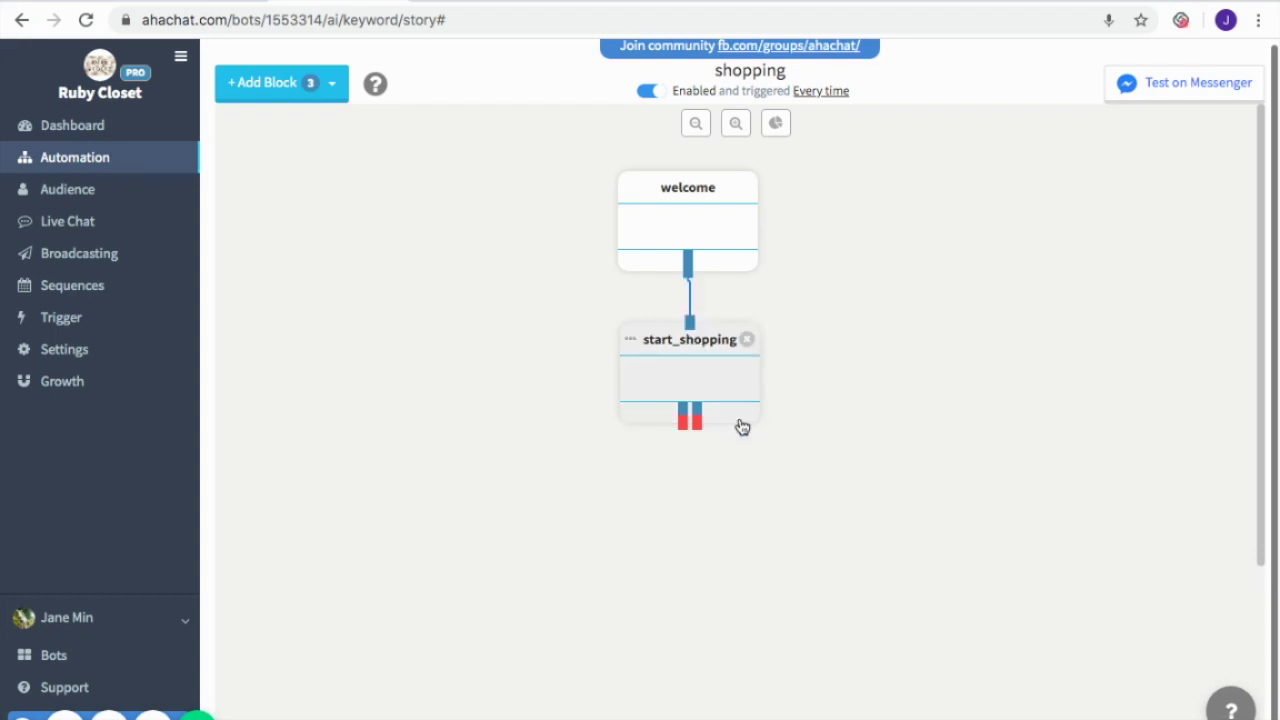
Add two more Conversation blocks and place them side by side beneath the start_shopping block
click(316, 83)
click(314, 127)
click(315, 86)
click(313, 128)
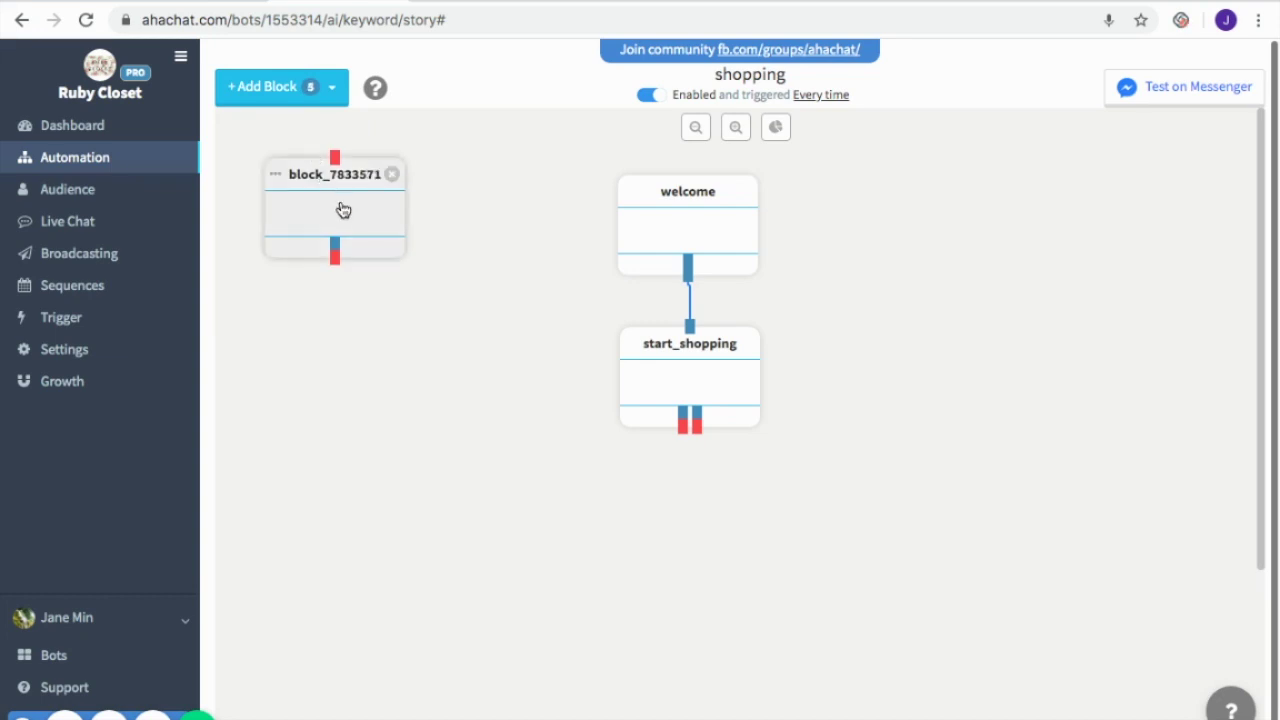
drag(344, 209, 507, 520)
drag(369, 204, 900, 514)
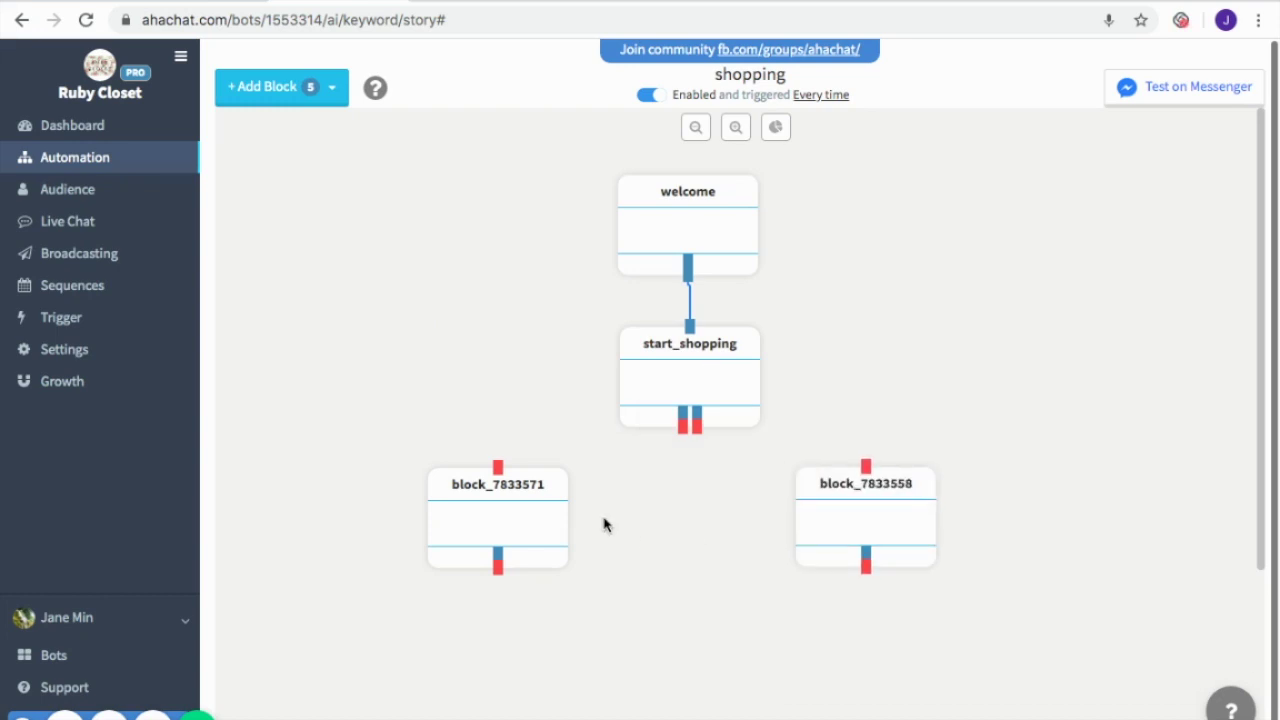
Name the block below and left of start_shopping product_1, with a product message and cards including Leisara Backpack at $17.00 and Social Cut Pouch at $10.00
click(531, 516)
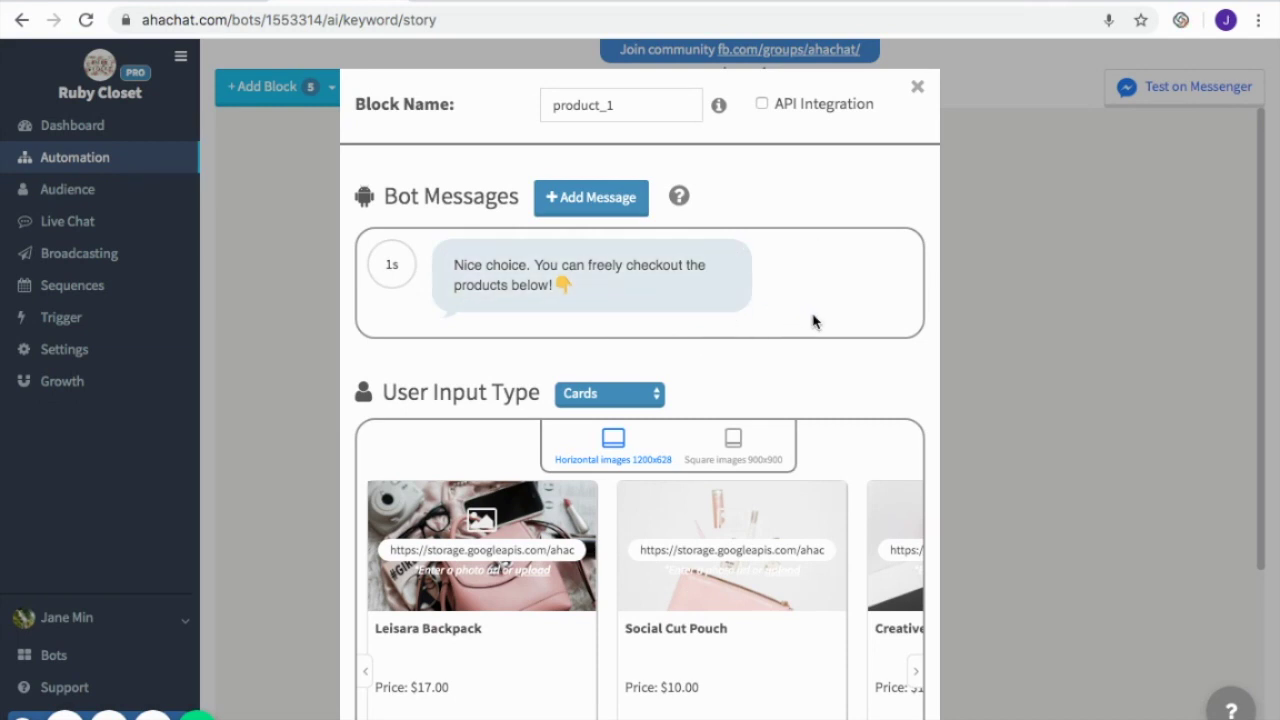
scroll(857, 352, down, 2)
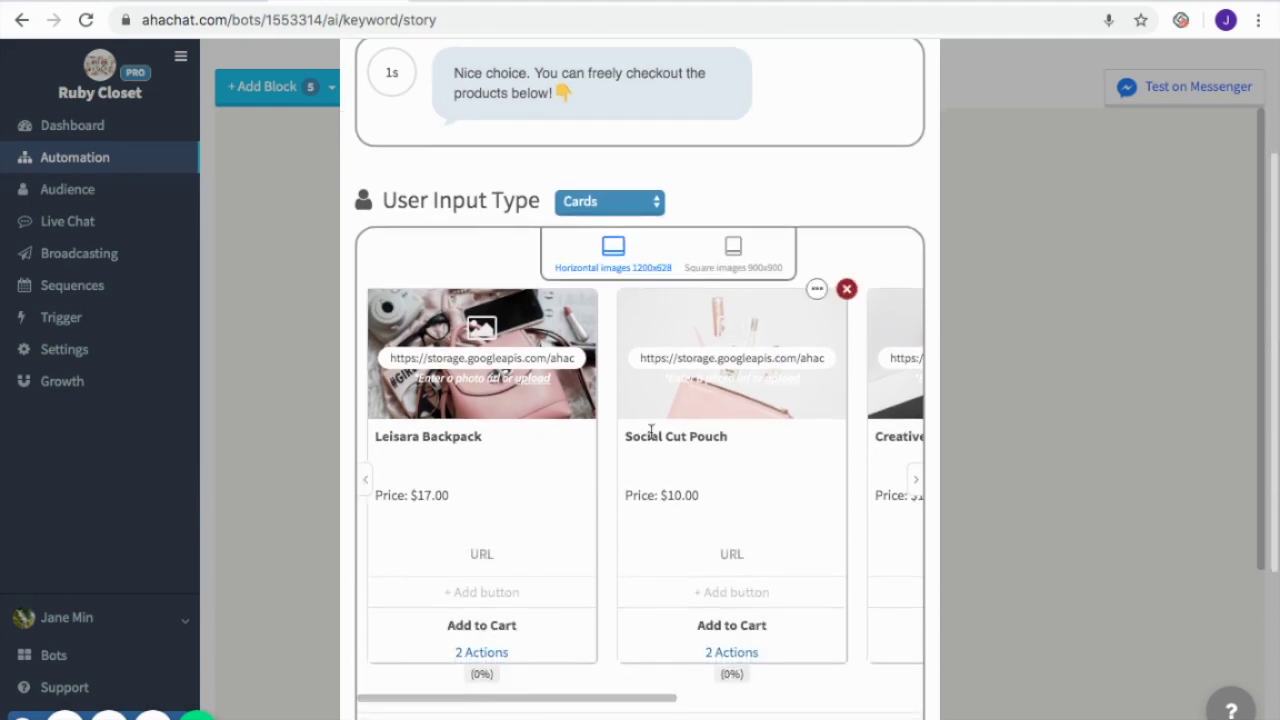
scroll(871, 508, right, 3)
scroll(871, 508, left, 3)
scroll(1106, 489, down, 3)
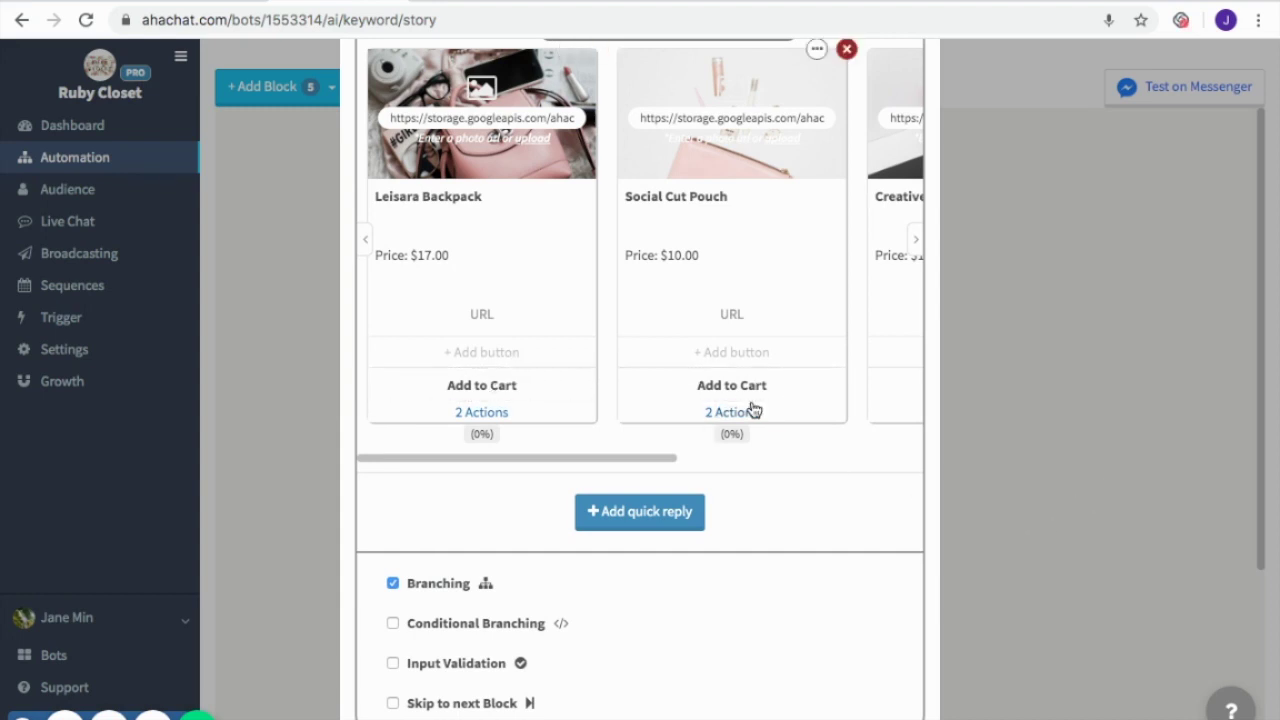
Check the product_price and product_code attribute actions on the Leisara Backpack card's Add to Cart button, and save the product_1 block
click(485, 414)
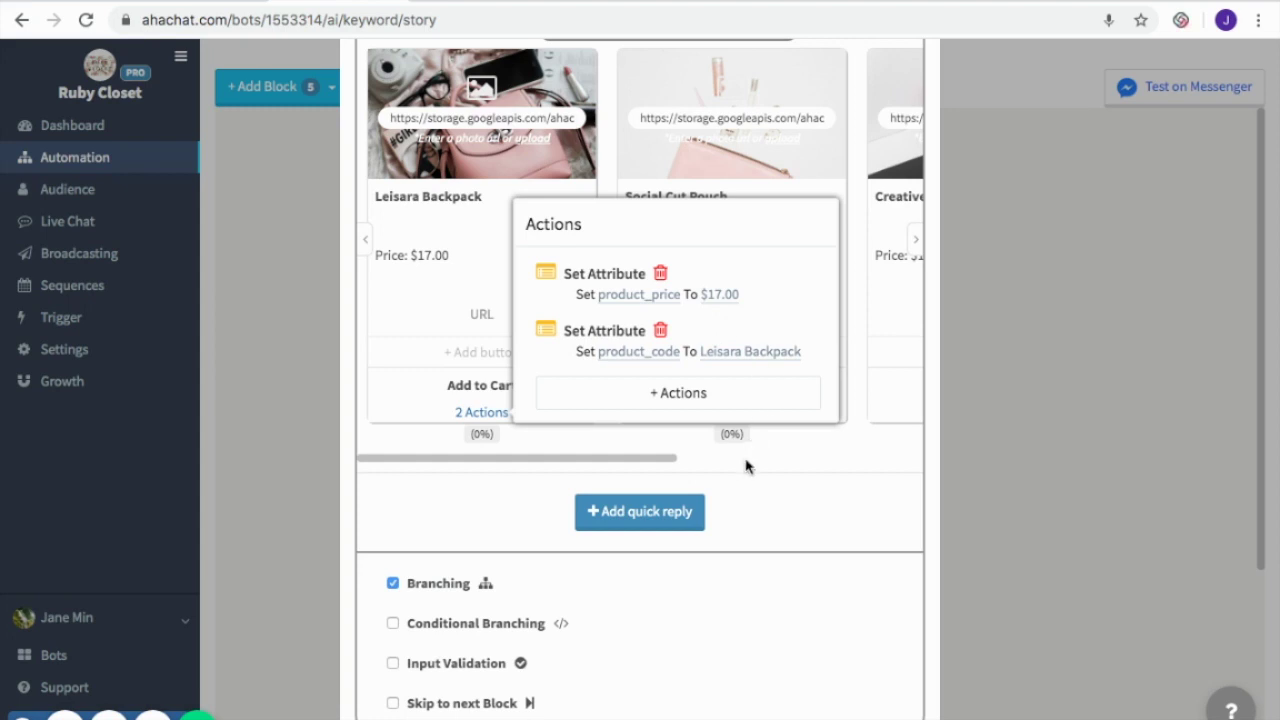
click(760, 563)
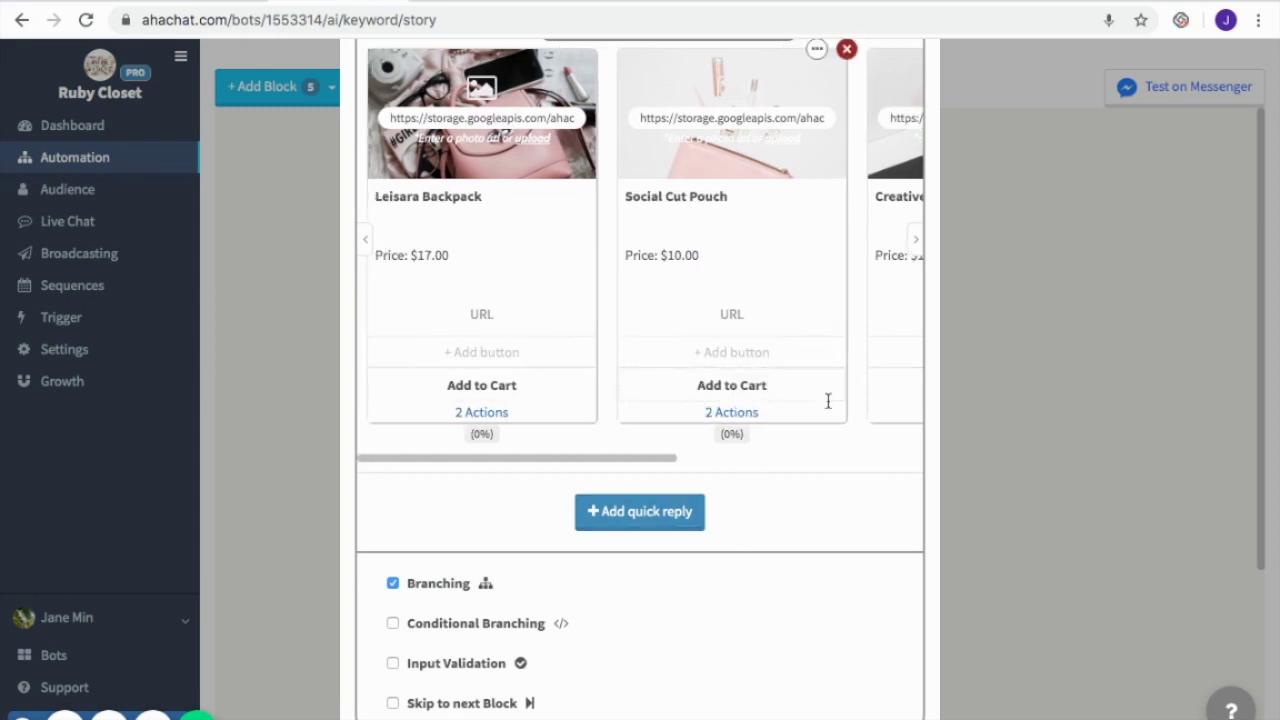
scroll(800, 500, down, 1)
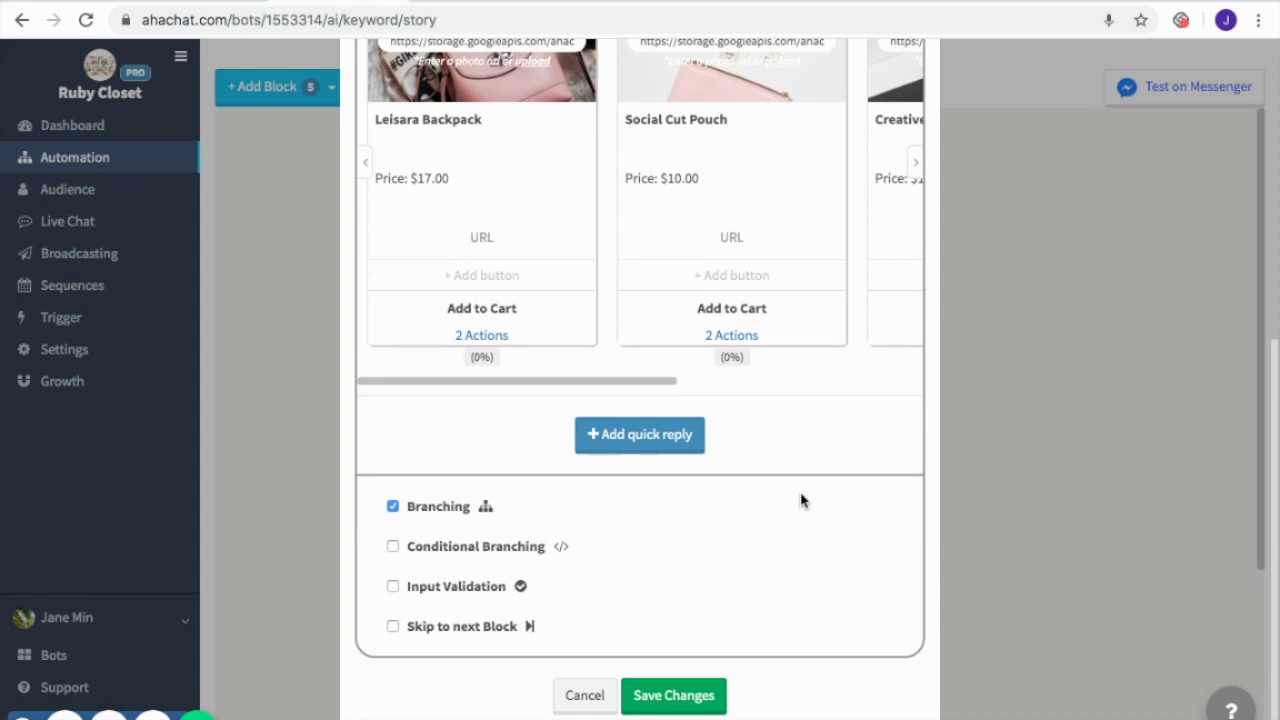
click(688, 700)
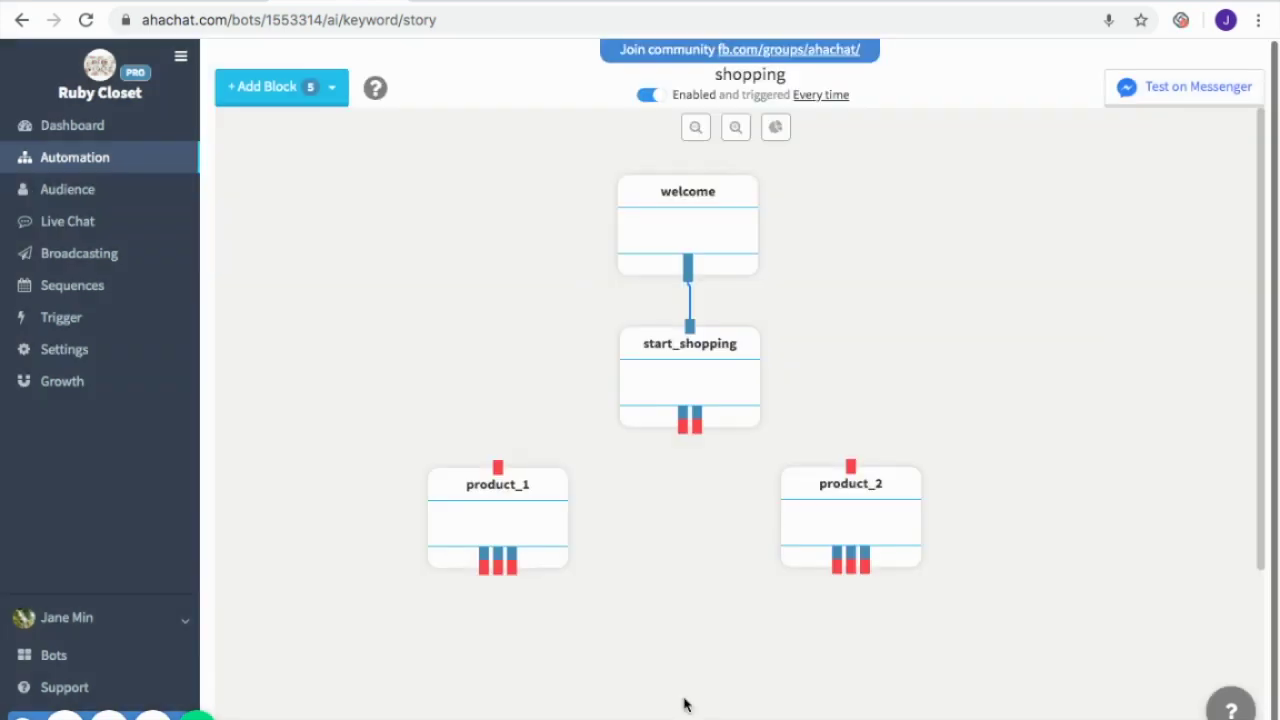
Review the product_2 message and cards, check the product_code and product_price actions on Andy Art Backpack's Add to Cart button, and save the block
click(876, 517)
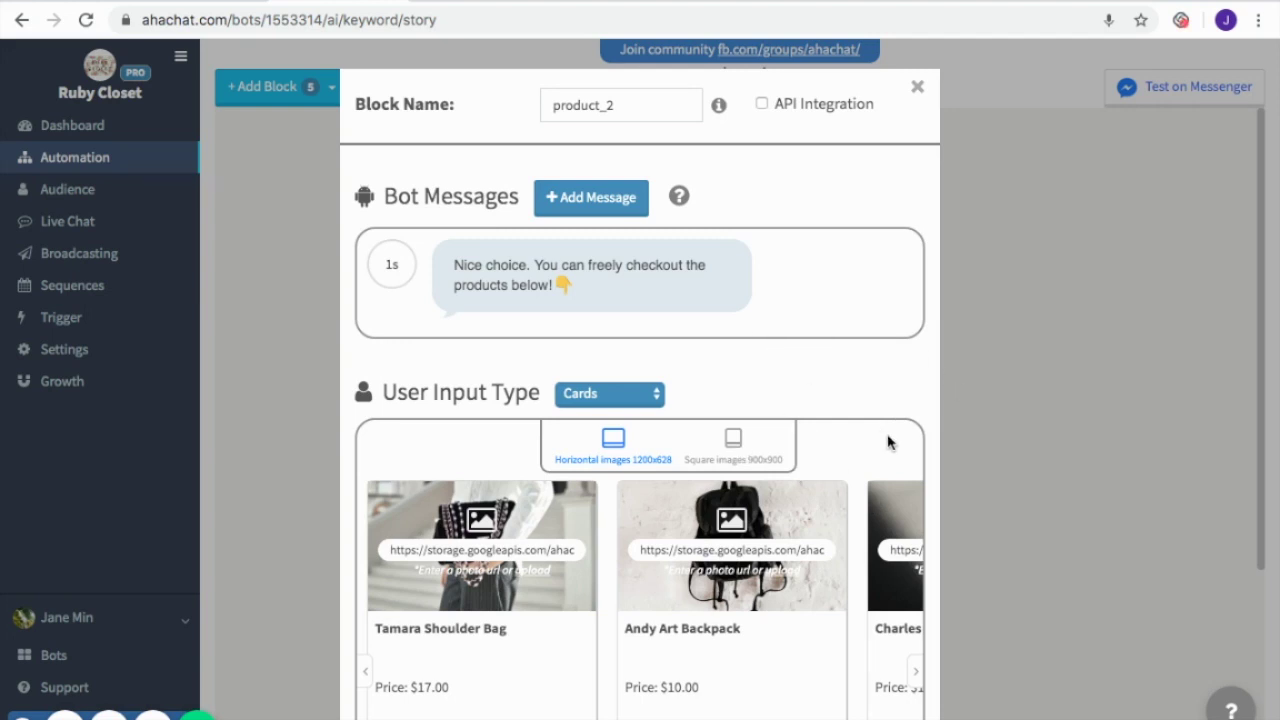
scroll(888, 442, down, 3)
scroll(888, 436, right, 2)
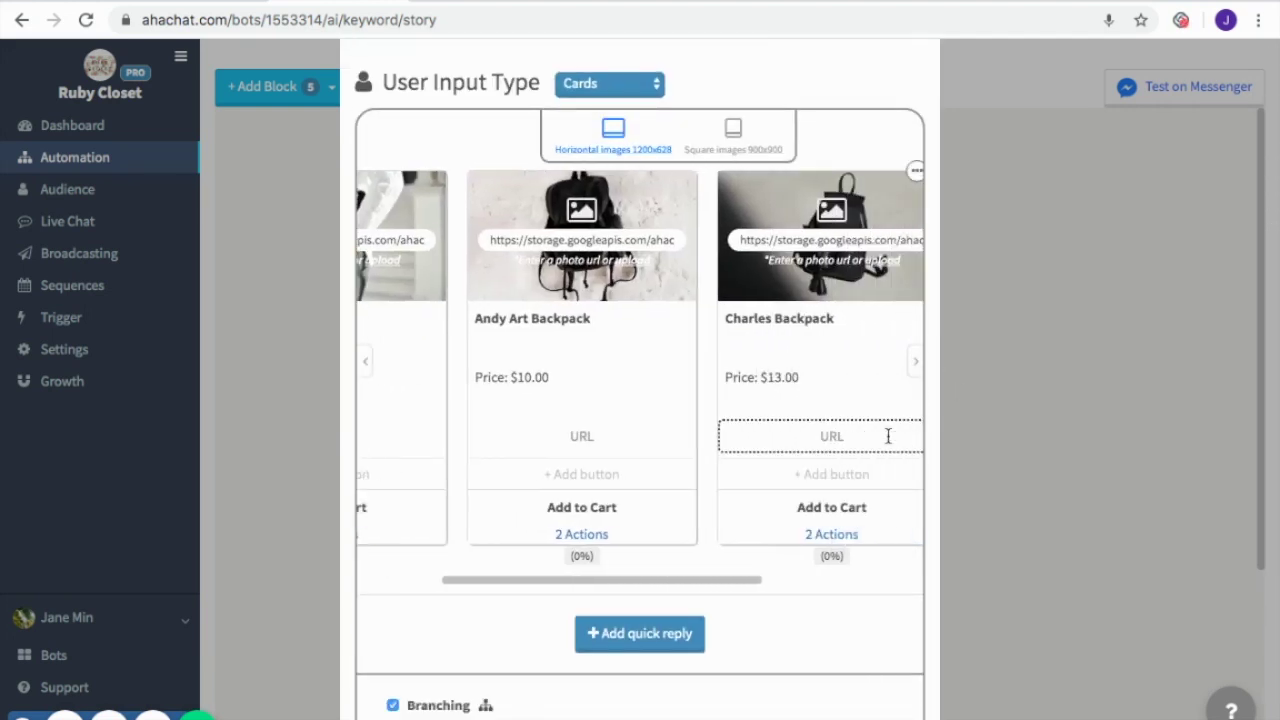
scroll(1043, 386, down, 2)
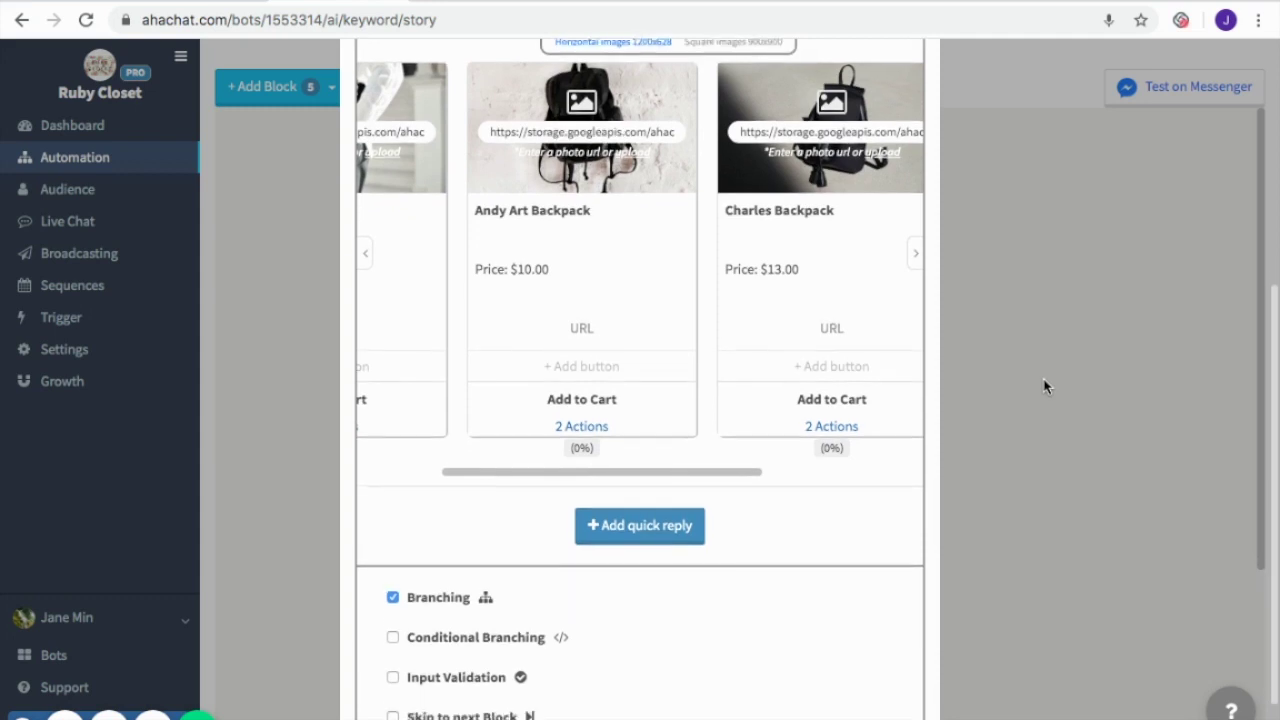
click(583, 426)
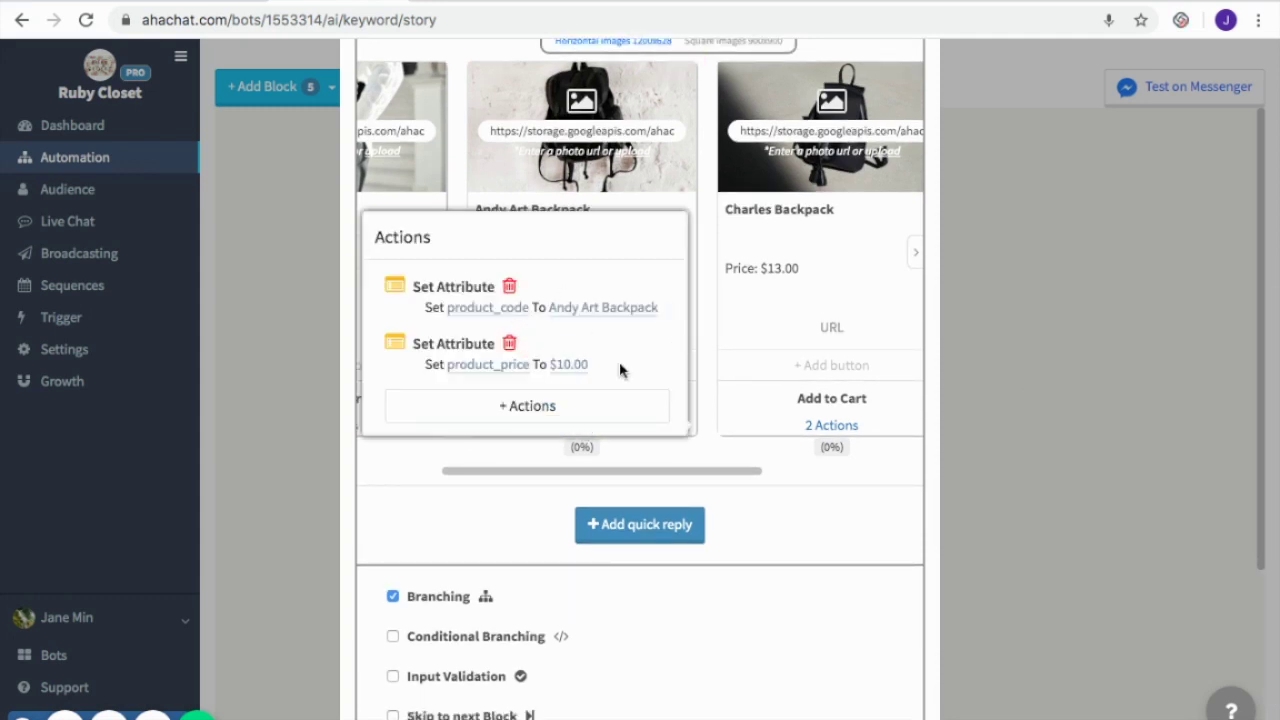
click(767, 514)
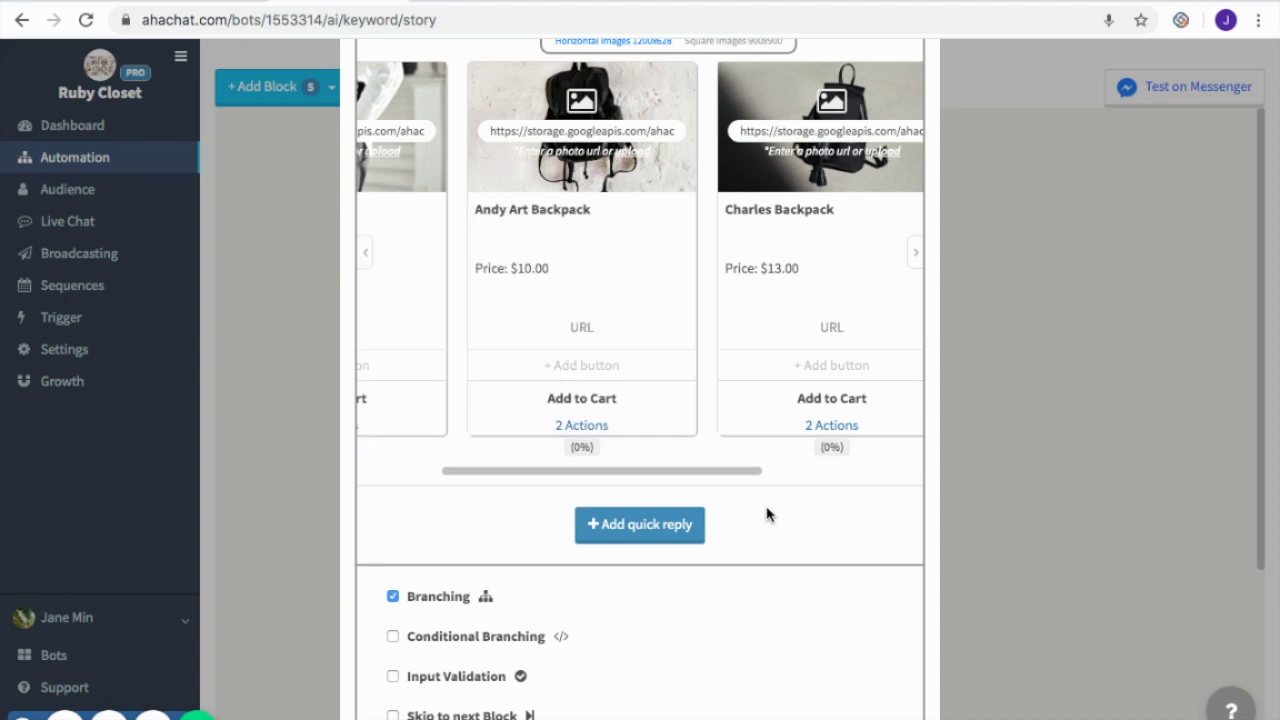
scroll(767, 514, down, 2)
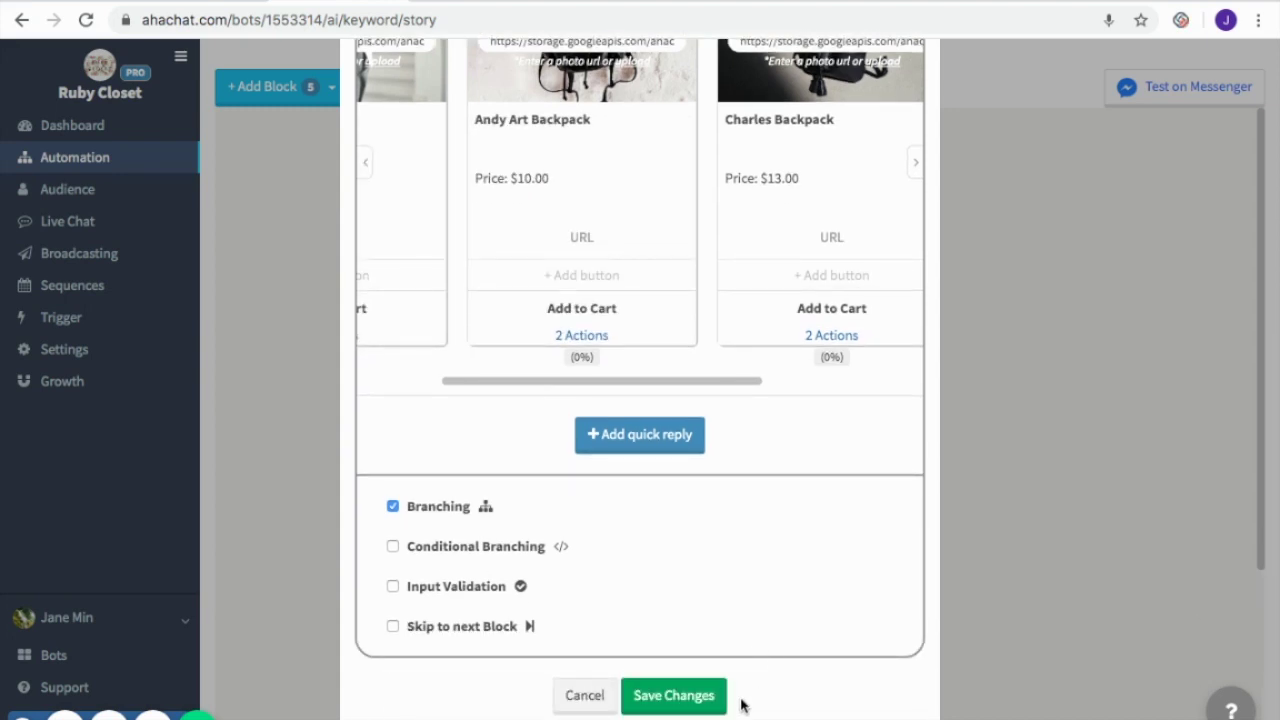
click(680, 697)
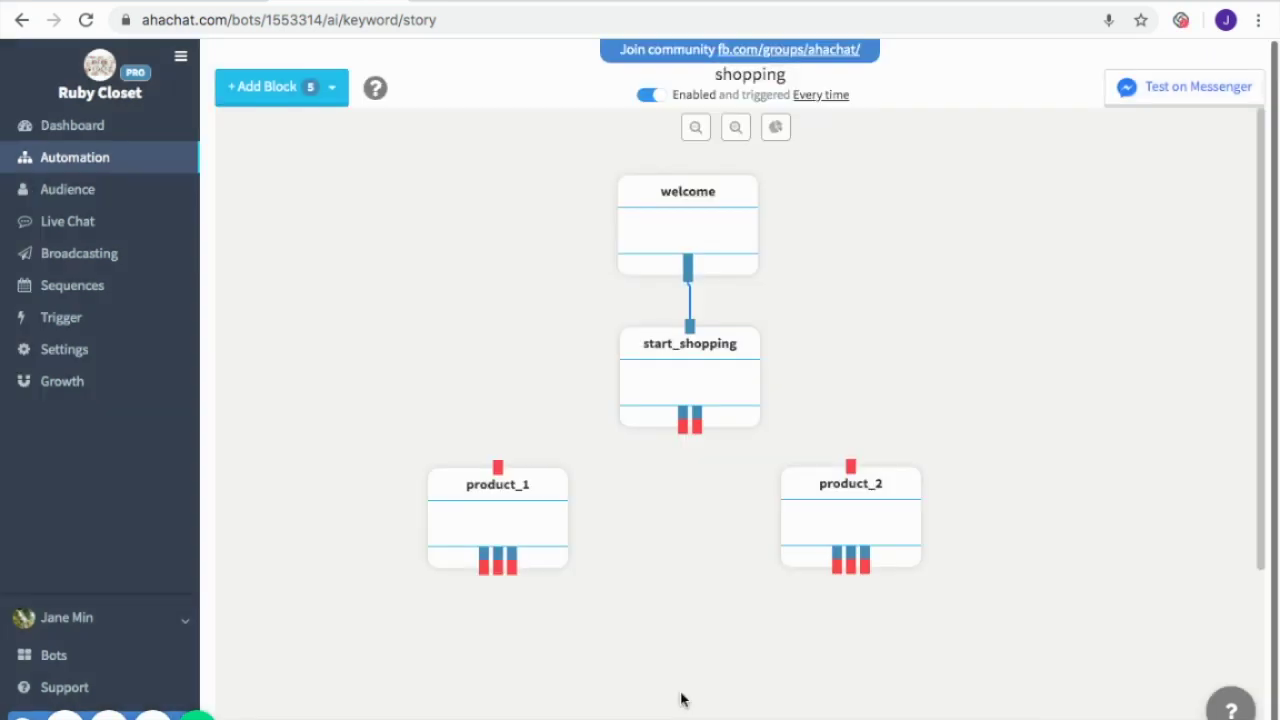
Connect the first output of start_shopping to product_1 and the second output to product_2
drag(687, 438, 498, 466)
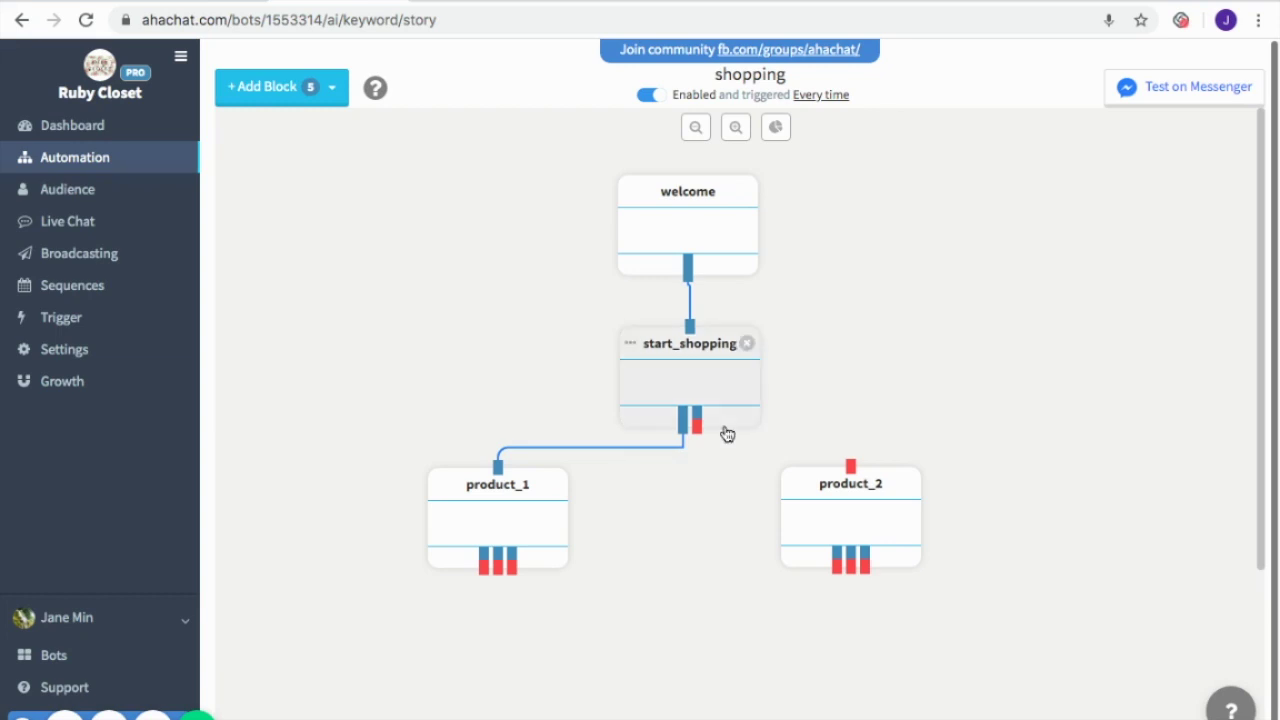
drag(697, 428, 853, 468)
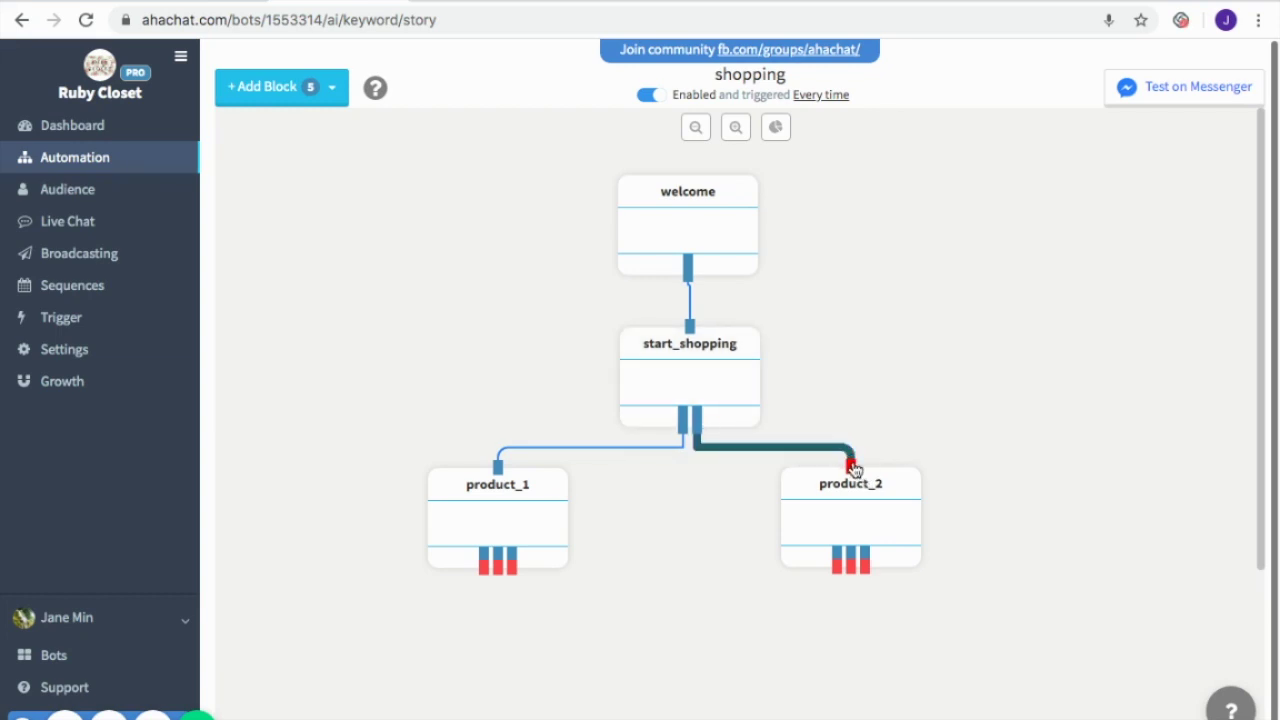
Add a Conversation block and place it below and midway between product_1 and product_2
click(290, 98)
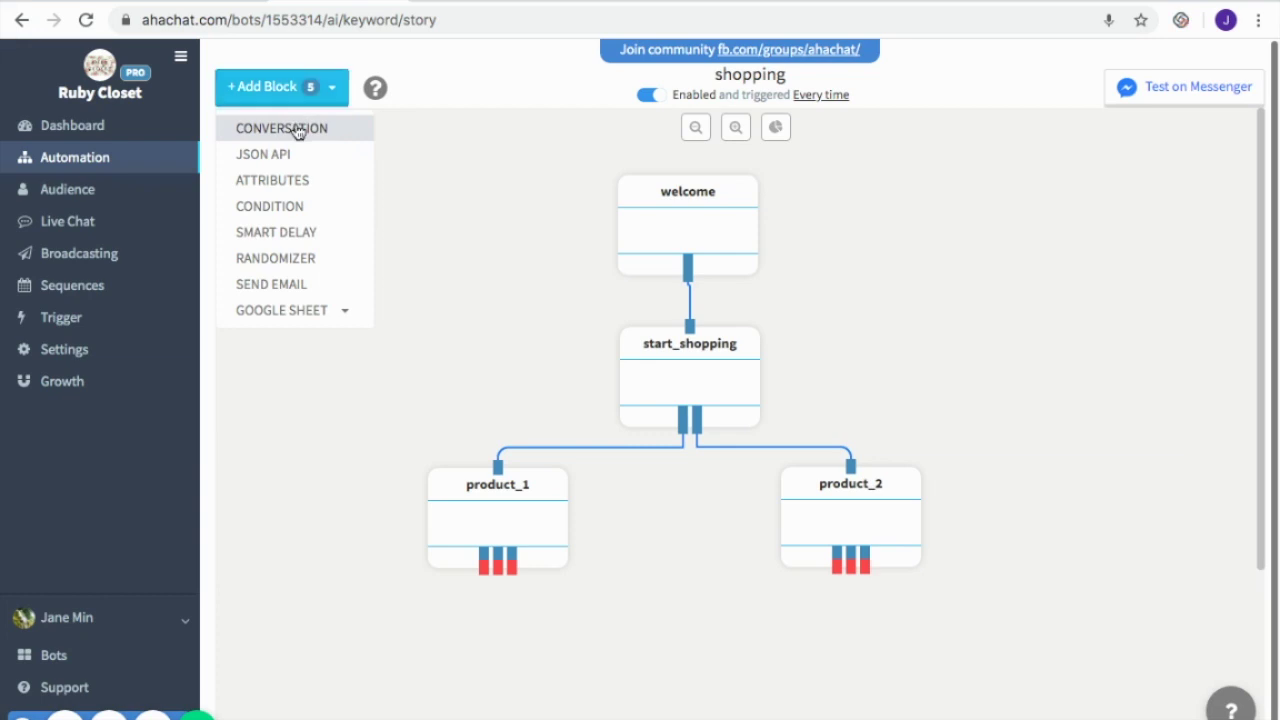
click(295, 127)
drag(480, 353, 734, 697)
scroll(894, 594, down, 3)
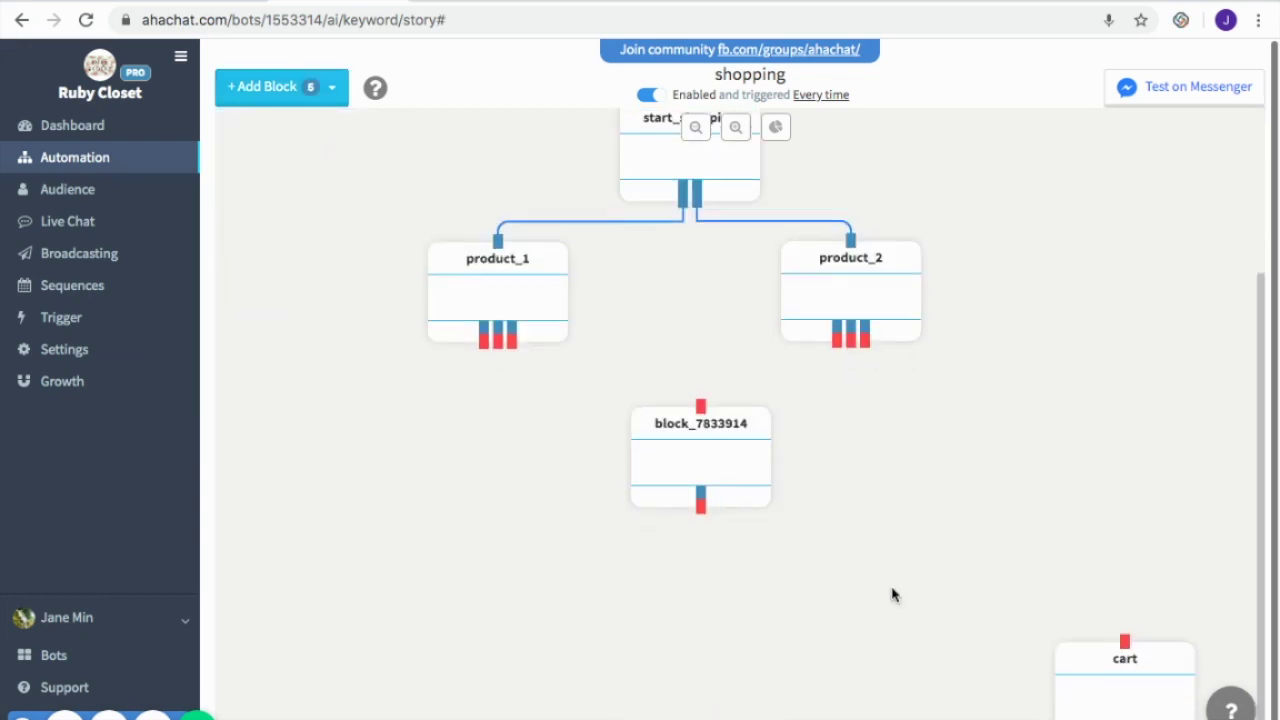
Configure the new block as product_quantity, asking how many to order, with quick replies 1 to 5 setting product_quantity to User's Response, and save
click(721, 450)
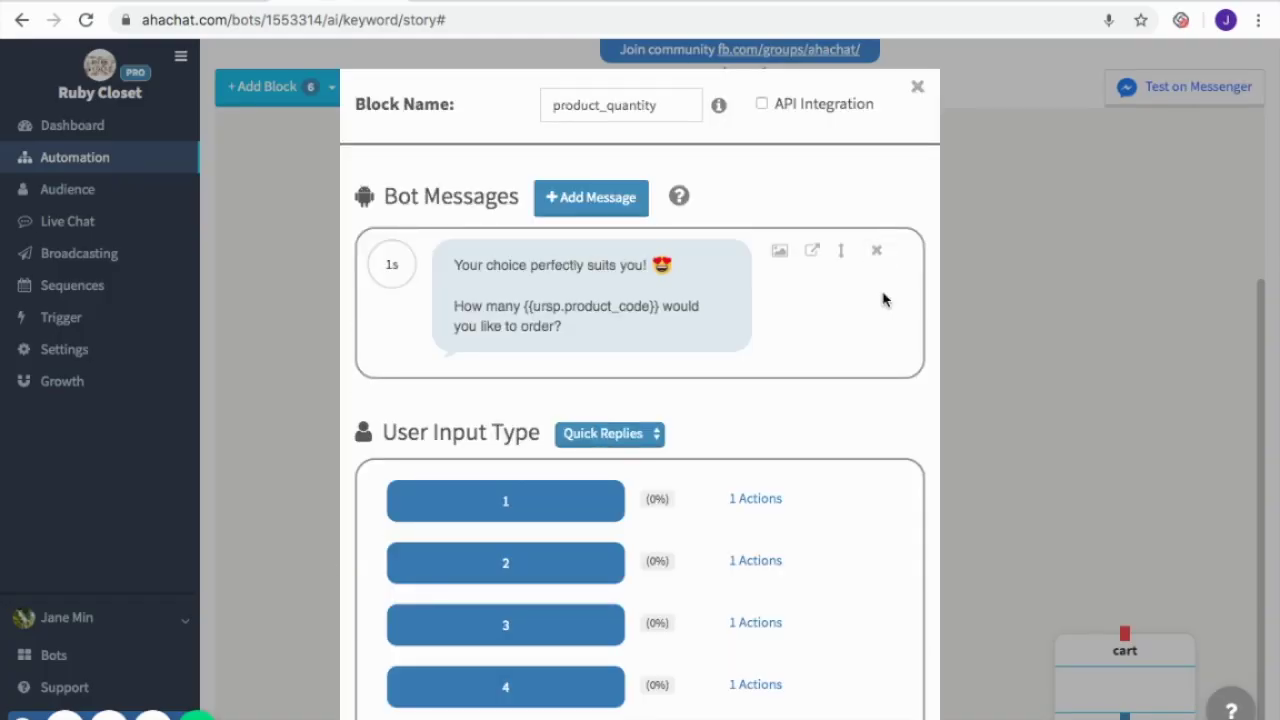
scroll(886, 297, down, 1)
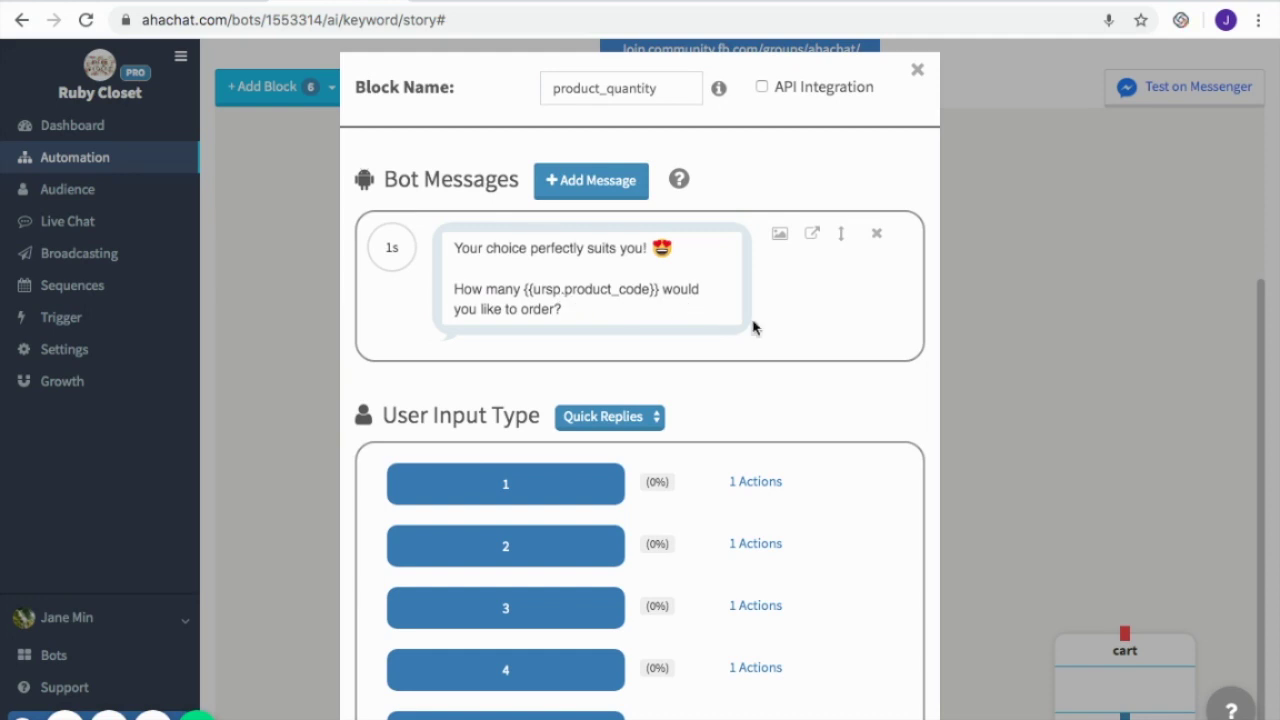
scroll(877, 349, down, 3)
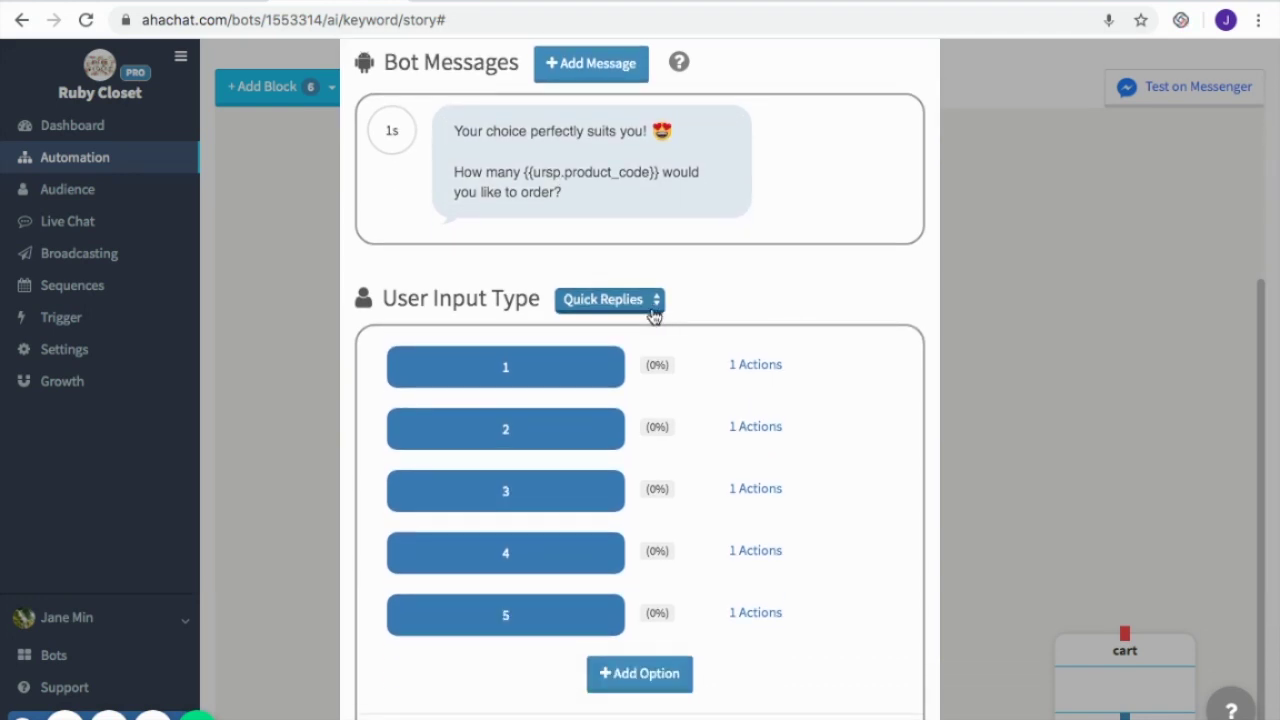
scroll(714, 320, down, 3)
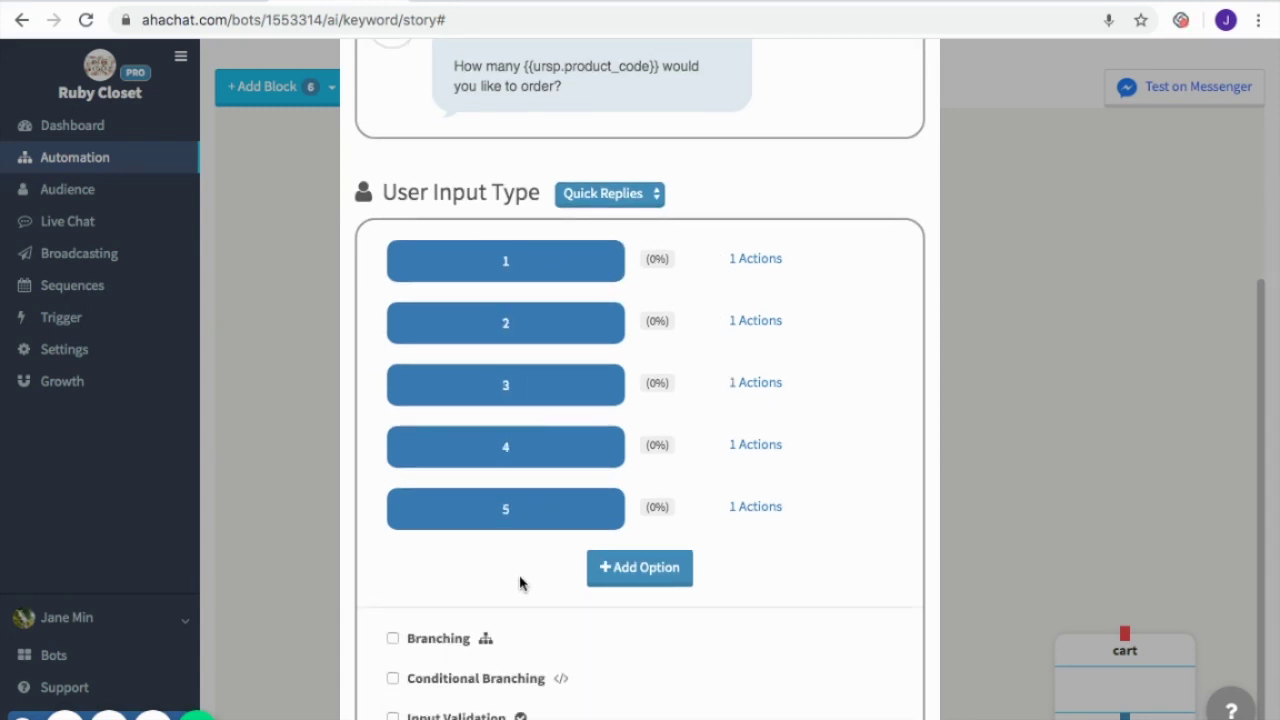
click(757, 260)
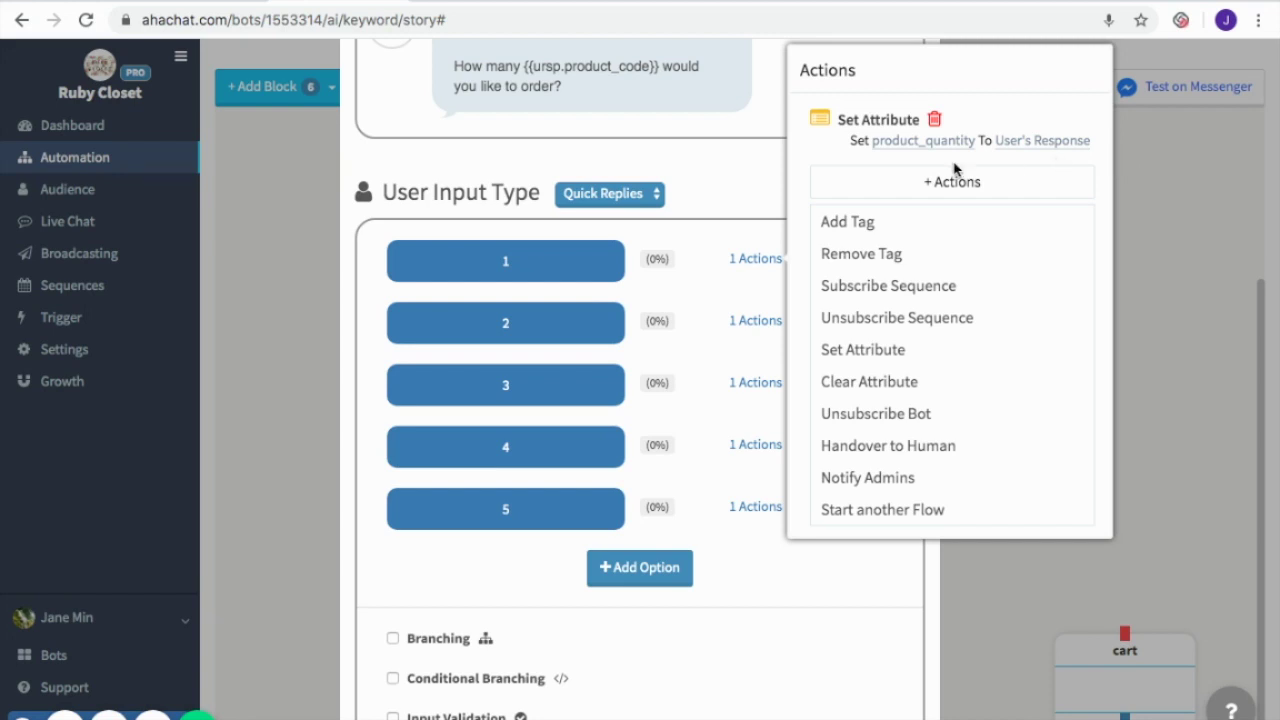
click(735, 190)
scroll(808, 371, down, 1)
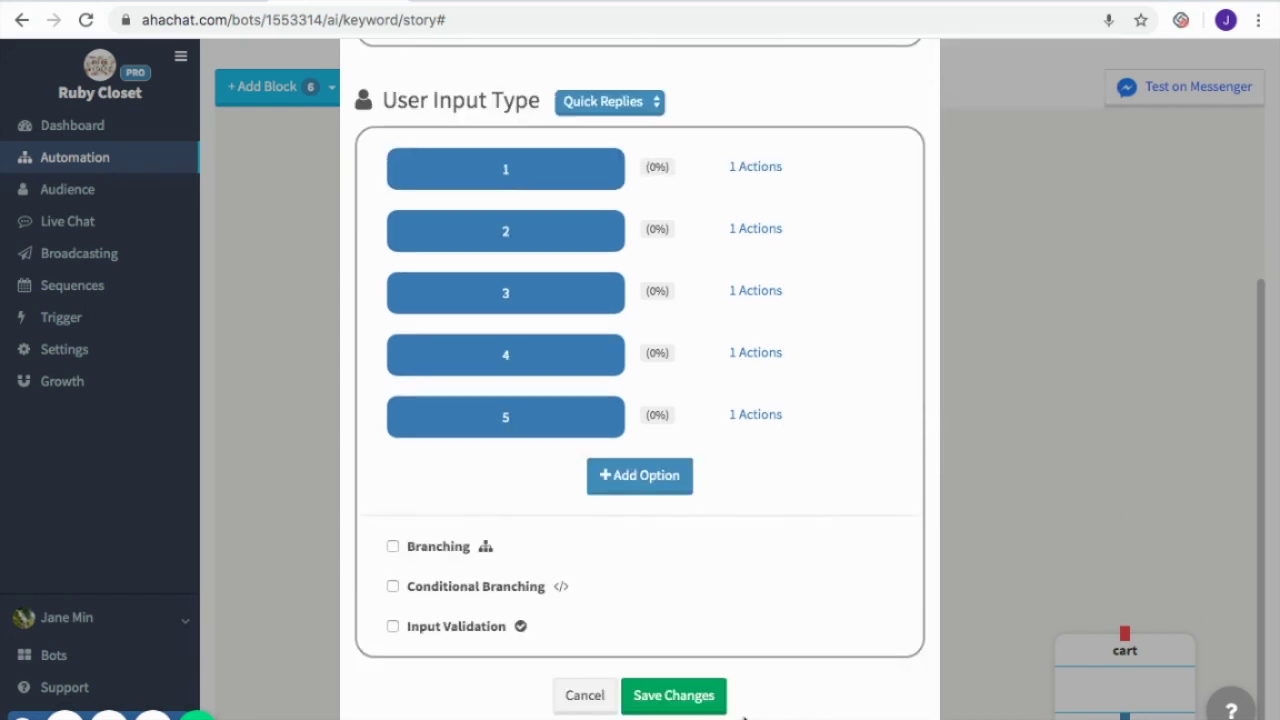
click(692, 697)
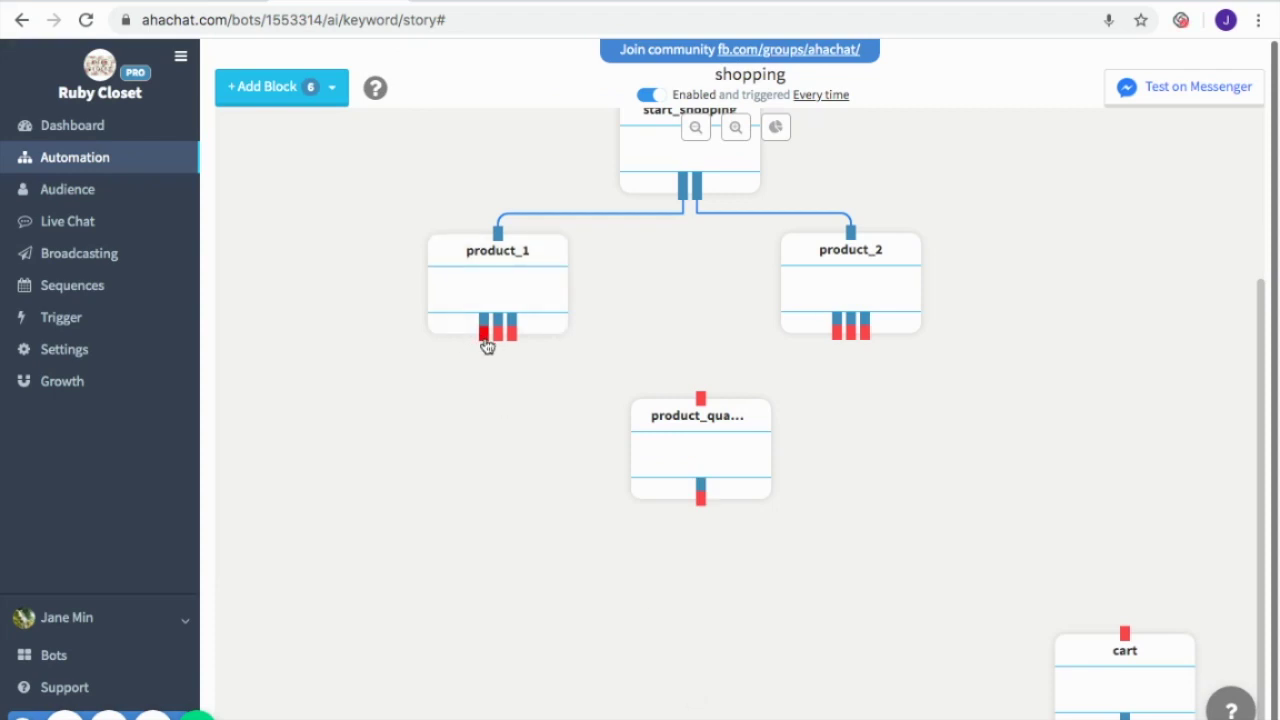
Connect all three outputs of product_1 and all three outputs of product_2 to the input of product_quantity
drag(486, 340, 700, 410)
drag(501, 337, 698, 400)
drag(512, 337, 701, 398)
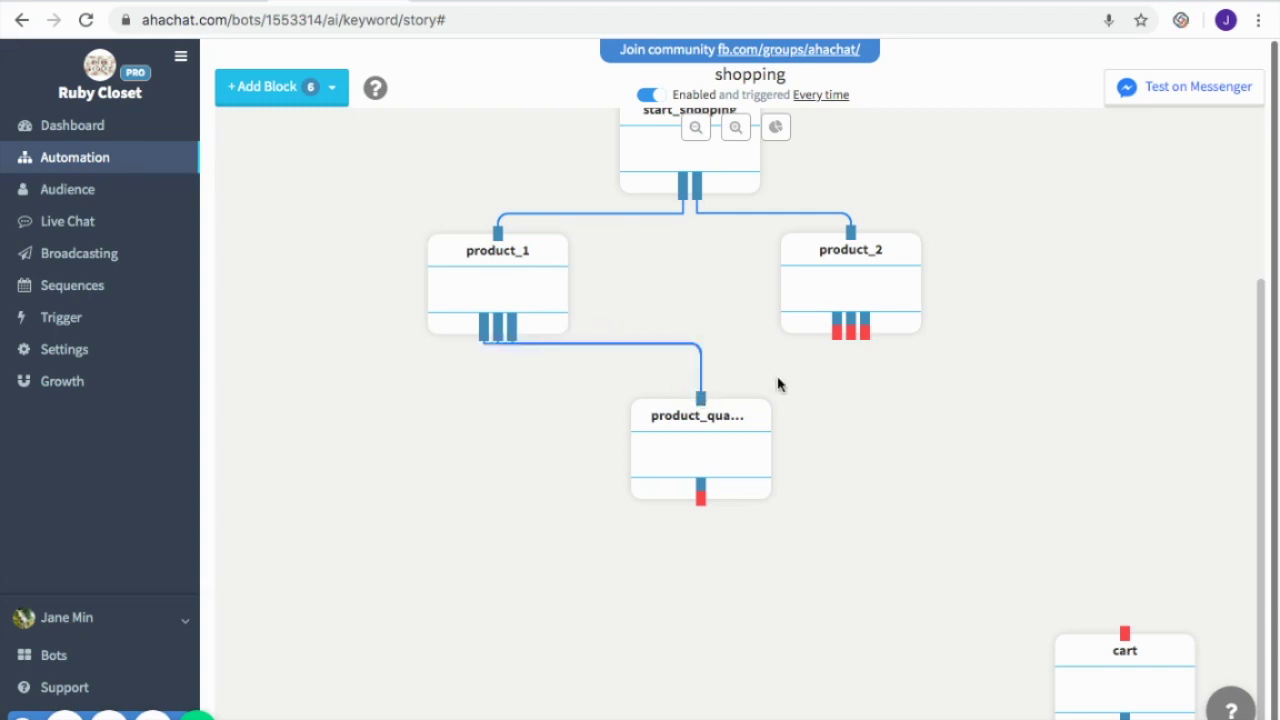
drag(838, 338, 700, 405)
drag(863, 336, 701, 400)
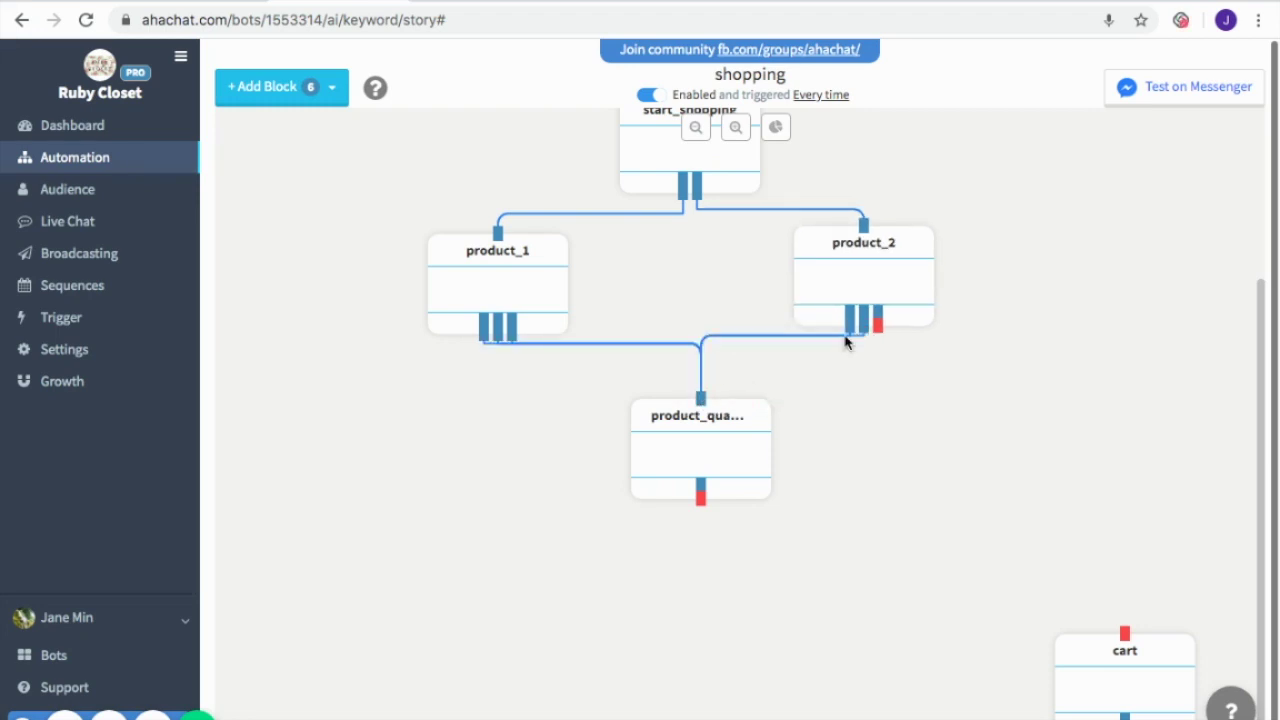
drag(881, 333, 703, 401)
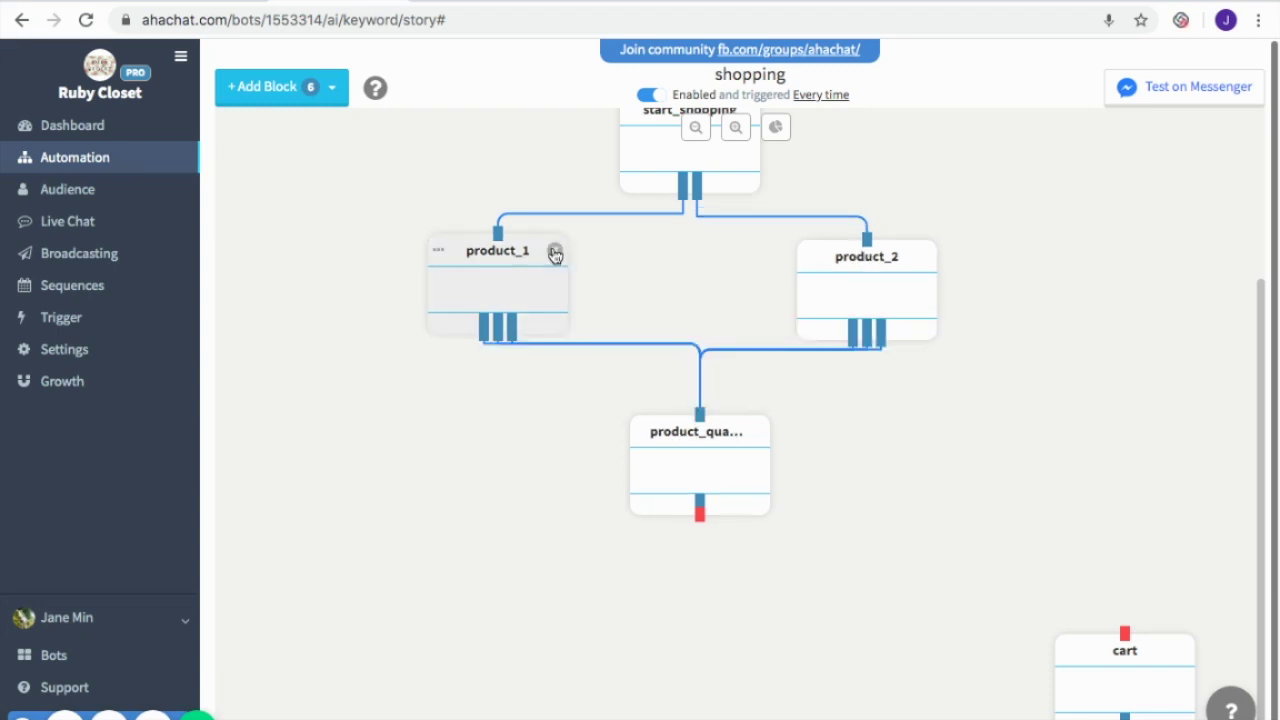
Add a JSON API block and place it directly beneath product_quantity
click(317, 88)
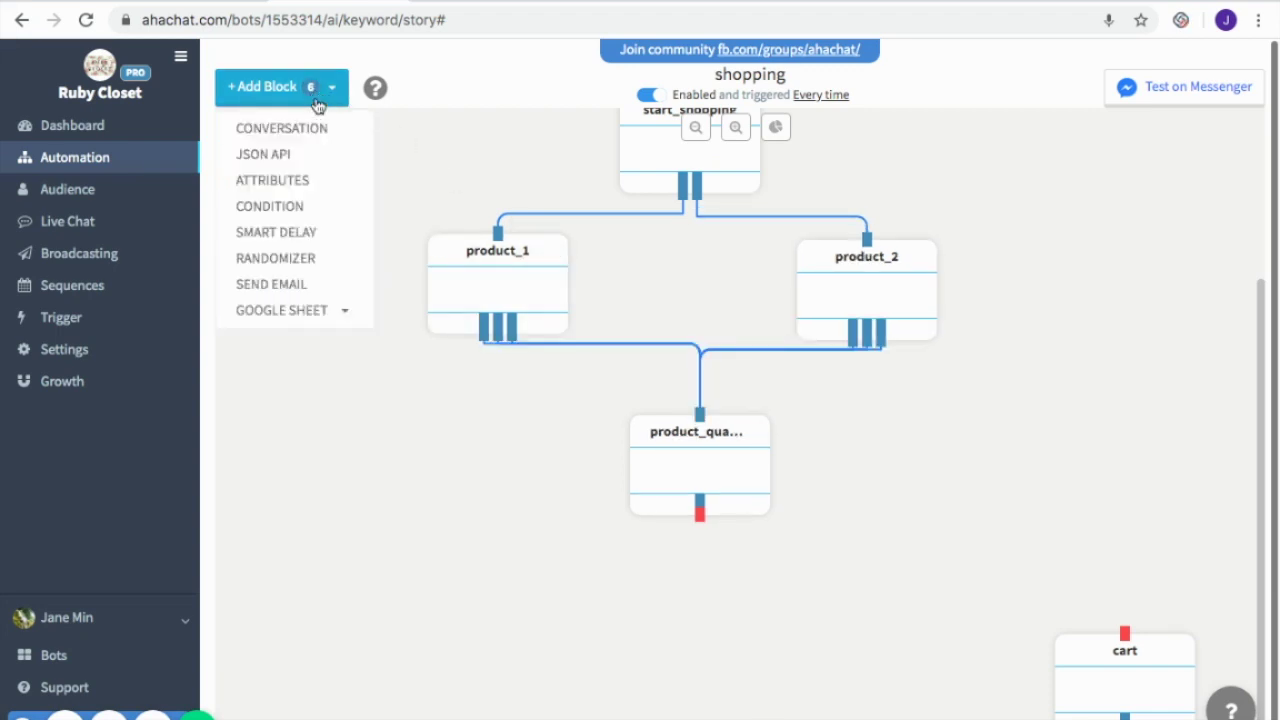
click(287, 160)
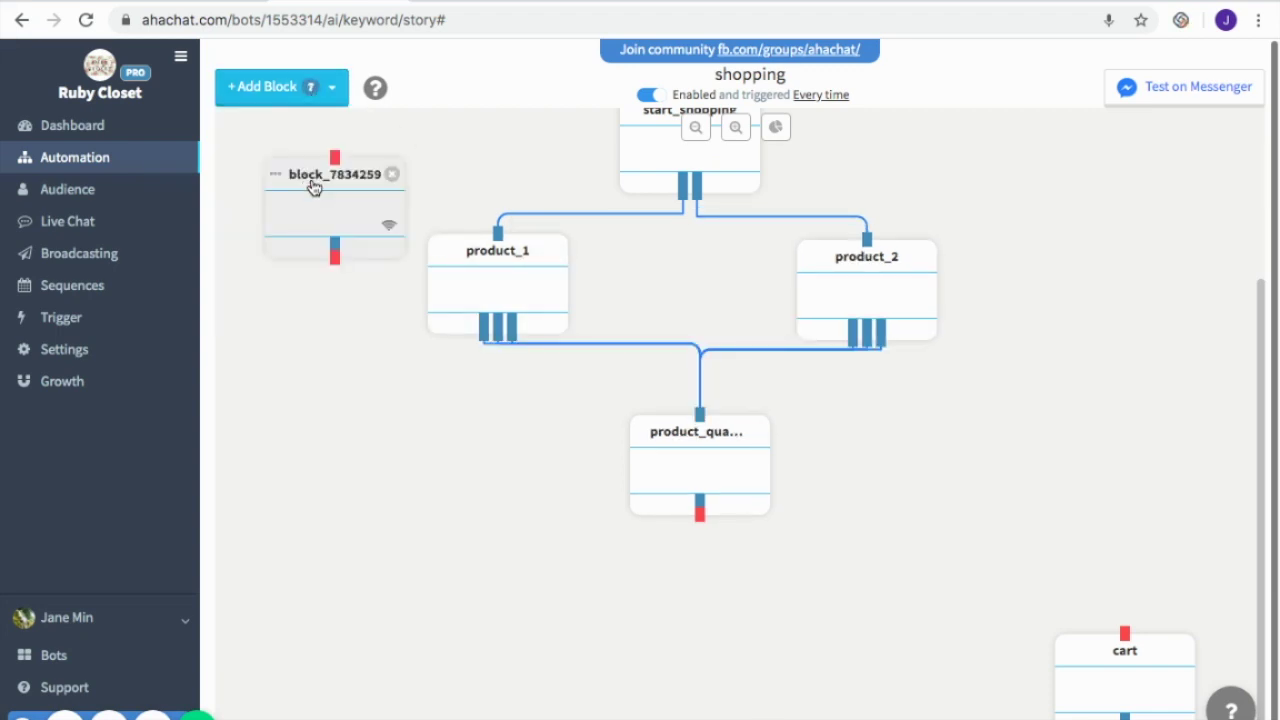
drag(328, 199, 705, 608)
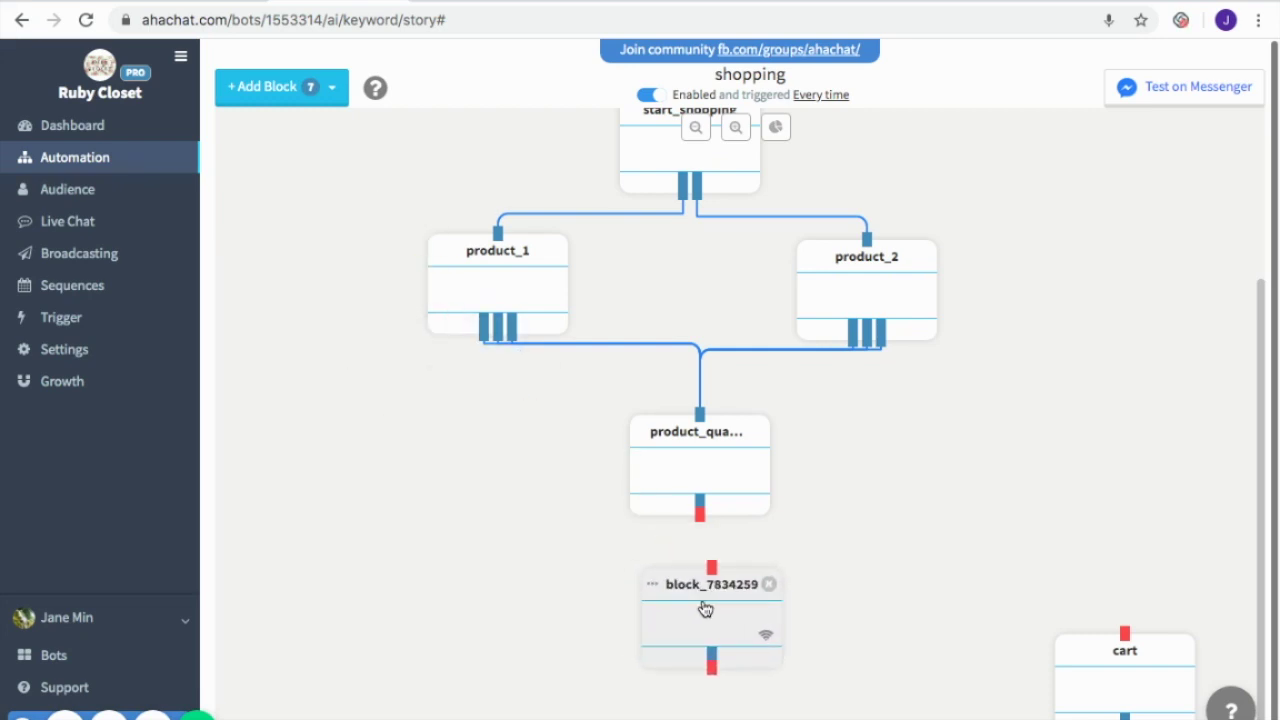
click(705, 608)
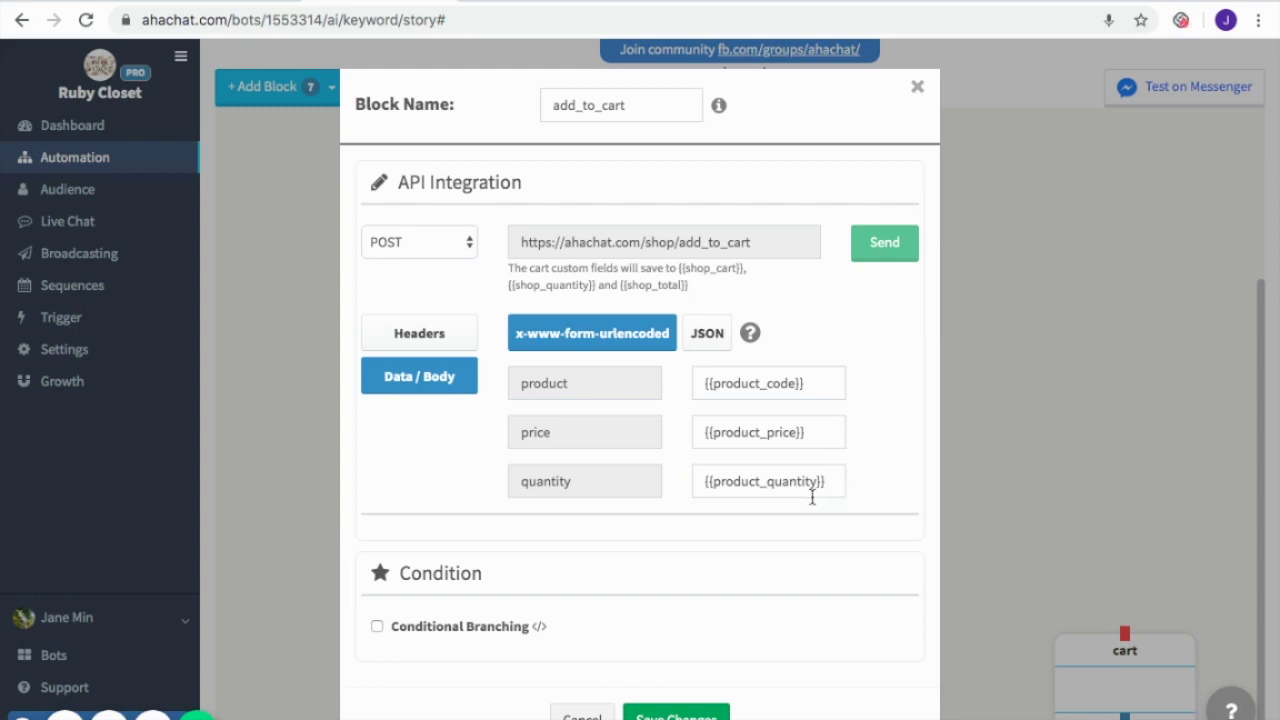
scroll(812, 497, down, 2)
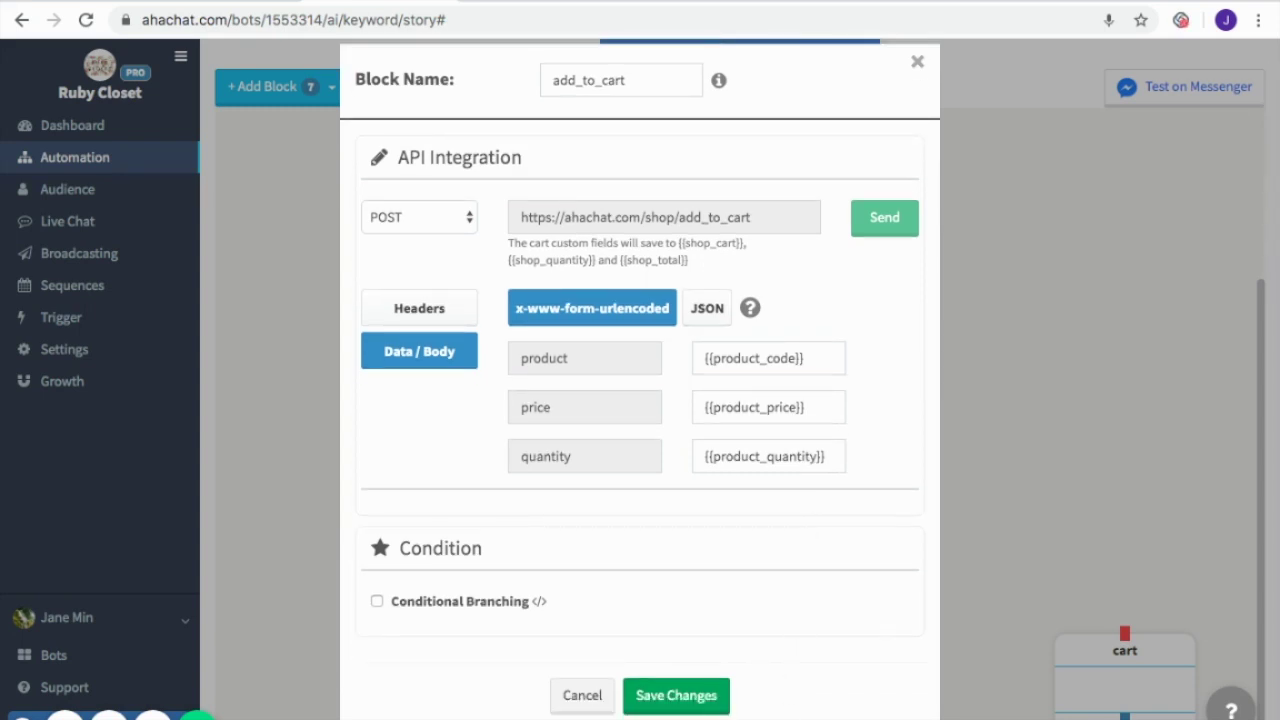
click(689, 704)
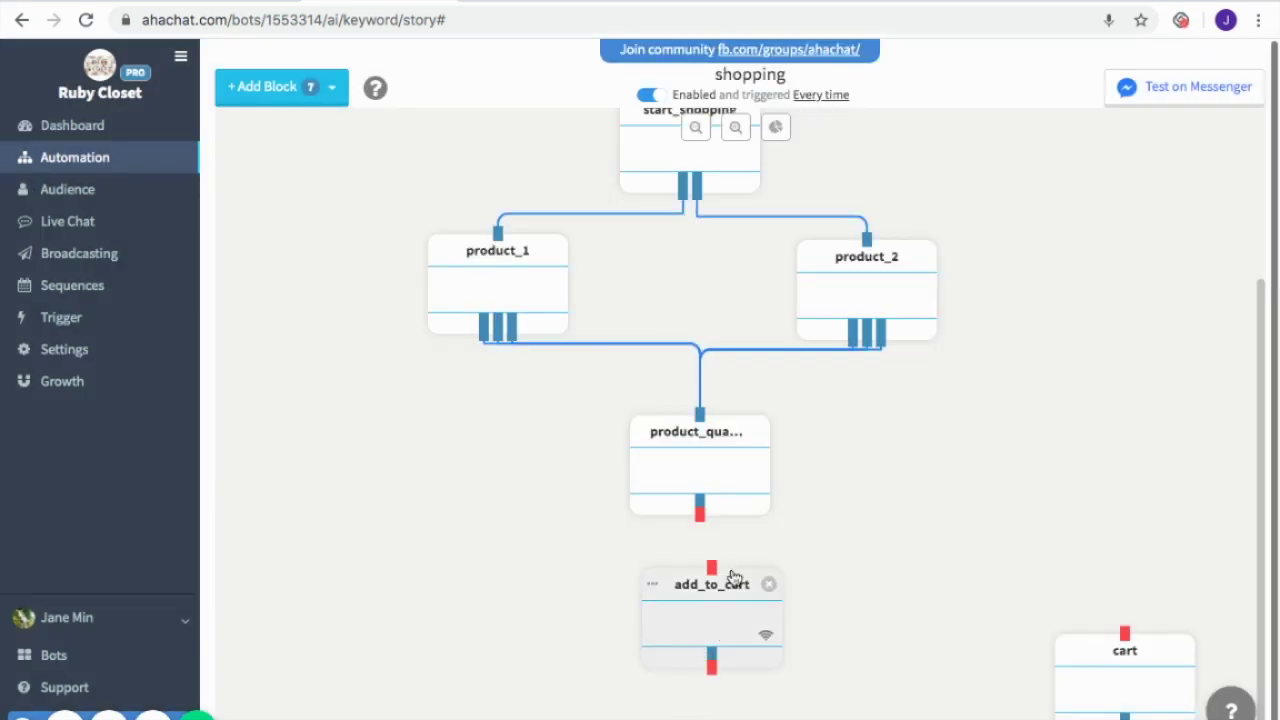
drag(700, 515, 712, 567)
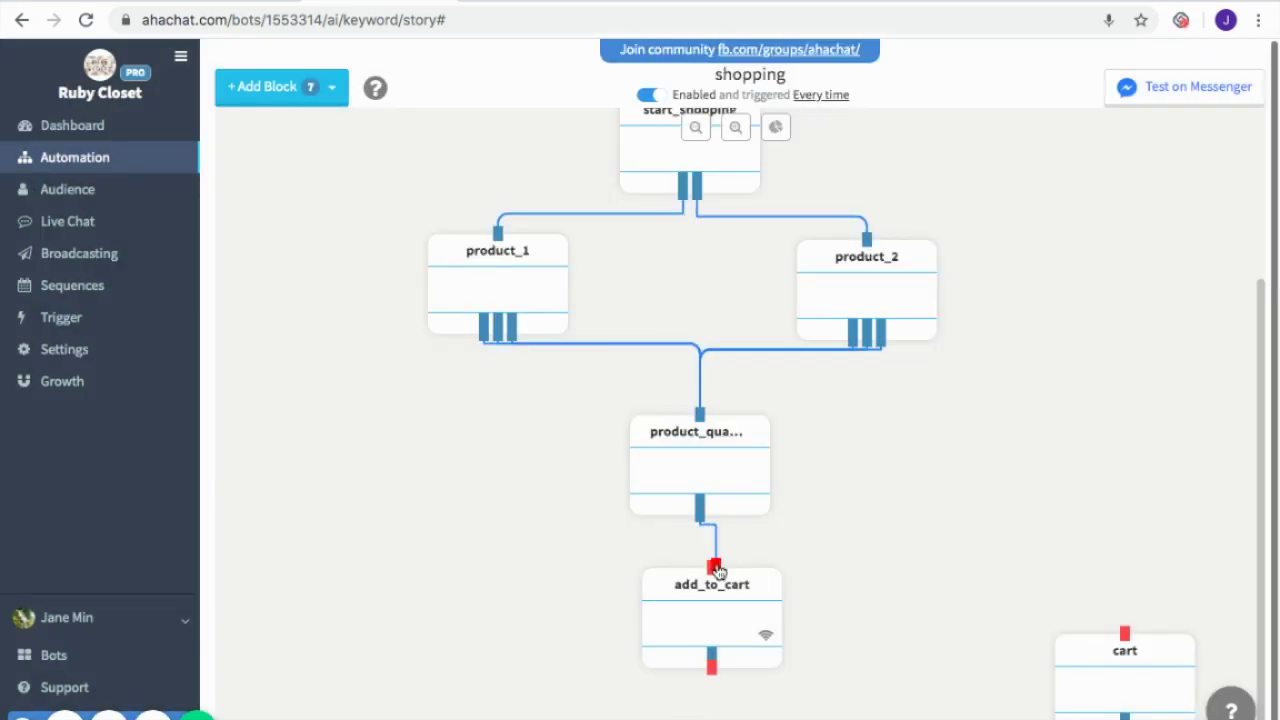
Add a Conversation block and place it directly beneath add_to_cart
click(300, 89)
click(318, 134)
drag(327, 218, 713, 718)
Set up the block as shopping_cart with a cart summary message and Web Form buttons for Order Form checkout, cart deletion and choosing more products, and save
click(722, 713)
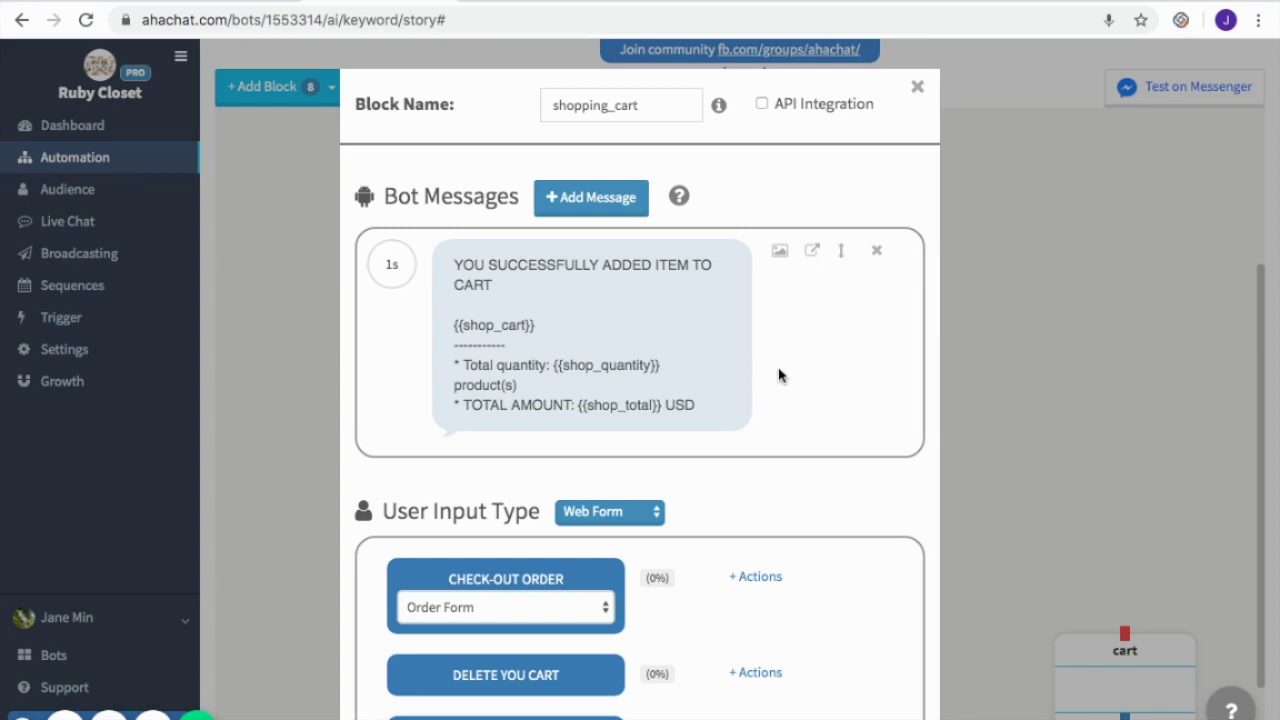
click(591, 369)
scroll(822, 393, down, 2)
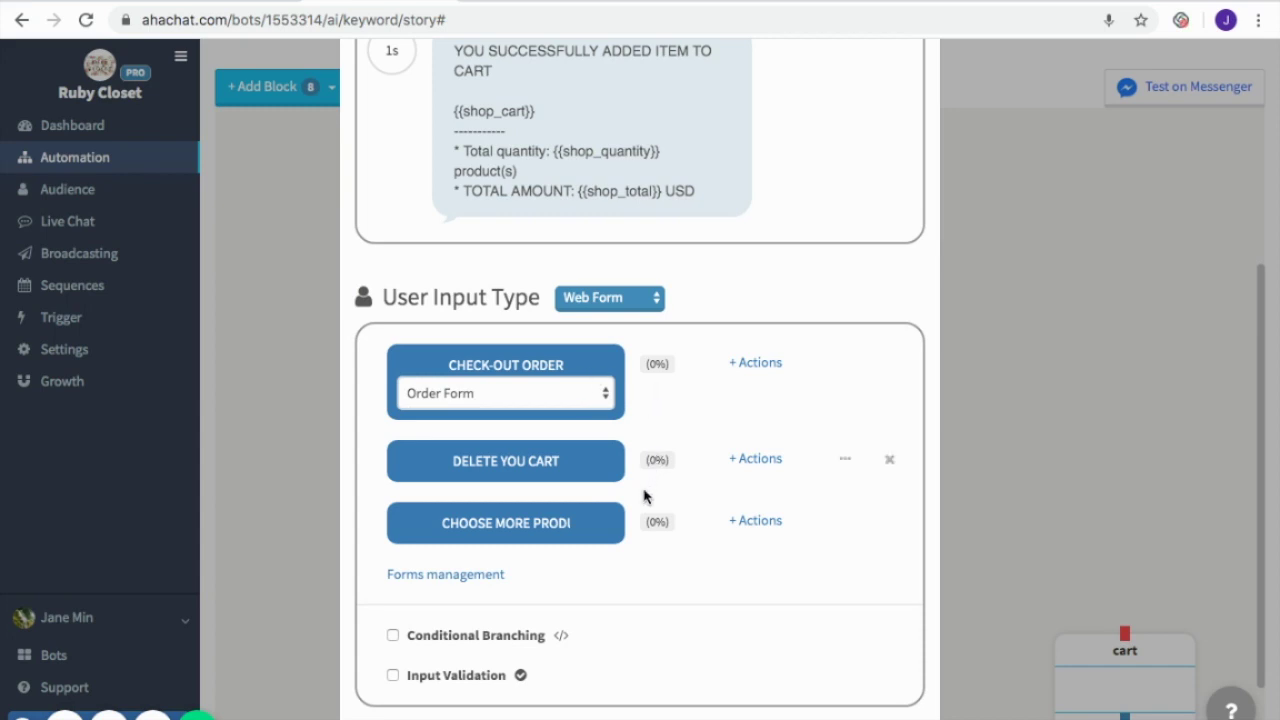
mouse_move(818, 538)
scroll(818, 538, down, 1)
click(690, 695)
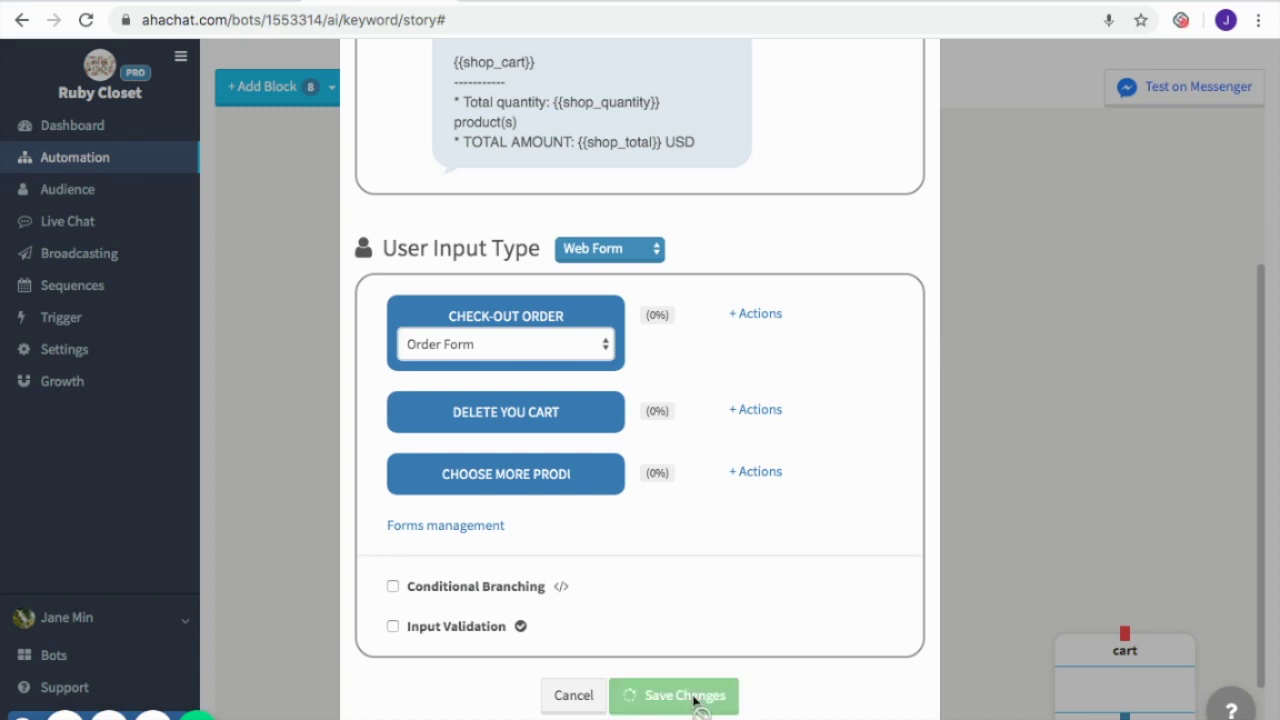
Connect the output of add_to_cart to the input of shopping_cart
scroll(720, 625, down, 1)
drag(711, 600, 714, 636)
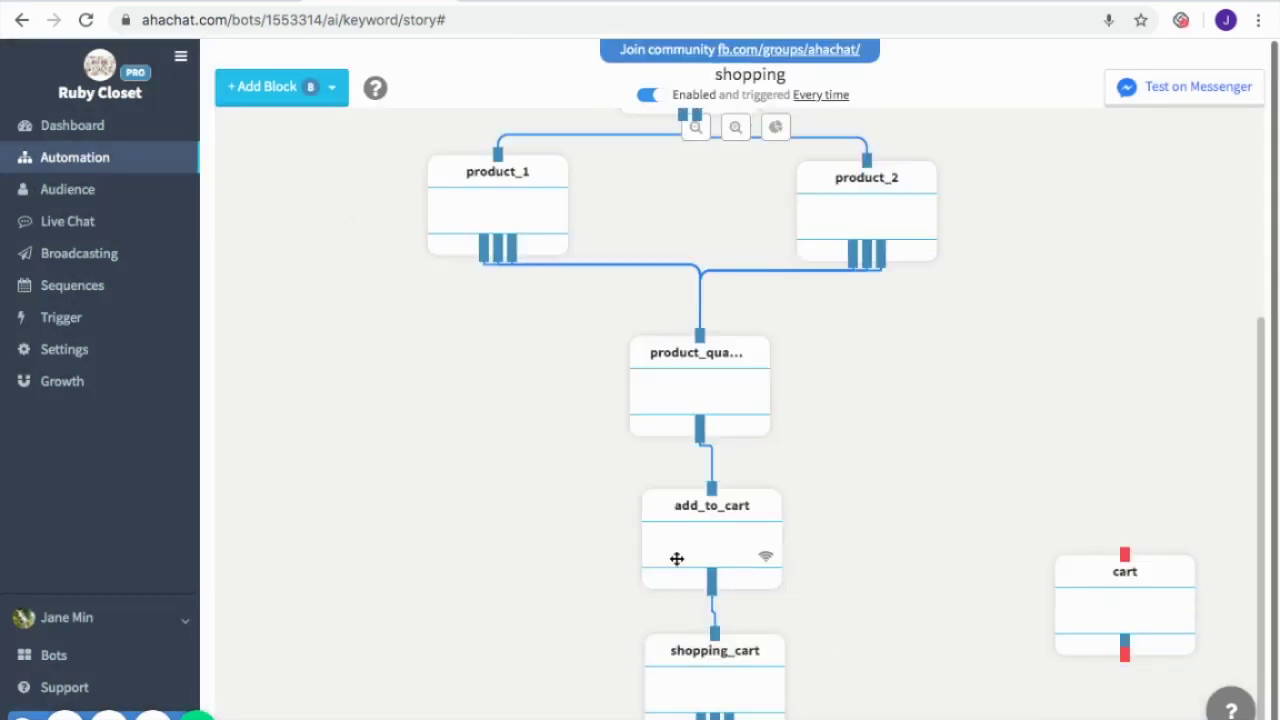
Add another Conversation block and place it beneath shopping_cart
click(305, 93)
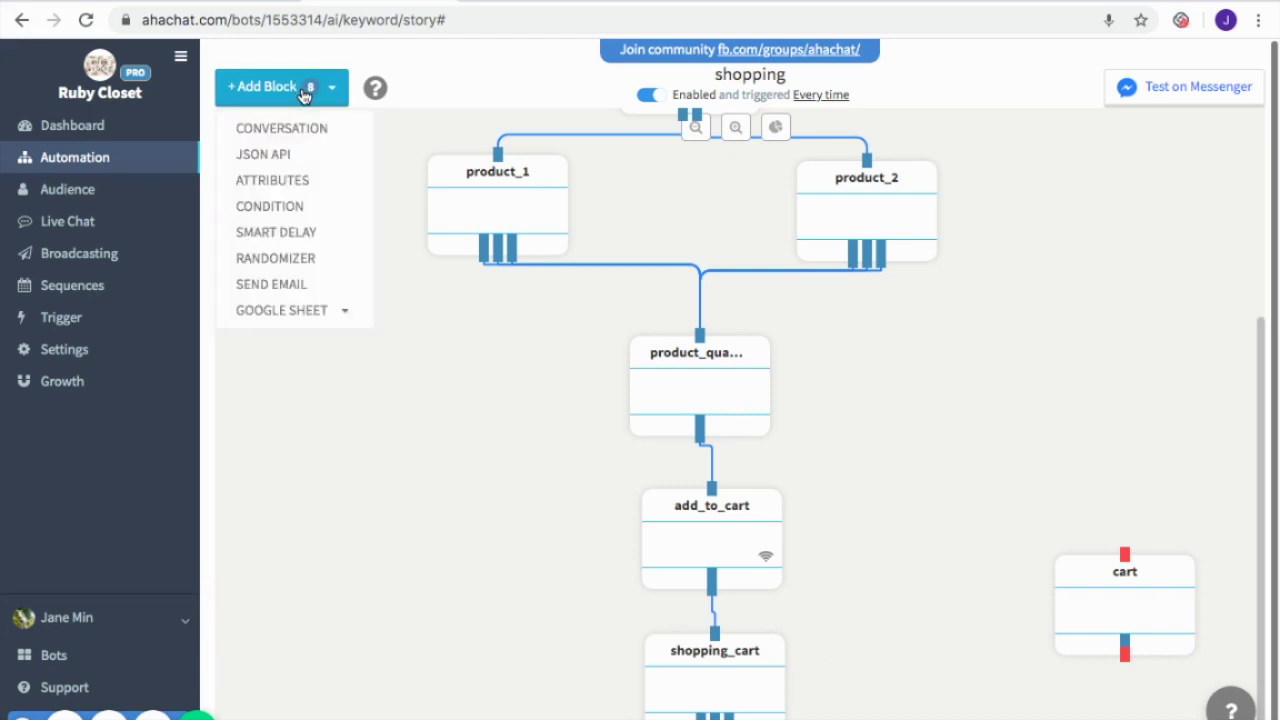
click(321, 132)
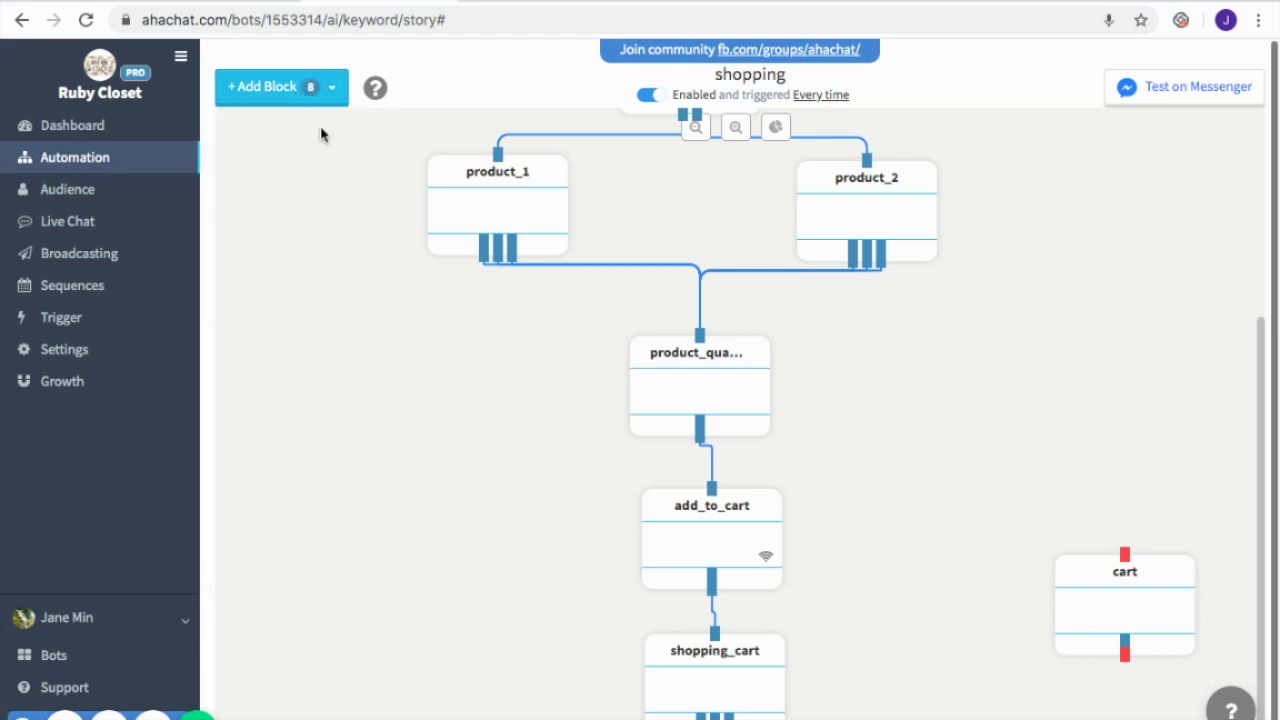
drag(331, 207, 690, 718)
scroll(817, 580, down, 1)
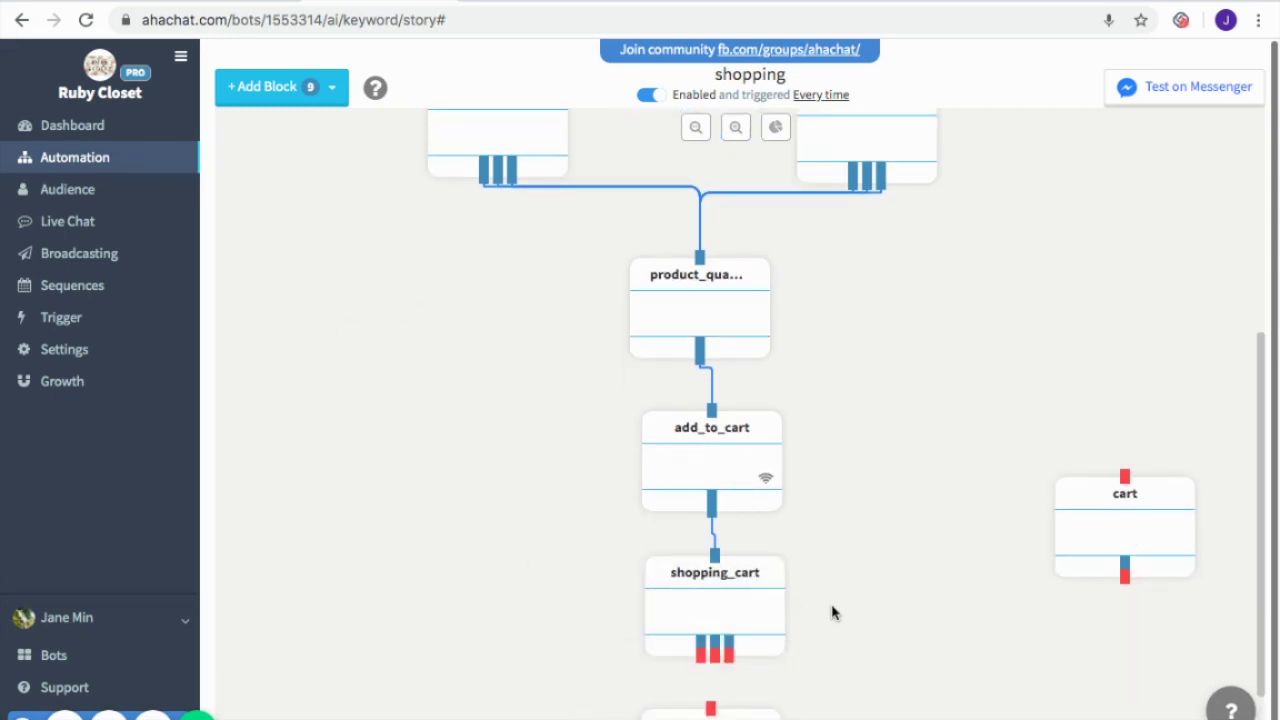
Connect the checkout output of shopping_cart to the input of the new block beneath it
scroll(832, 612, down, 1)
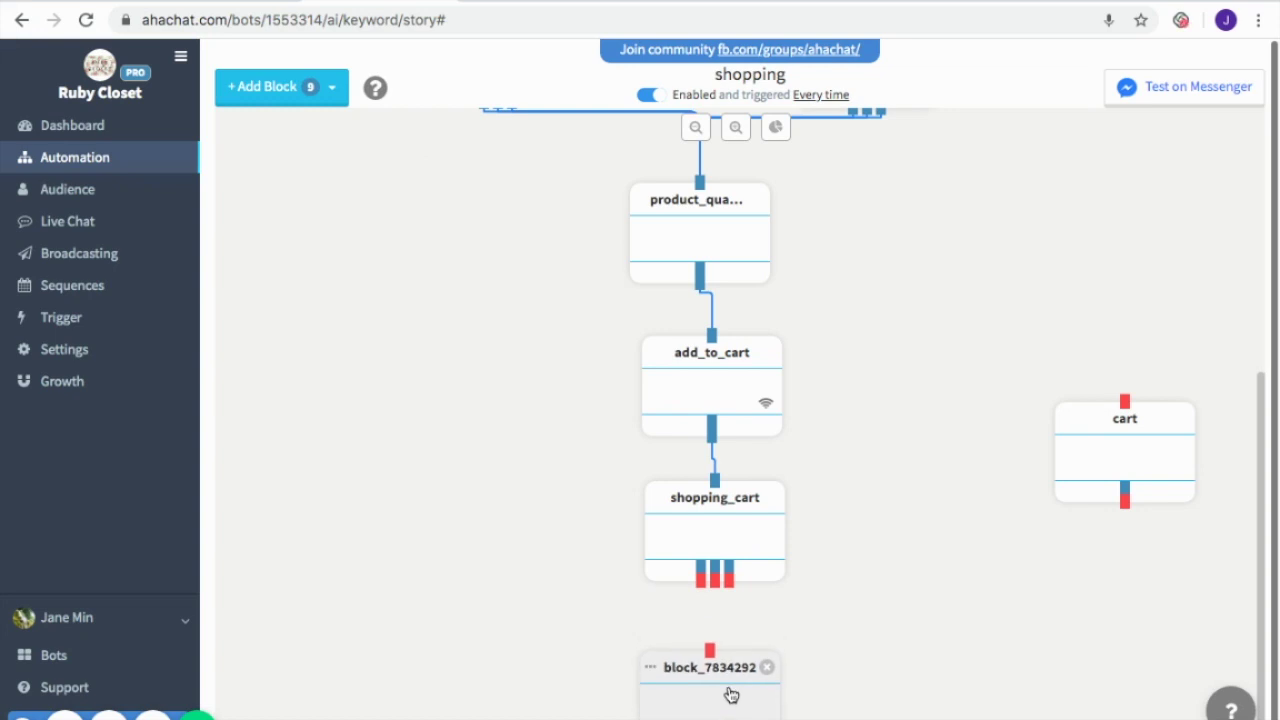
scroll(868, 595, down, 1)
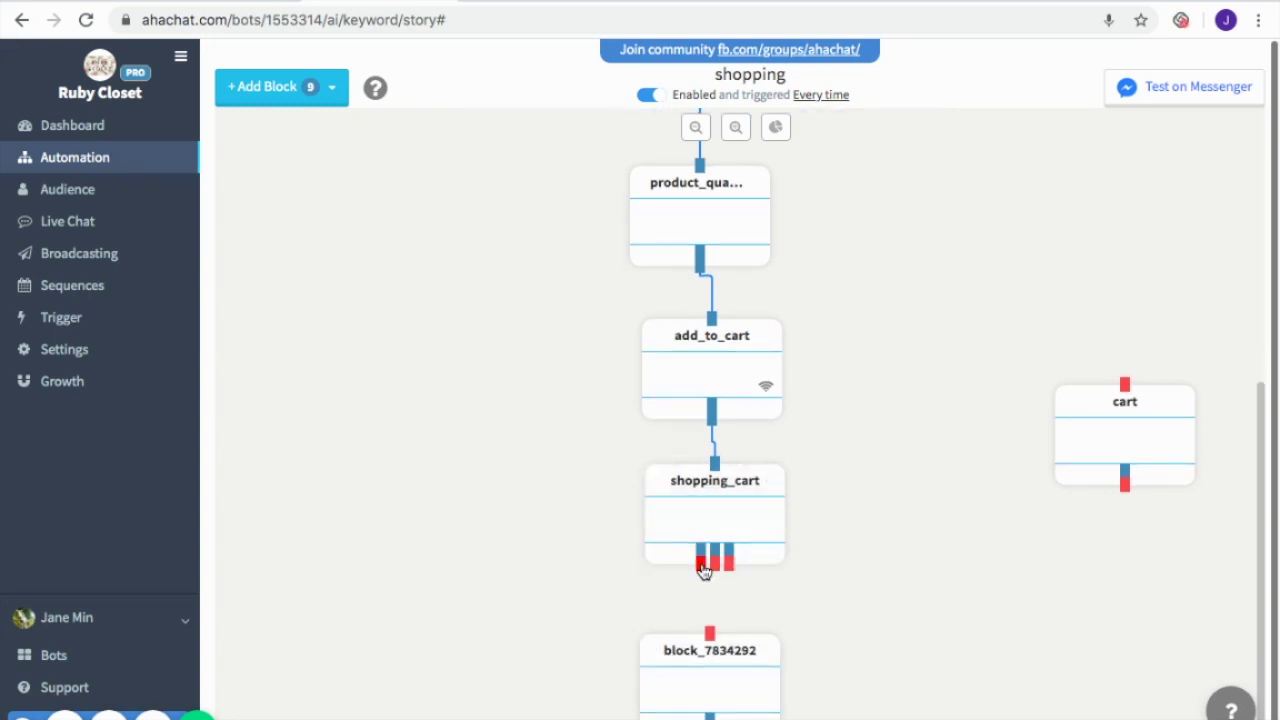
drag(700, 568, 703, 652)
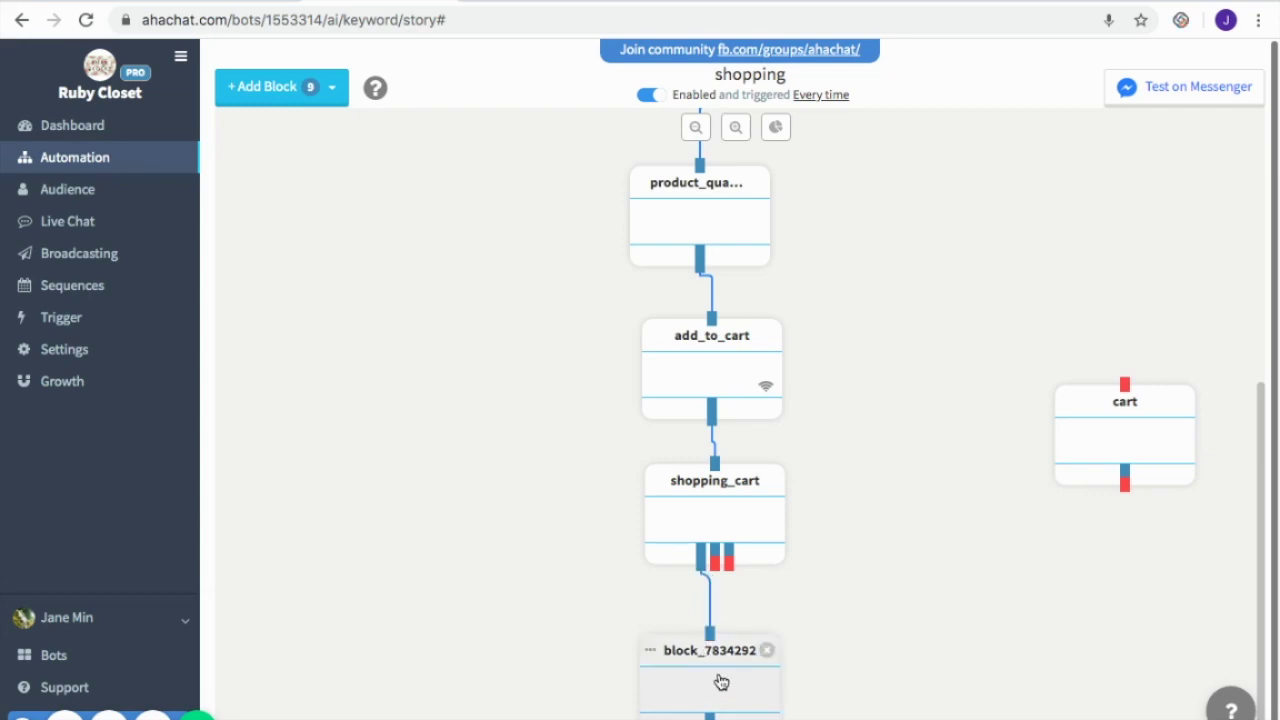
Set up the block as delivery_details with a confirmation message and Web Form buttons Yes, It's Correct and Modify Form (Order Form), looping Modify Form back to it
click(720, 681)
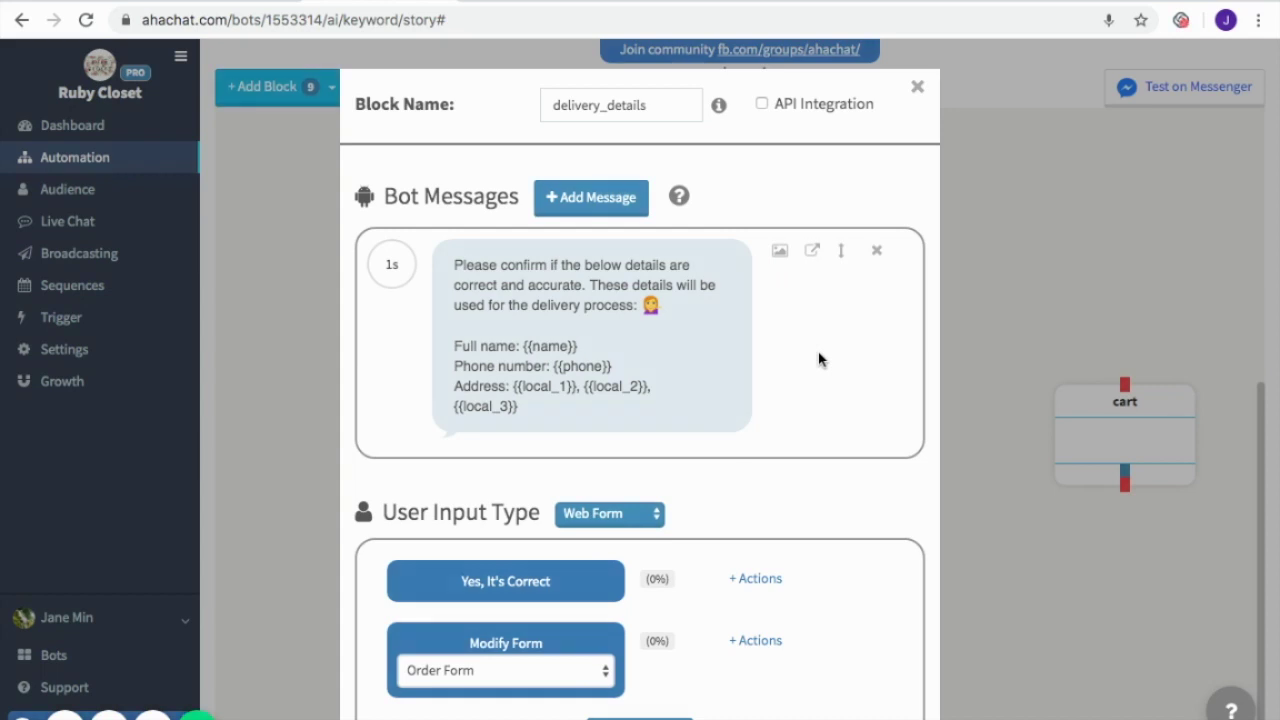
scroll(818, 360, down, 3)
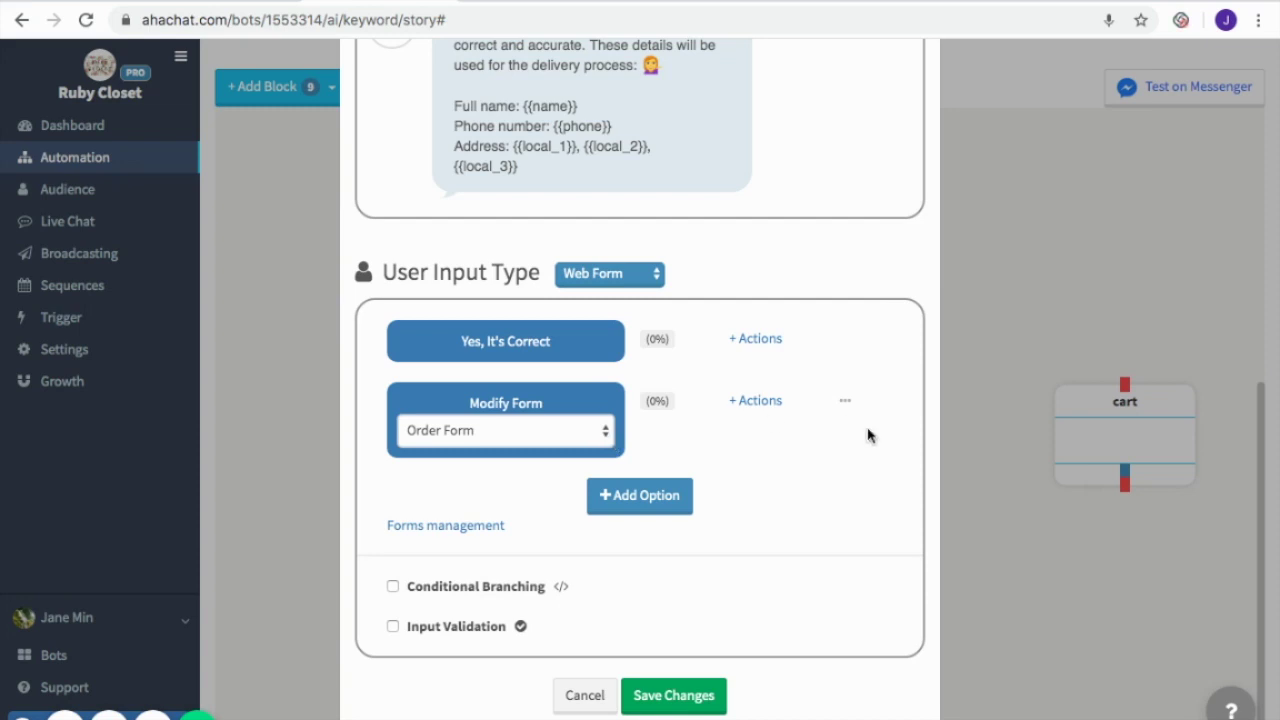
click(712, 695)
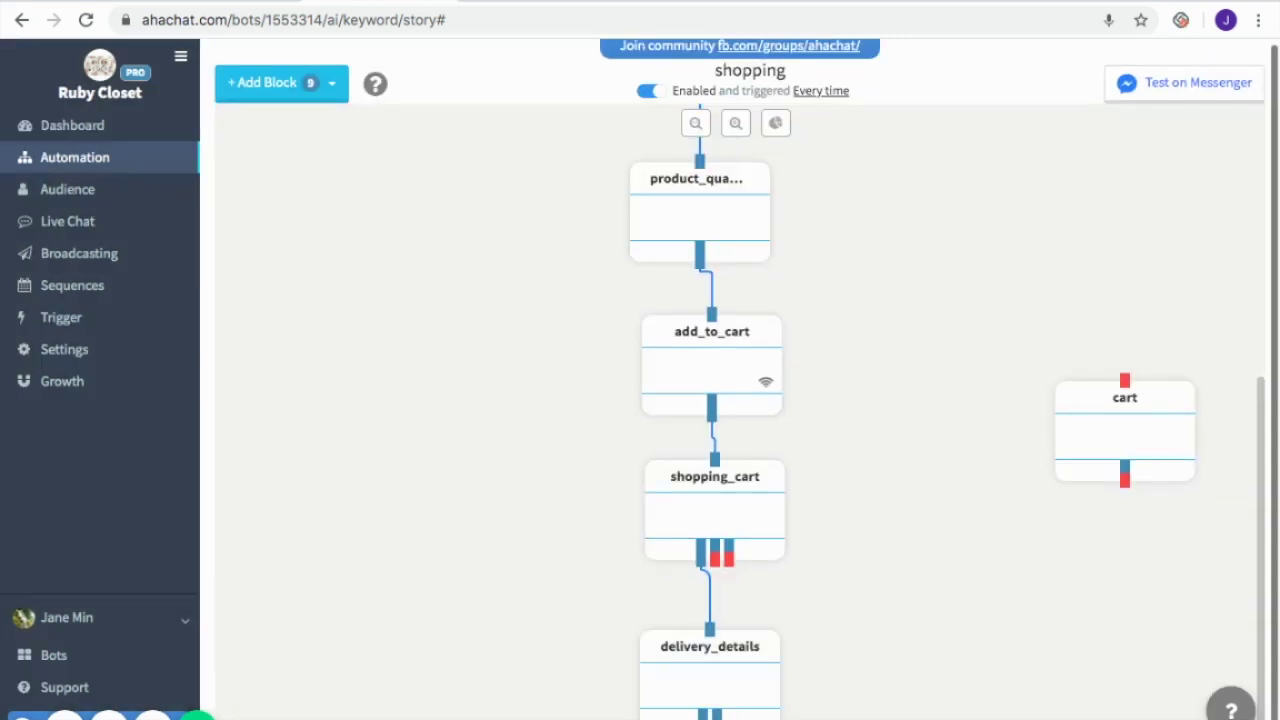
drag(717, 718, 710, 638)
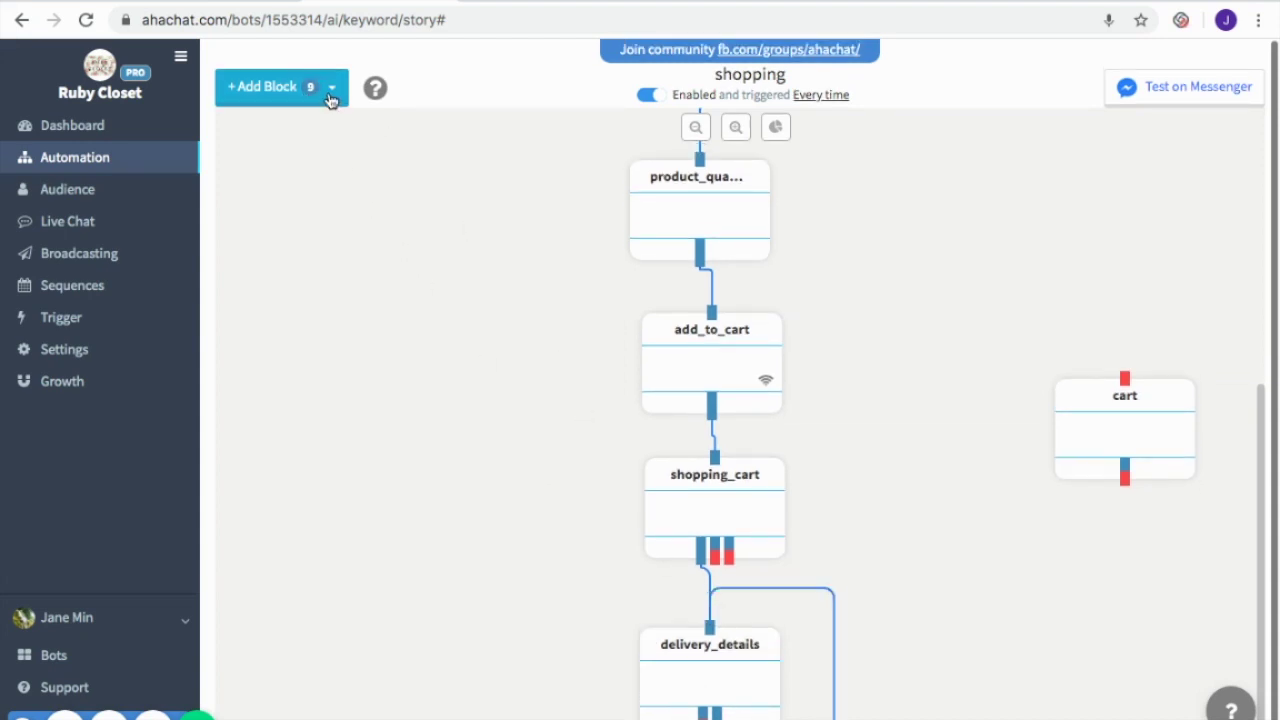
Add a Conditional Jump block and place it directly beneath delivery_details
click(331, 87)
click(343, 207)
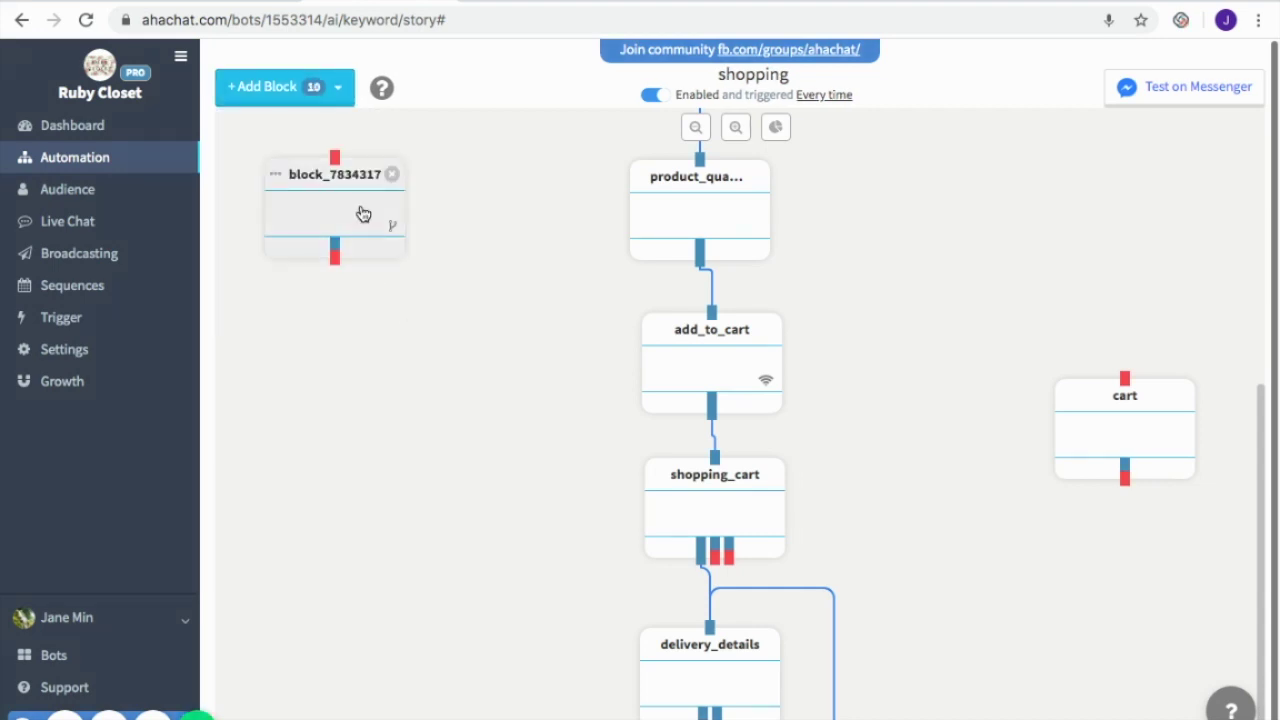
drag(363, 214, 586, 636)
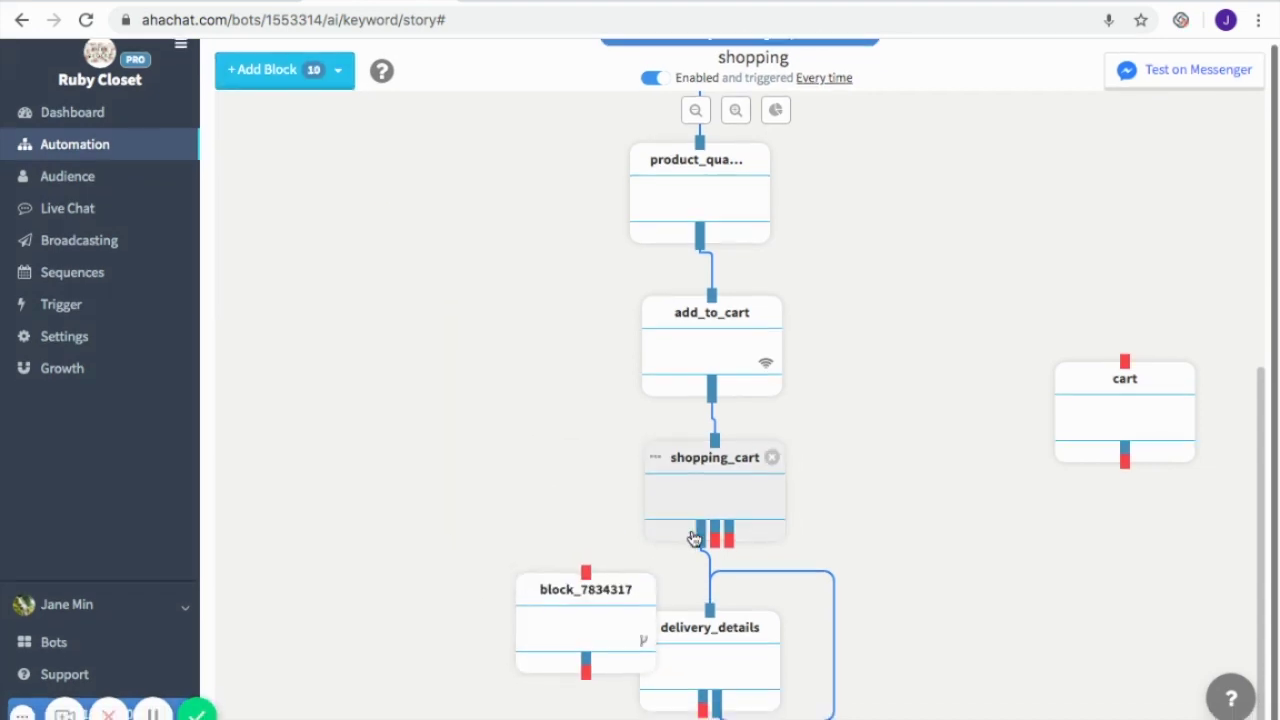
scroll(700, 680, down, 2)
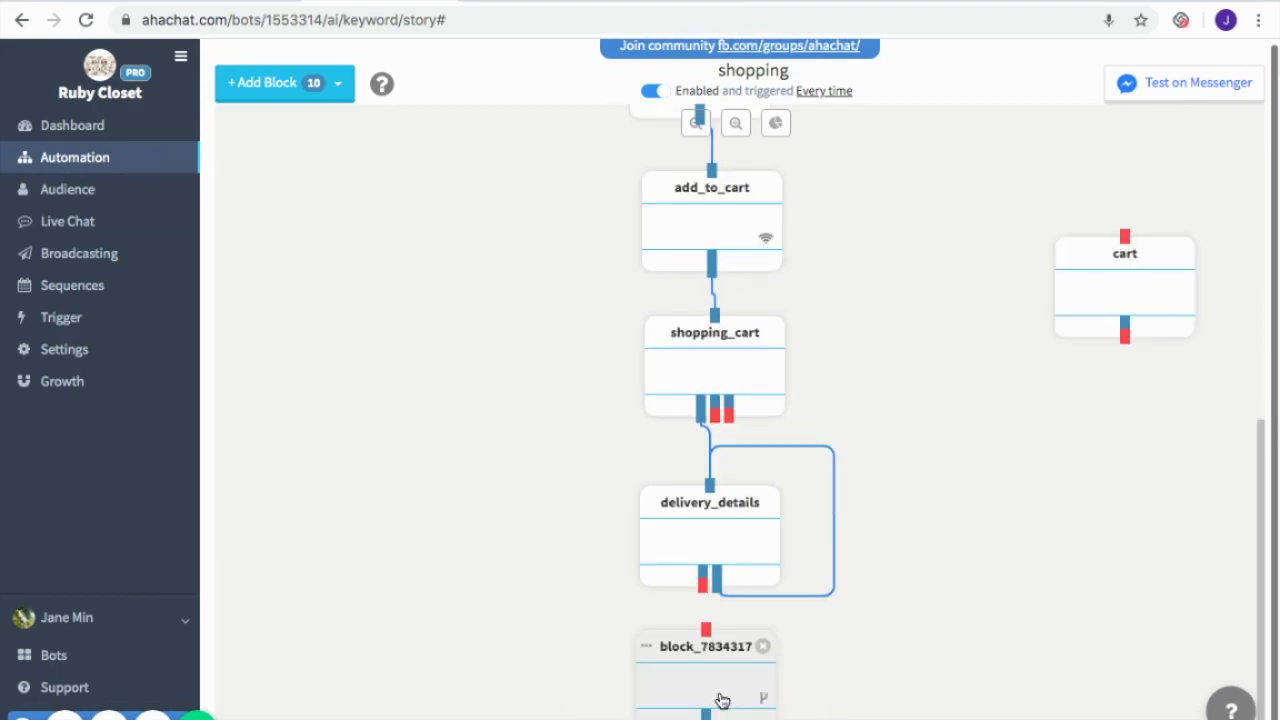
Name the block cart, branch on {{shop_cart}} is not with an empty value, save, and connect the Yes, It's Correct output of delivery_details to it
click(720, 698)
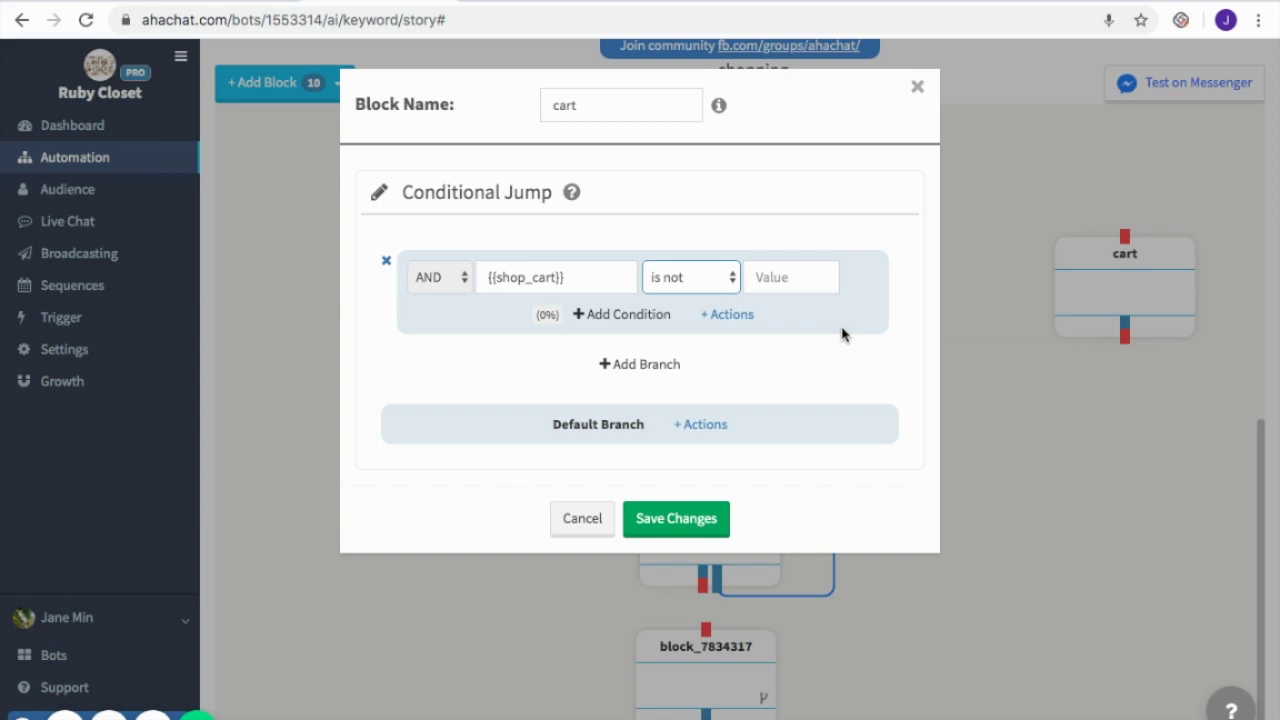
click(697, 518)
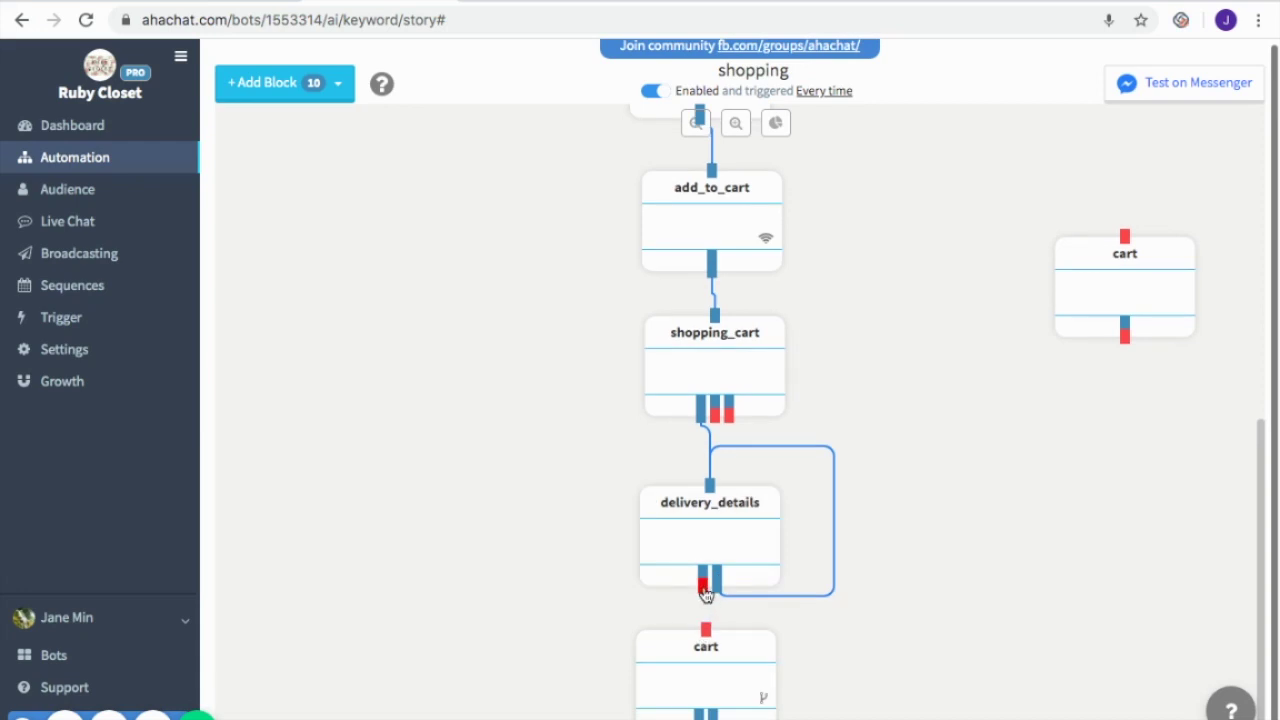
drag(704, 590, 712, 668)
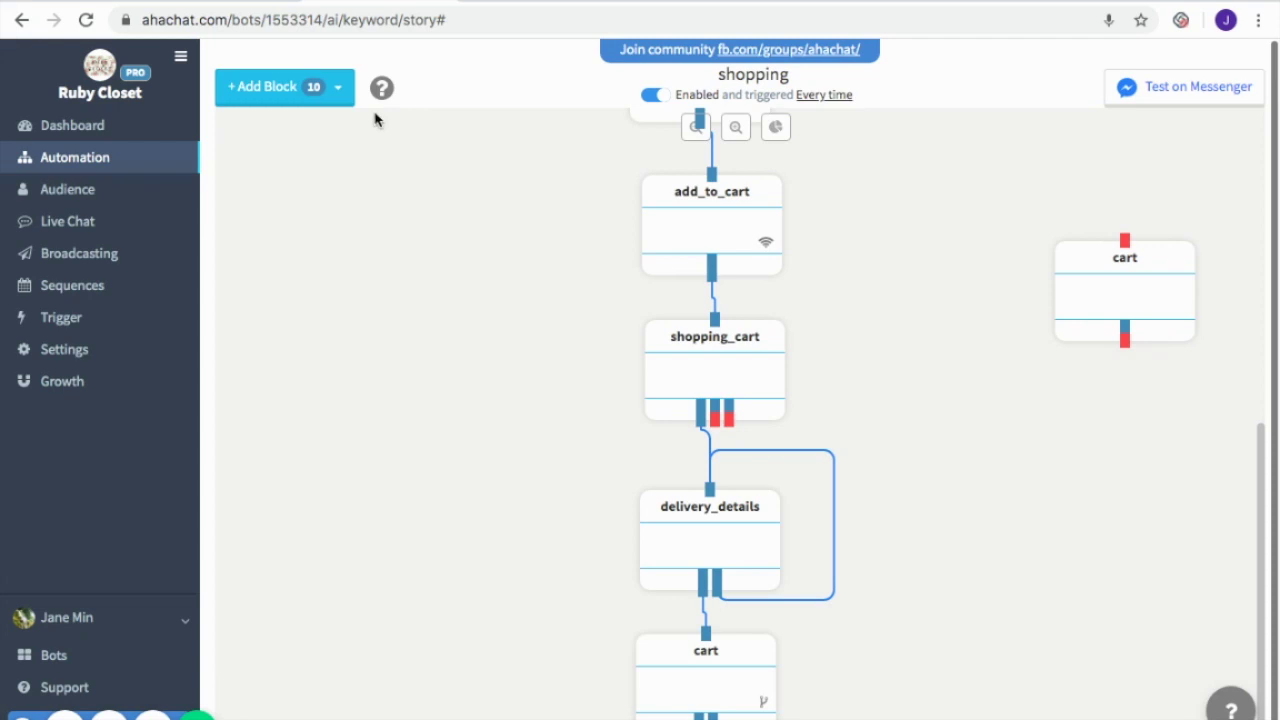
Add a Conversation block and place it beneath the conditional cart block
click(277, 88)
click(294, 127)
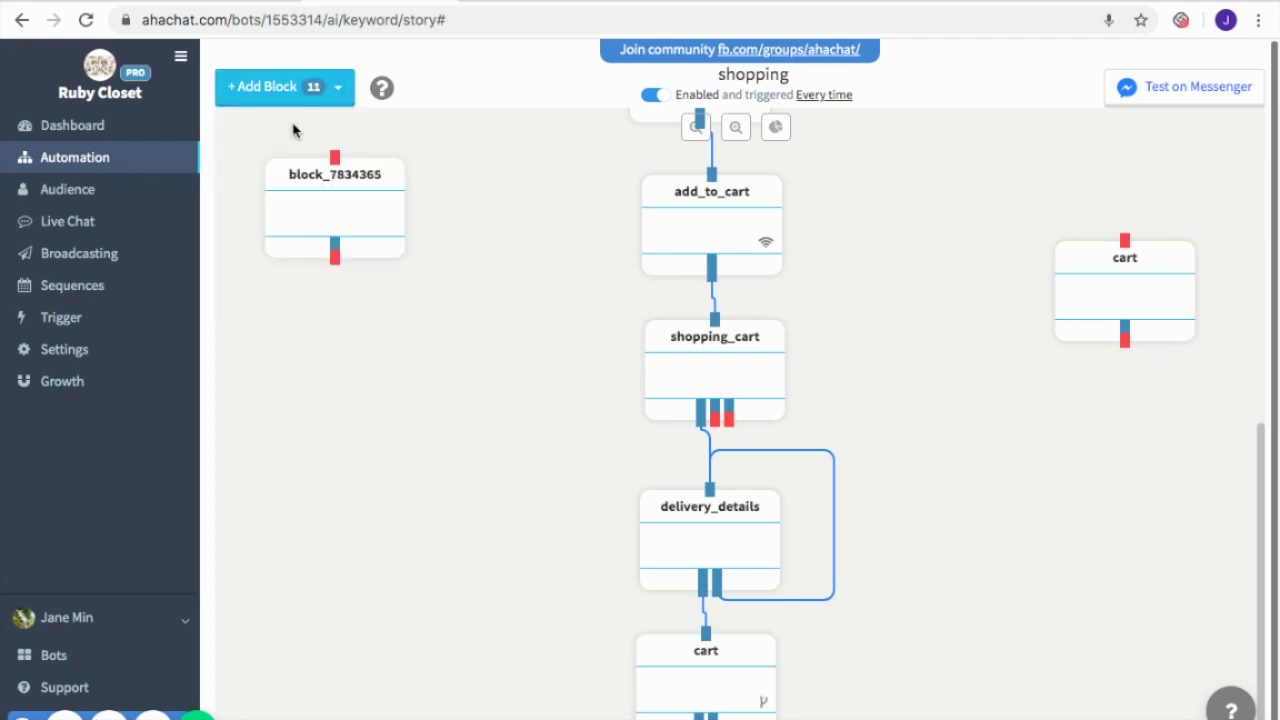
drag(363, 207, 706, 684)
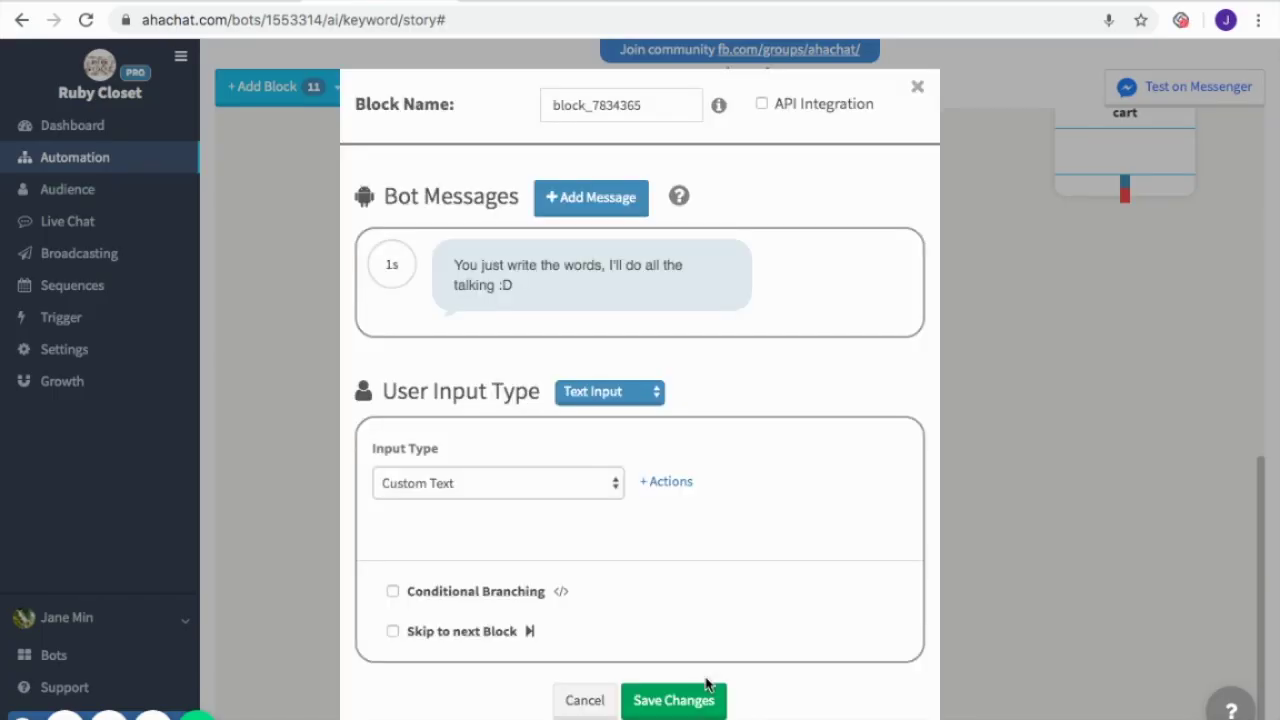
click(762, 104)
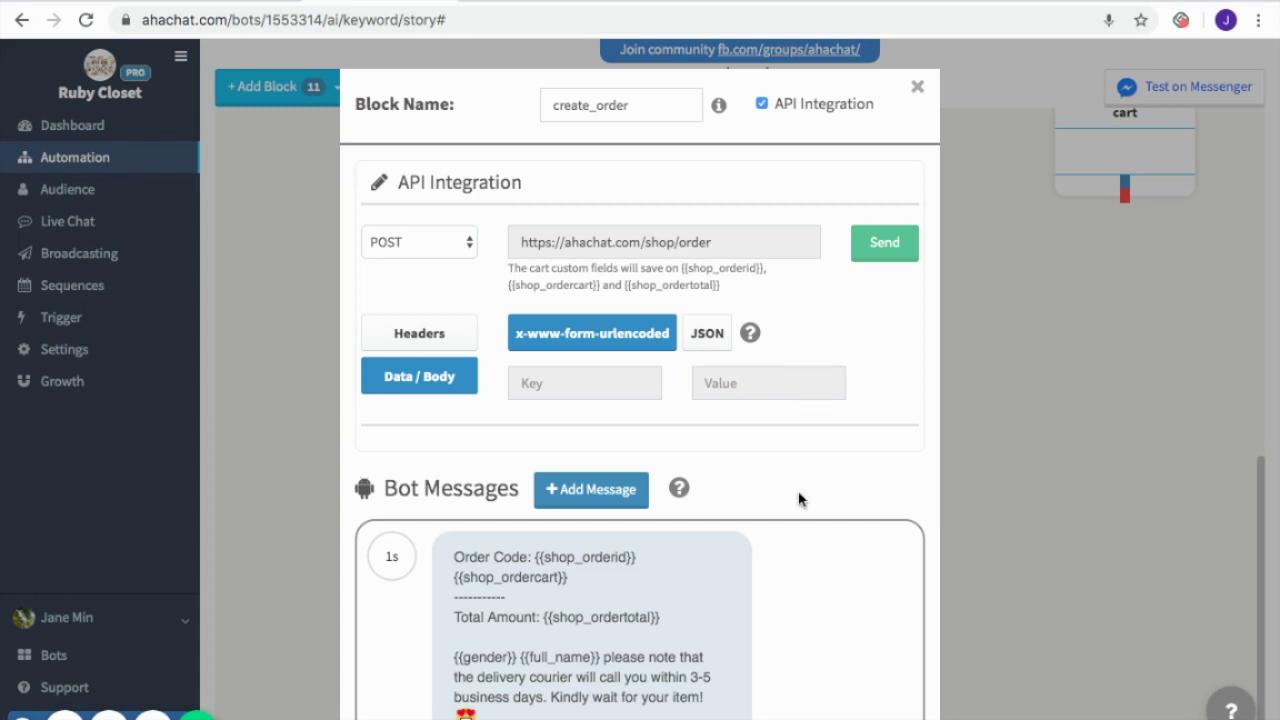
scroll(797, 500, down, 2)
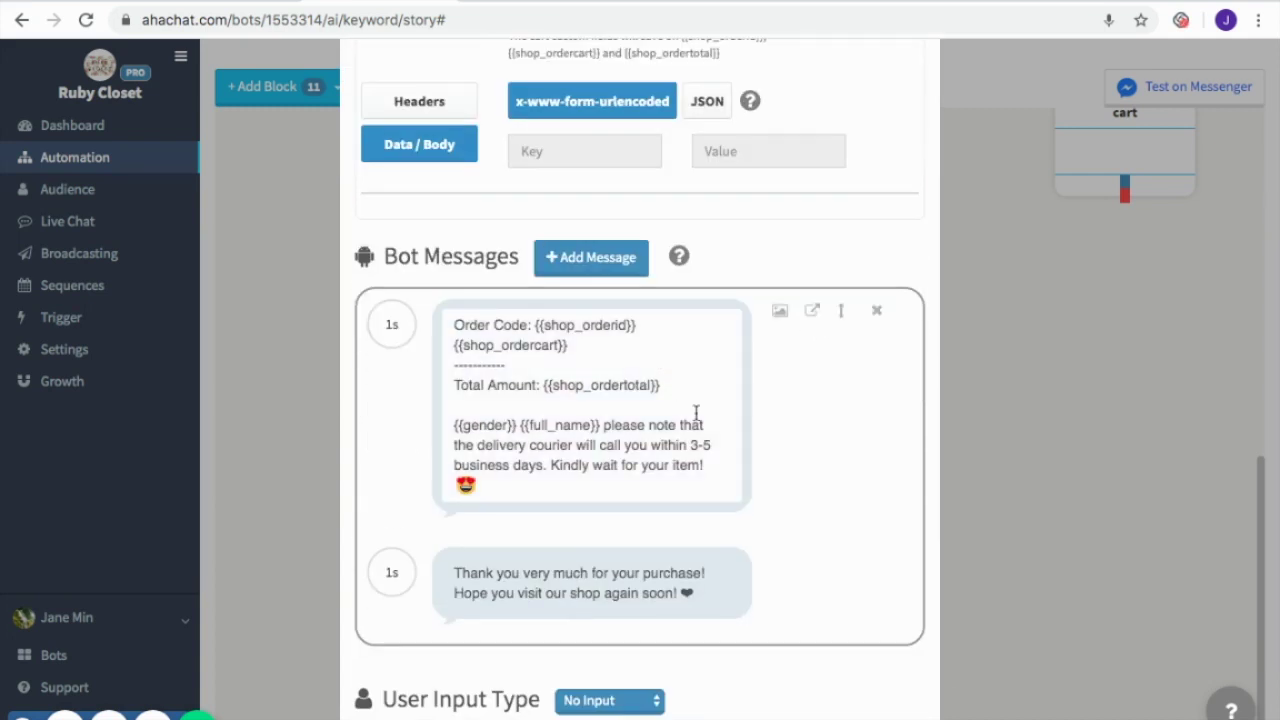
scroll(739, 476, down, 1)
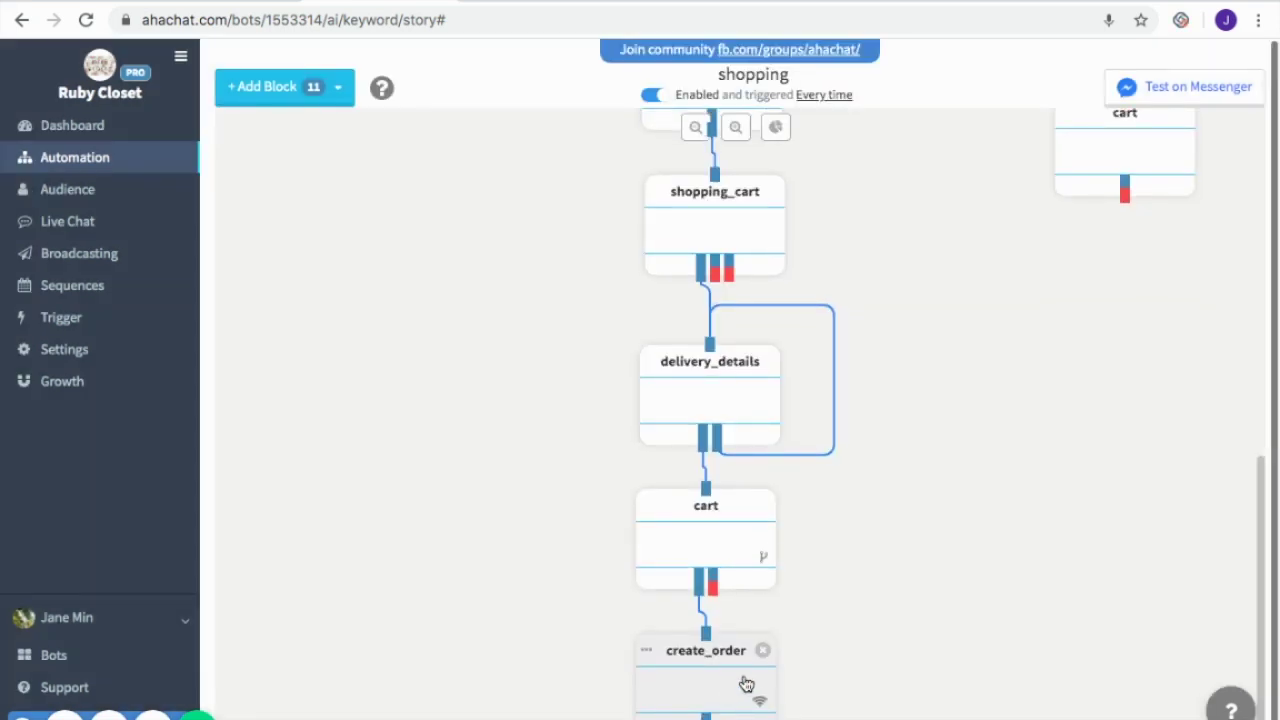
Add another Conversation block and place it beside create_order
click(314, 88)
click(313, 125)
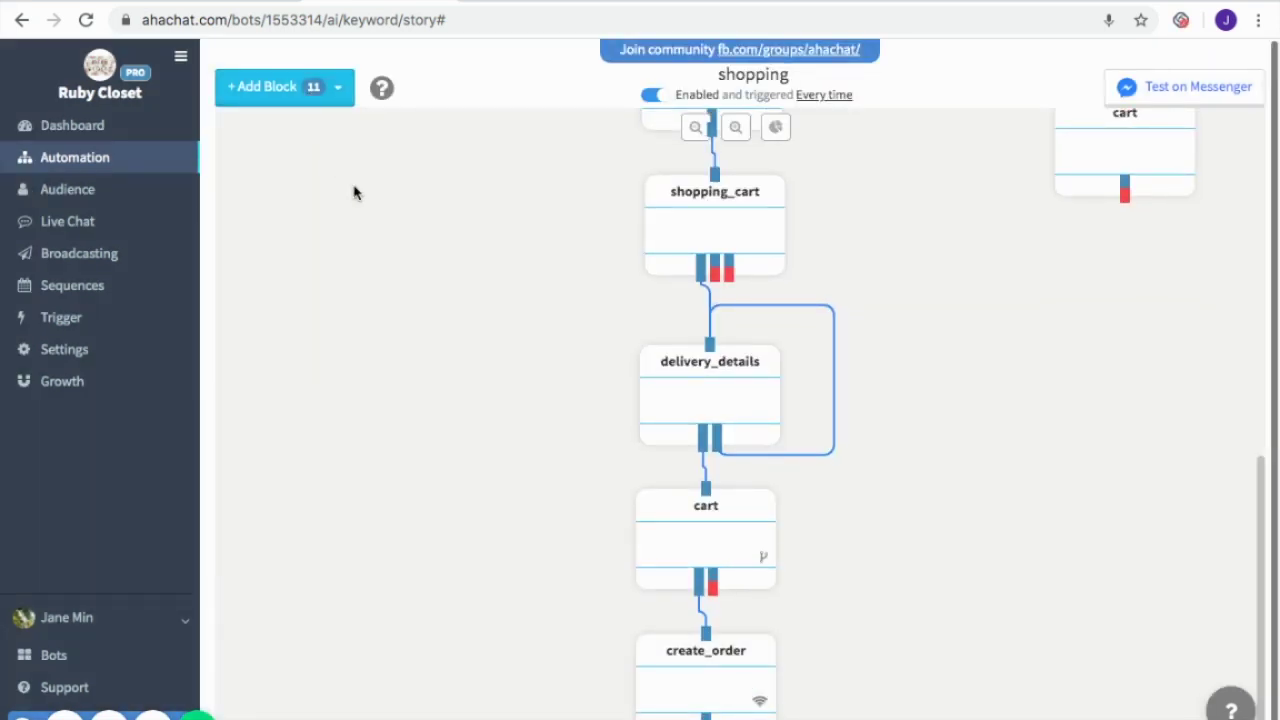
drag(344, 192, 886, 681)
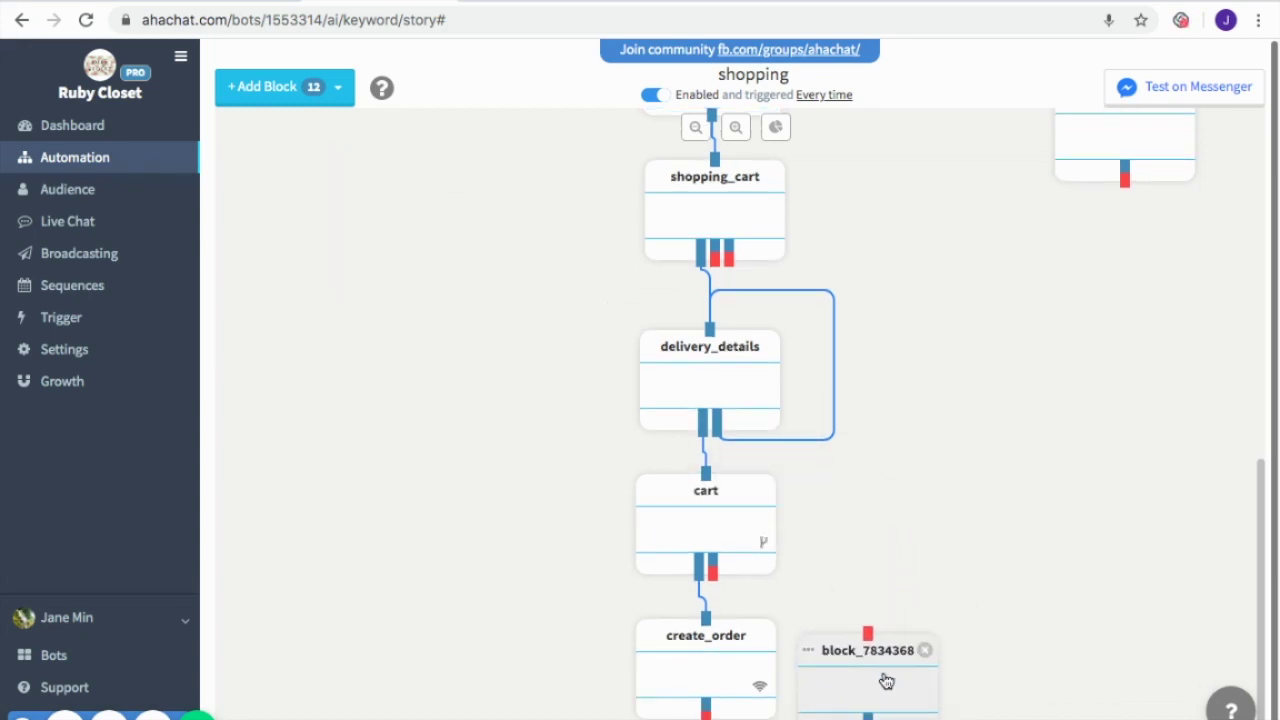
Set up the block as order_again with a message asking to select products again and an "OK, CHOOSE again" button, and save
click(886, 679)
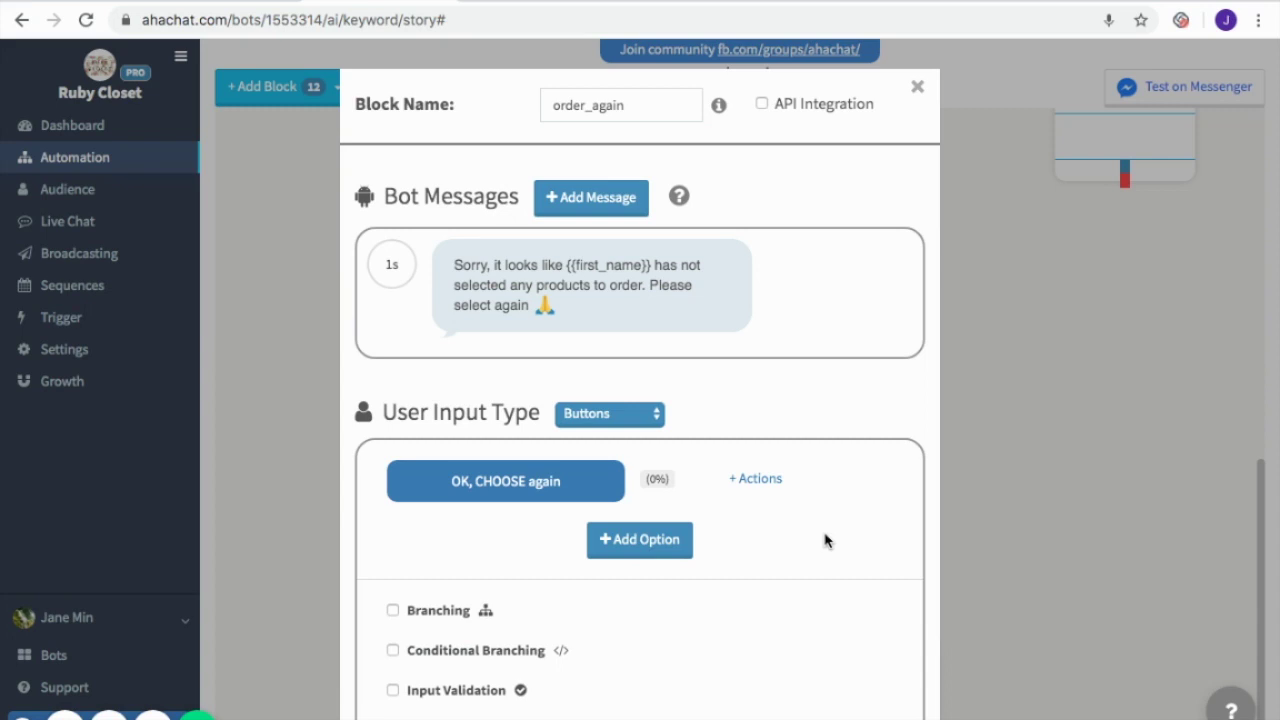
scroll(825, 540, down, 2)
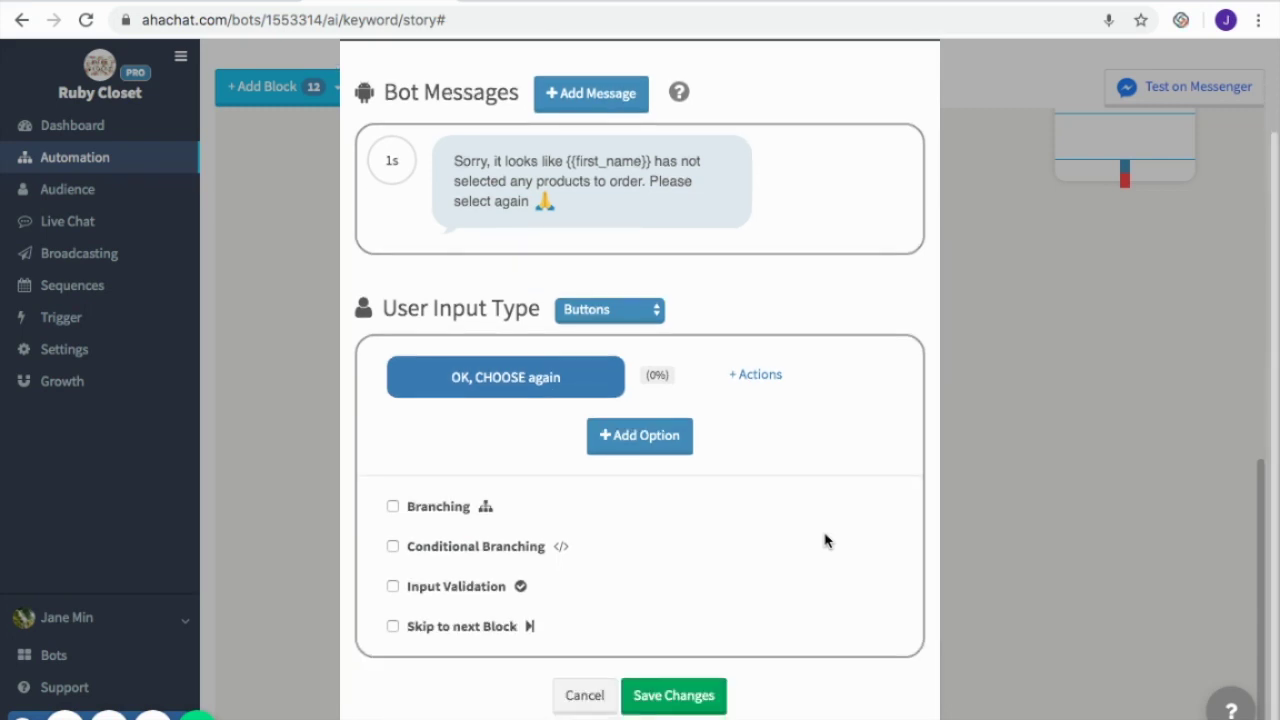
click(670, 697)
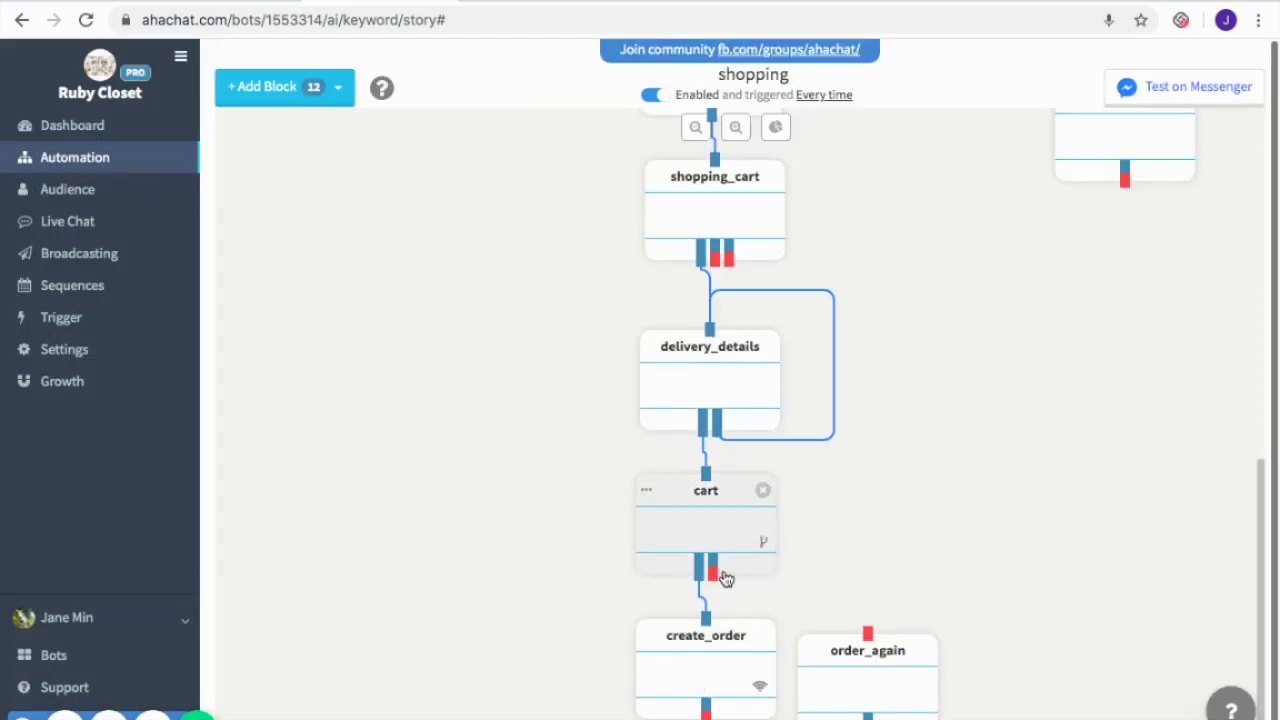
Connect the default branch of cart to order_again, link order_again back to start_shopping, and move order_again slightly farther from create_order
drag(719, 588, 871, 643)
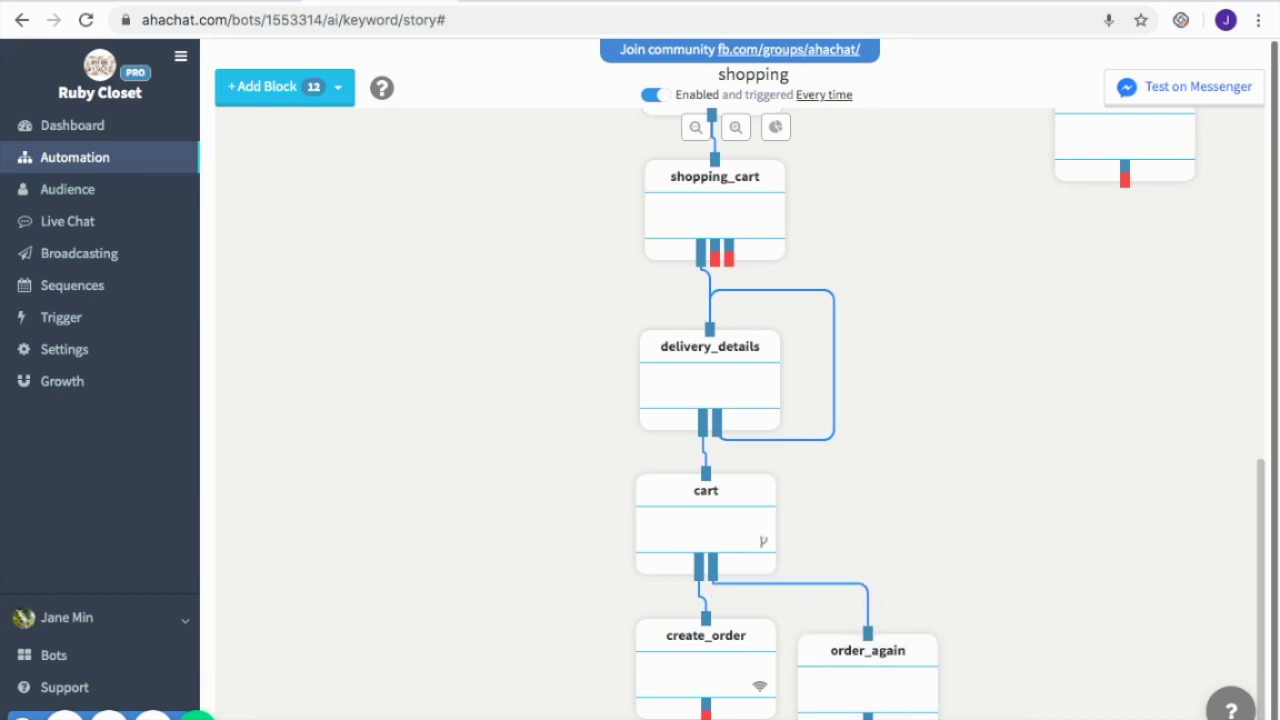
drag(902, 700, 941, 681)
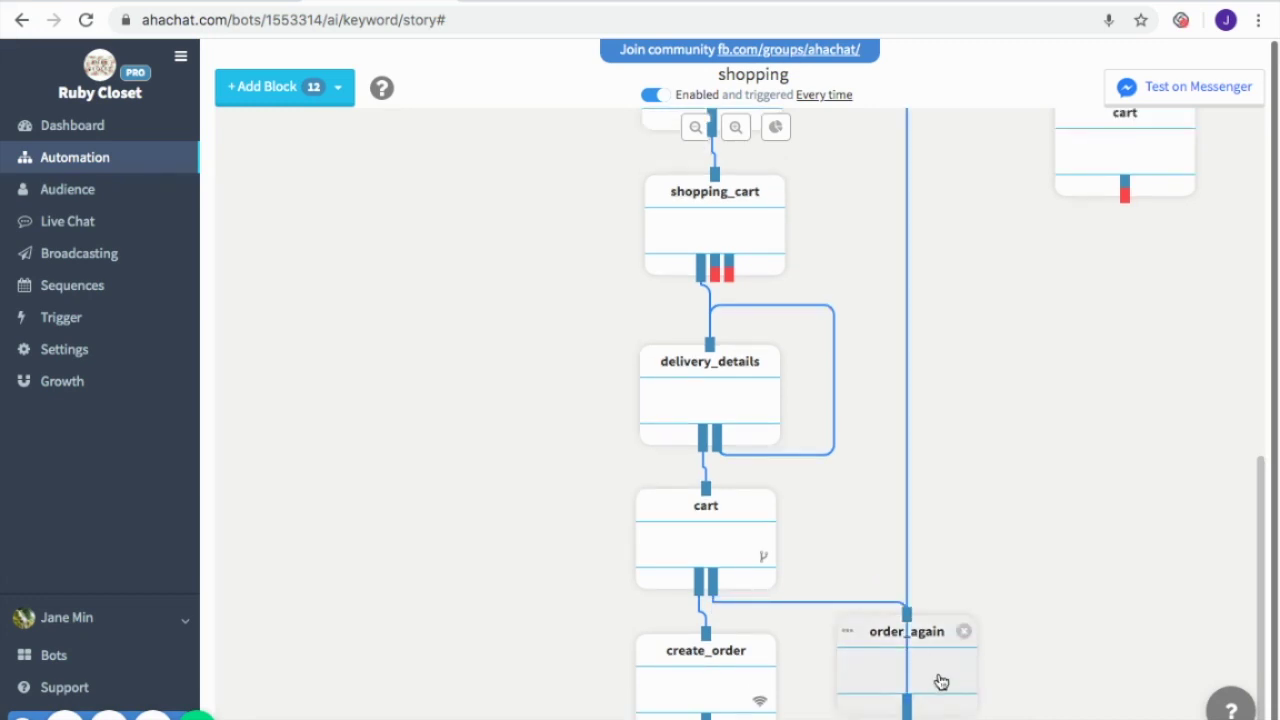
scroll(966, 594, up, 10)
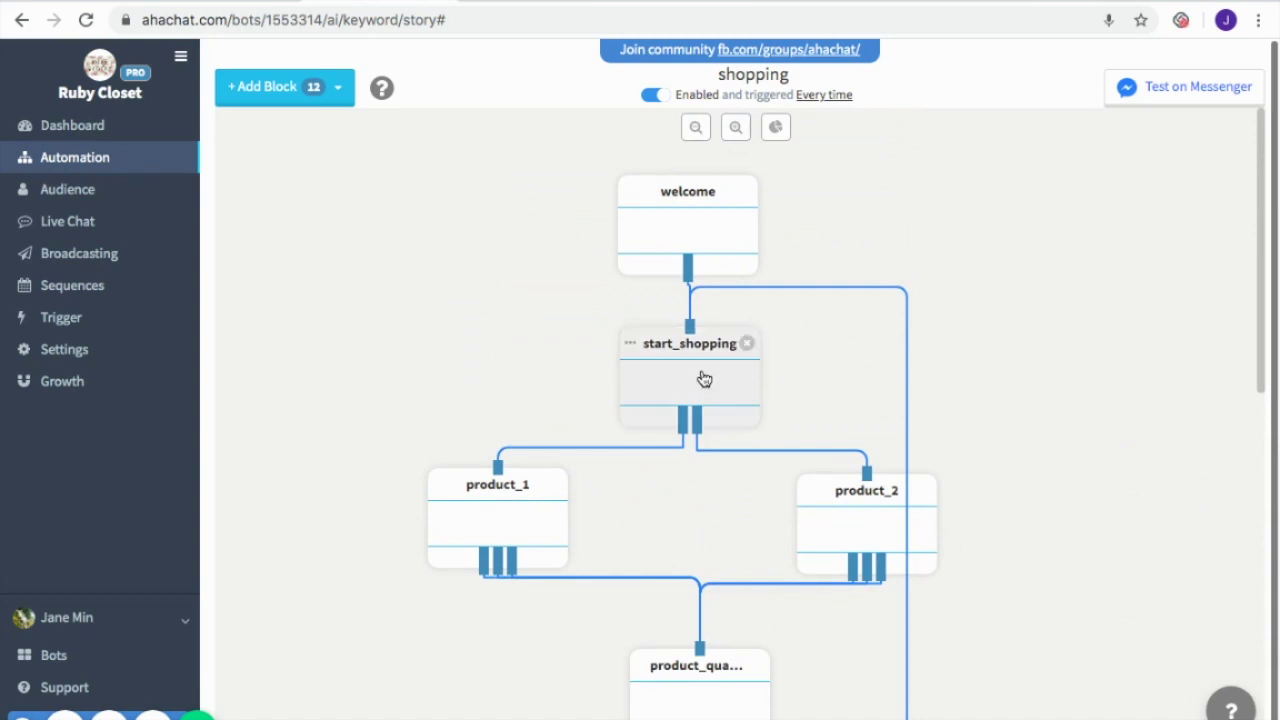
Add a Conversation block for cart deletion and place it in the open area to the right of delivery_details
scroll(1018, 435, down, 8)
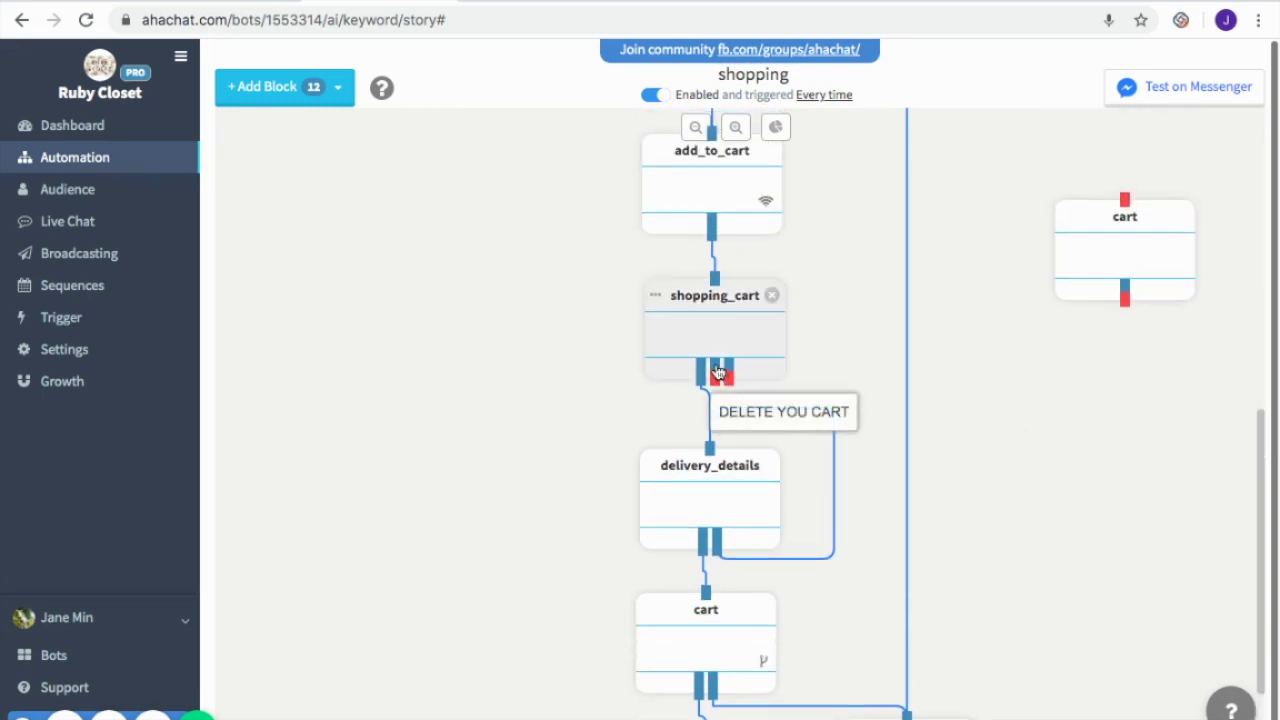
click(309, 87)
click(311, 129)
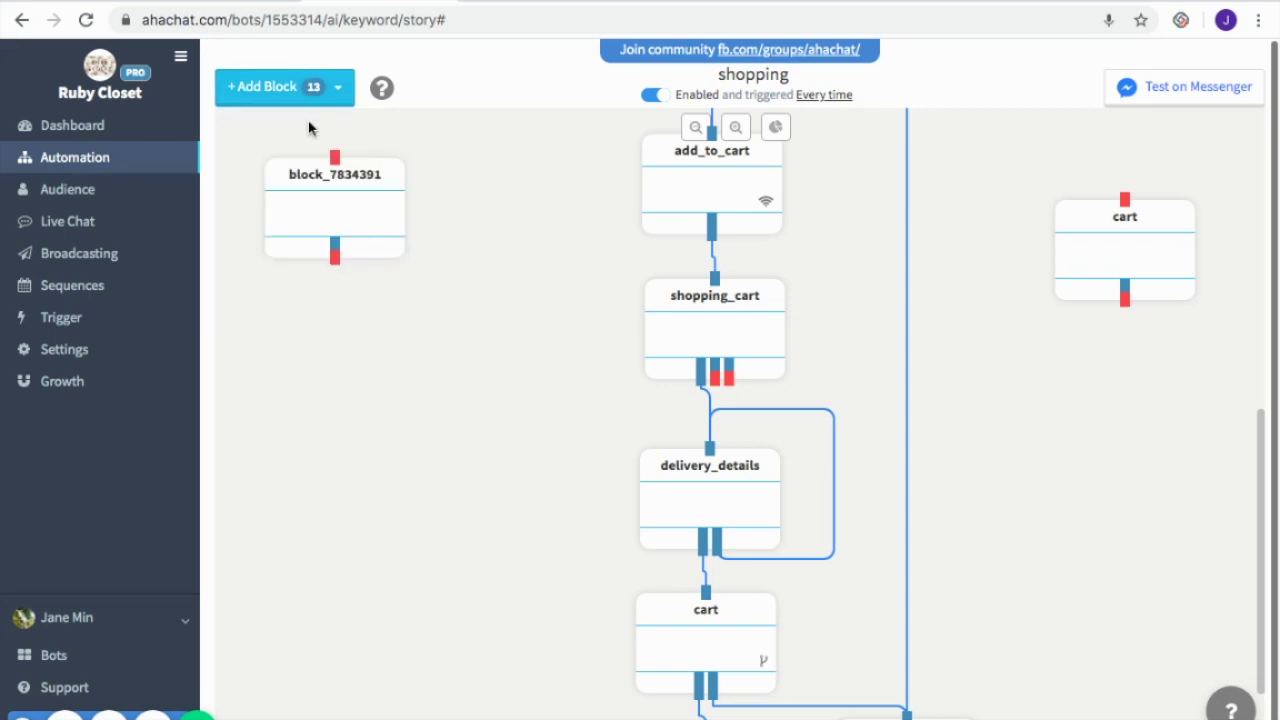
drag(331, 157, 1015, 450)
Set up the block as delete_cart with a message confirming Shopping Cart deletion and the buttons NO and "Yes, I am sure", and save
click(1015, 450)
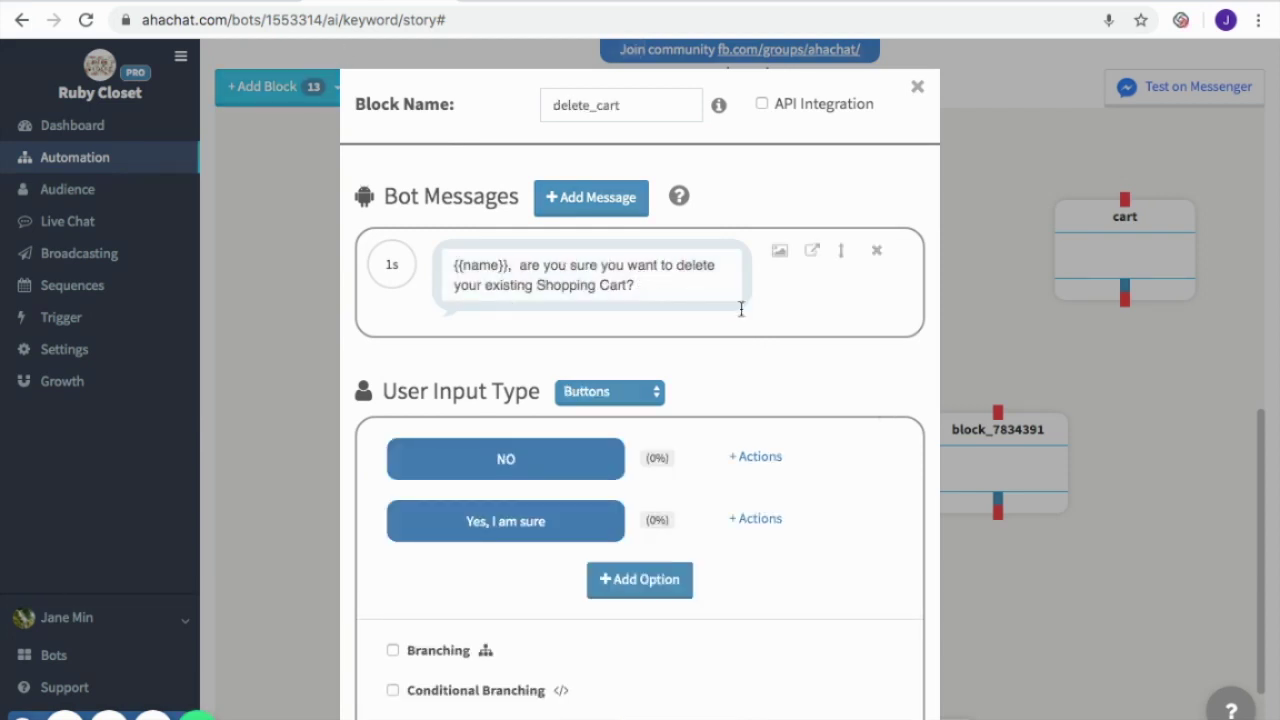
scroll(800, 531, down, 1)
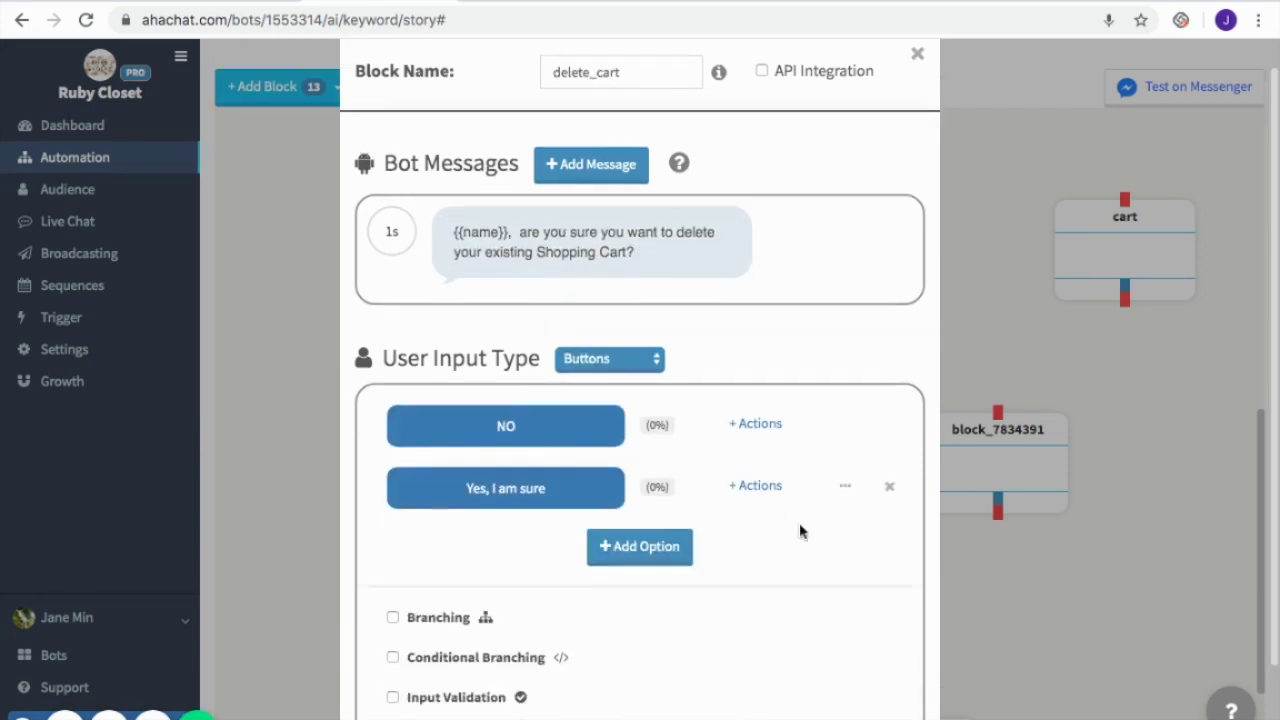
scroll(800, 531, down, 3)
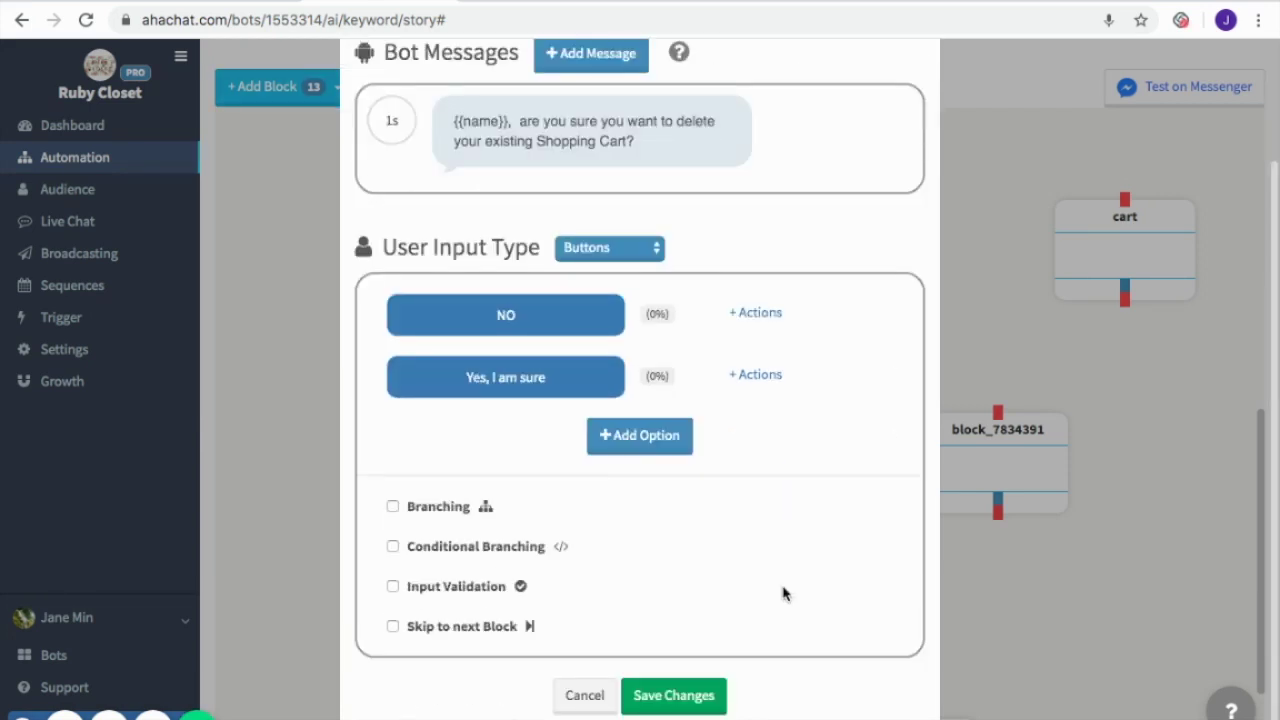
click(697, 701)
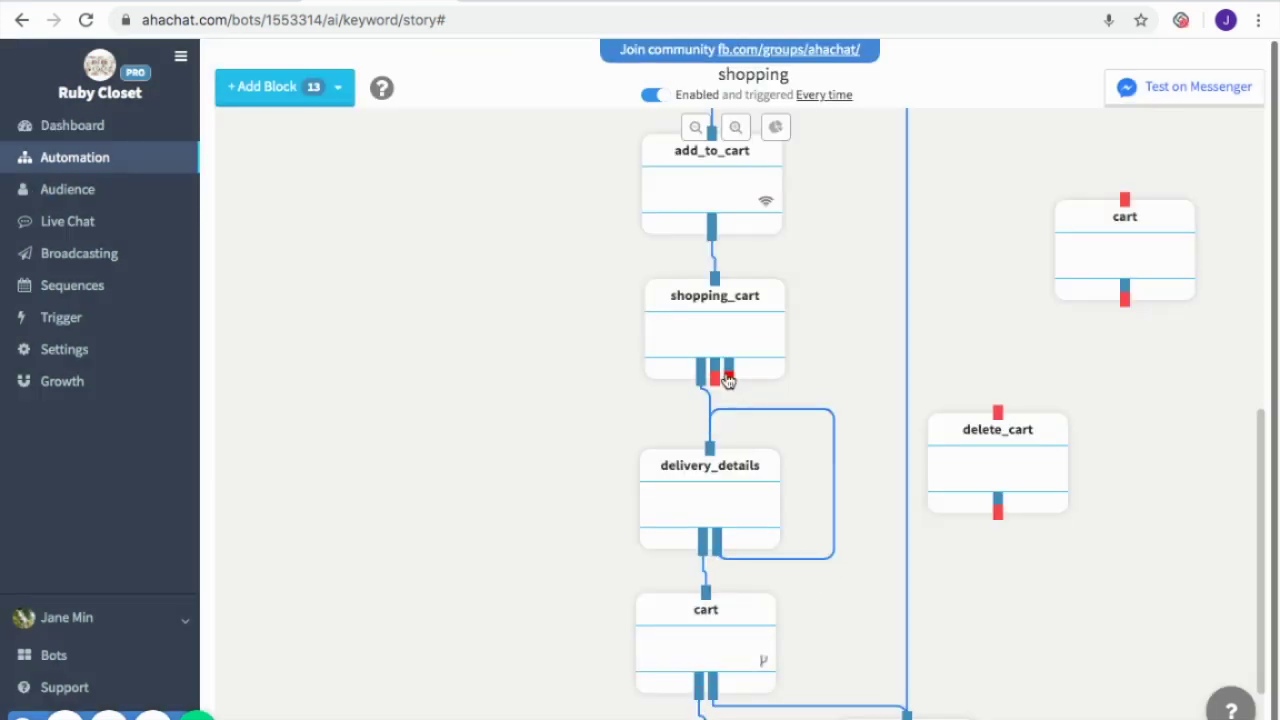
Connect the DELETE YOU CART output of shopping_cart to delete_cart and move delete_cart farther right, below the unlinked cart block
drag(715, 378, 990, 430)
drag(1019, 472, 1138, 522)
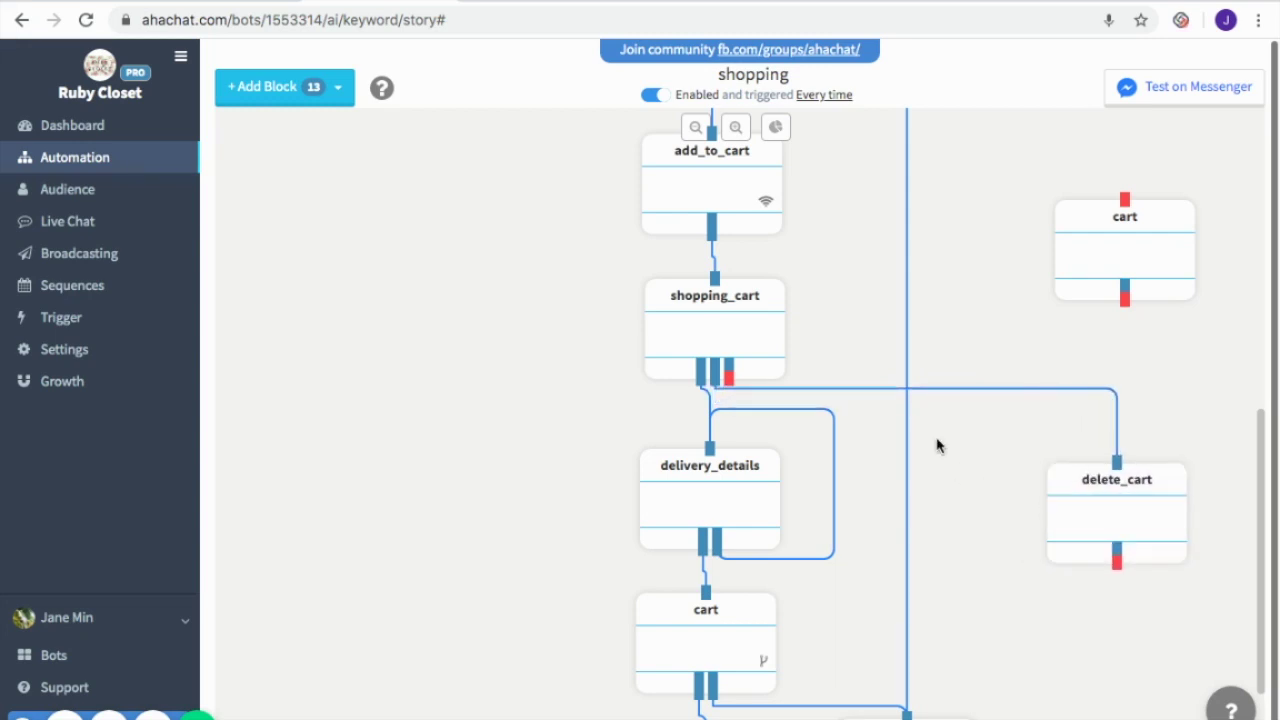
Add a new block and place it directly below delete_cart
scroll(937, 443, down, 1)
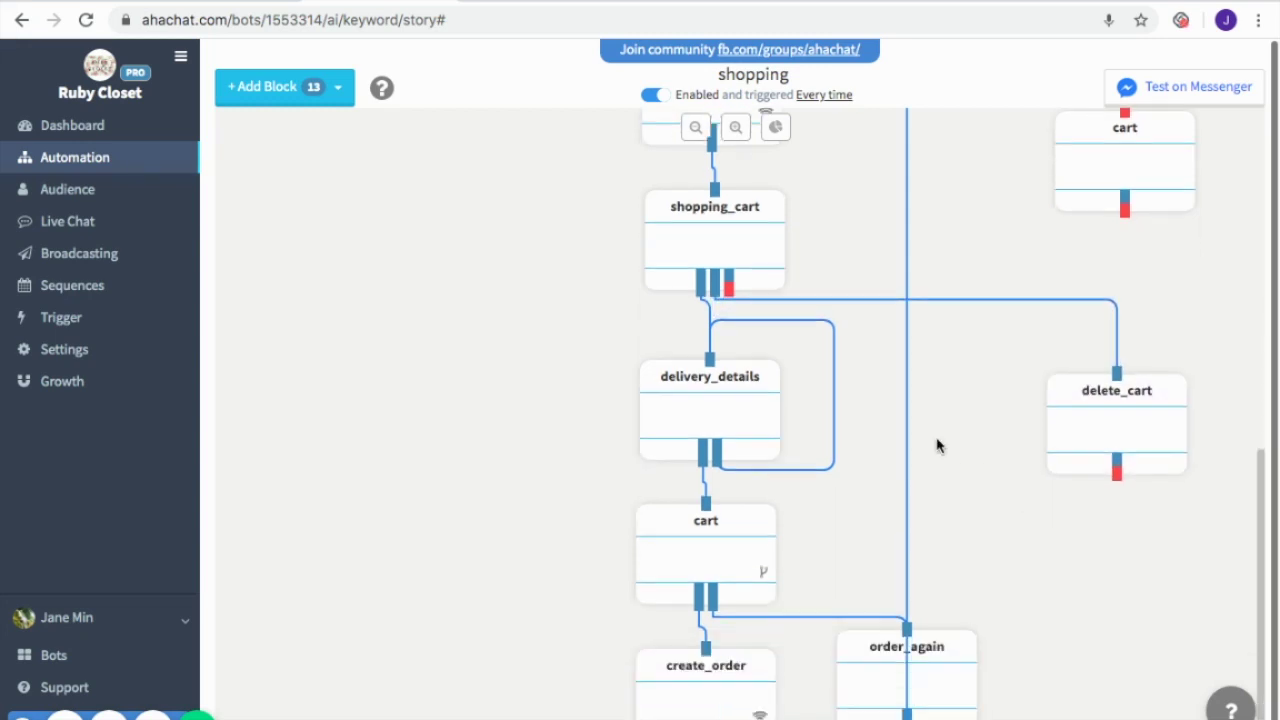
click(314, 88)
click(302, 127)
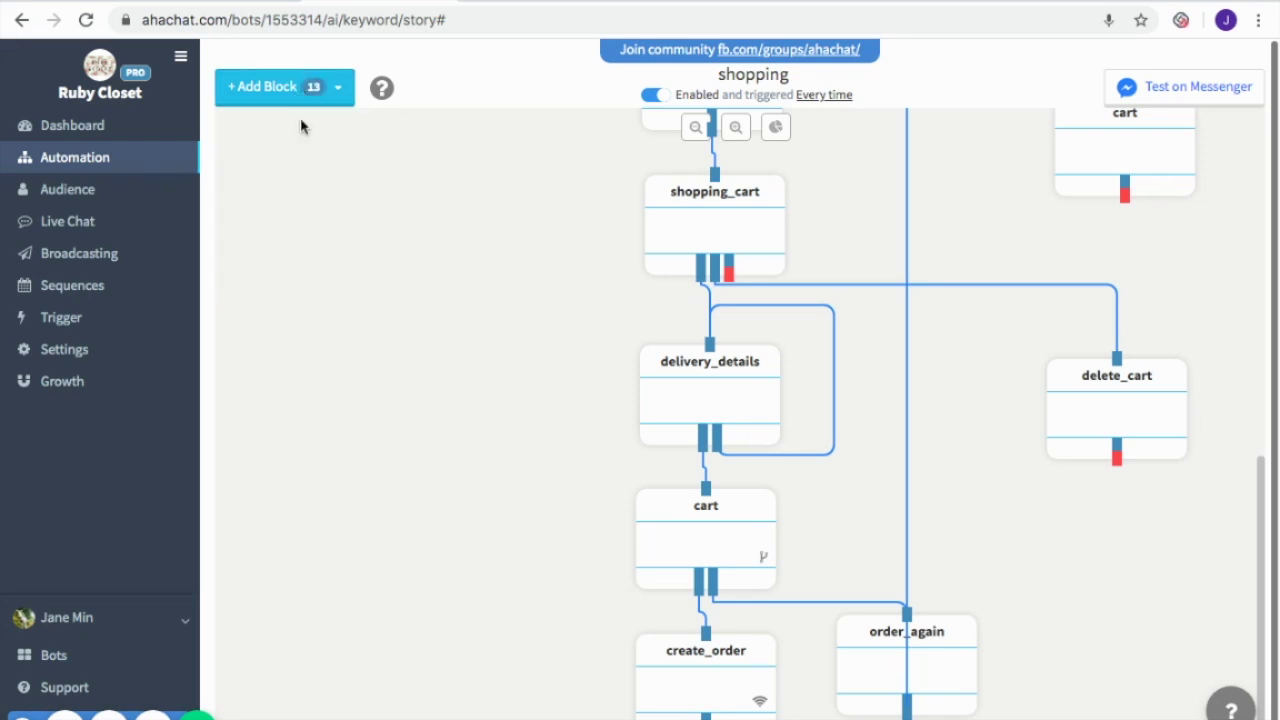
drag(344, 217, 1122, 570)
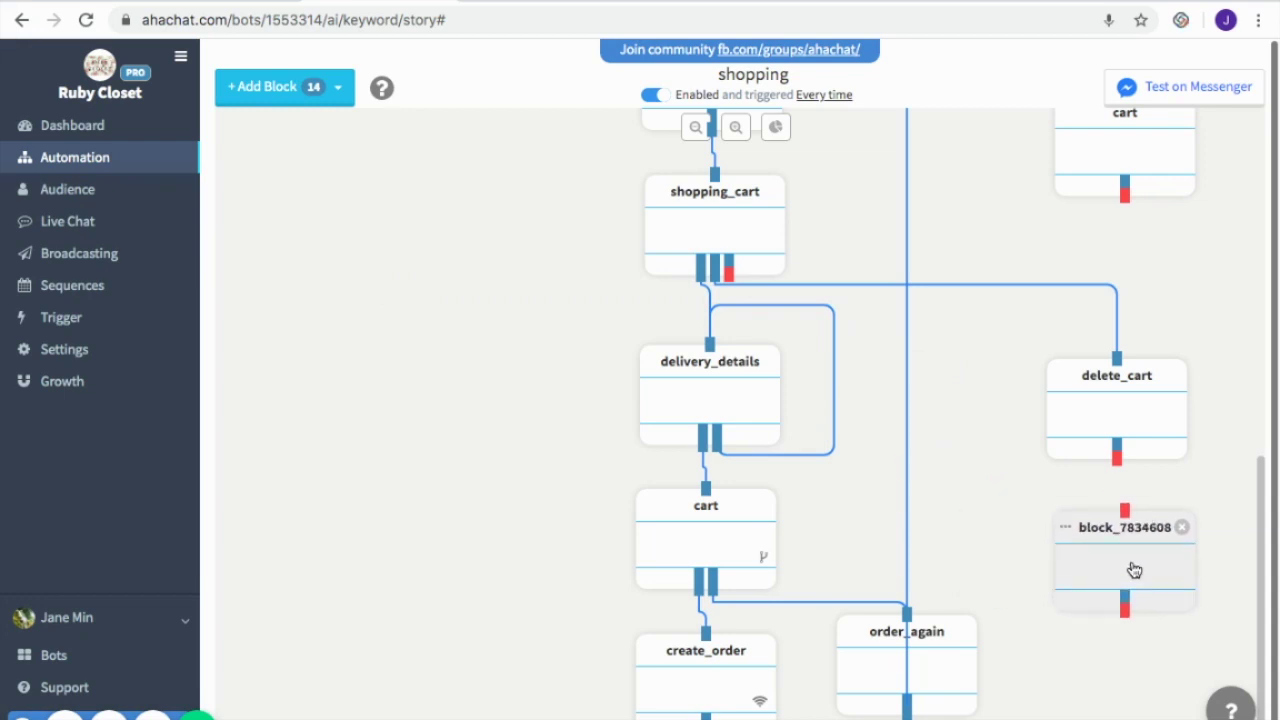
click(1122, 570)
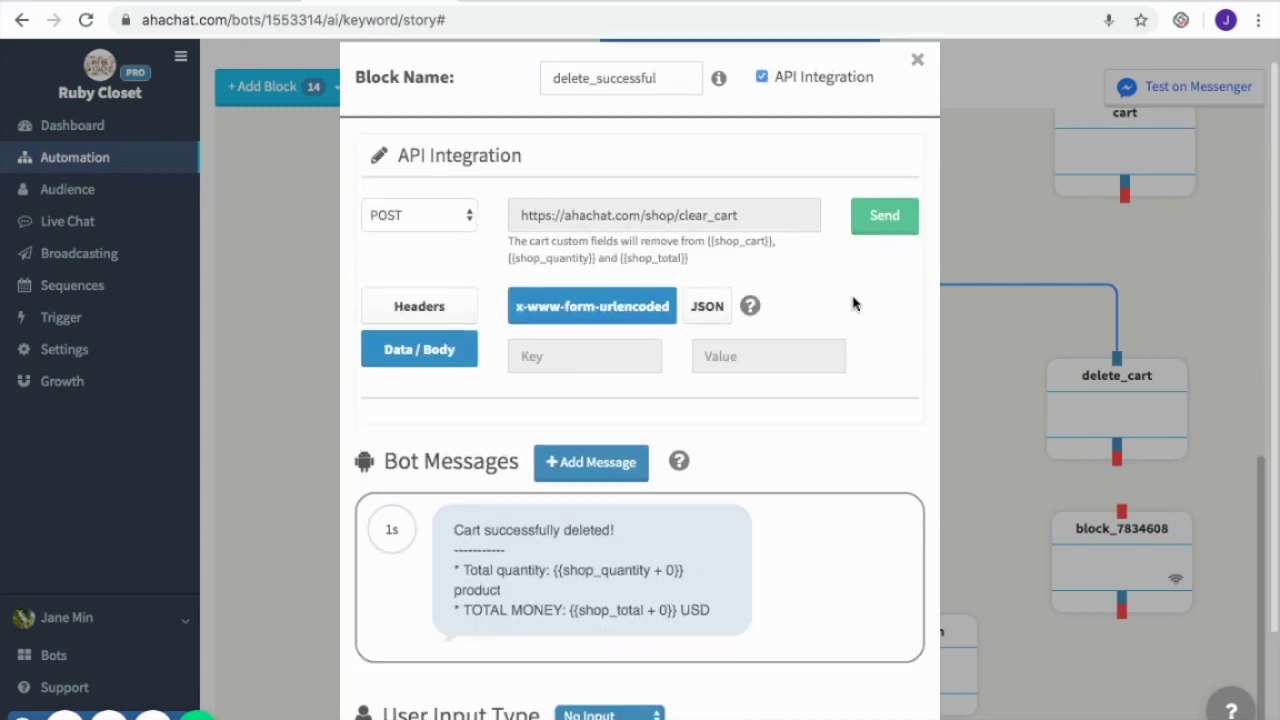
scroll(794, 257, down, 1)
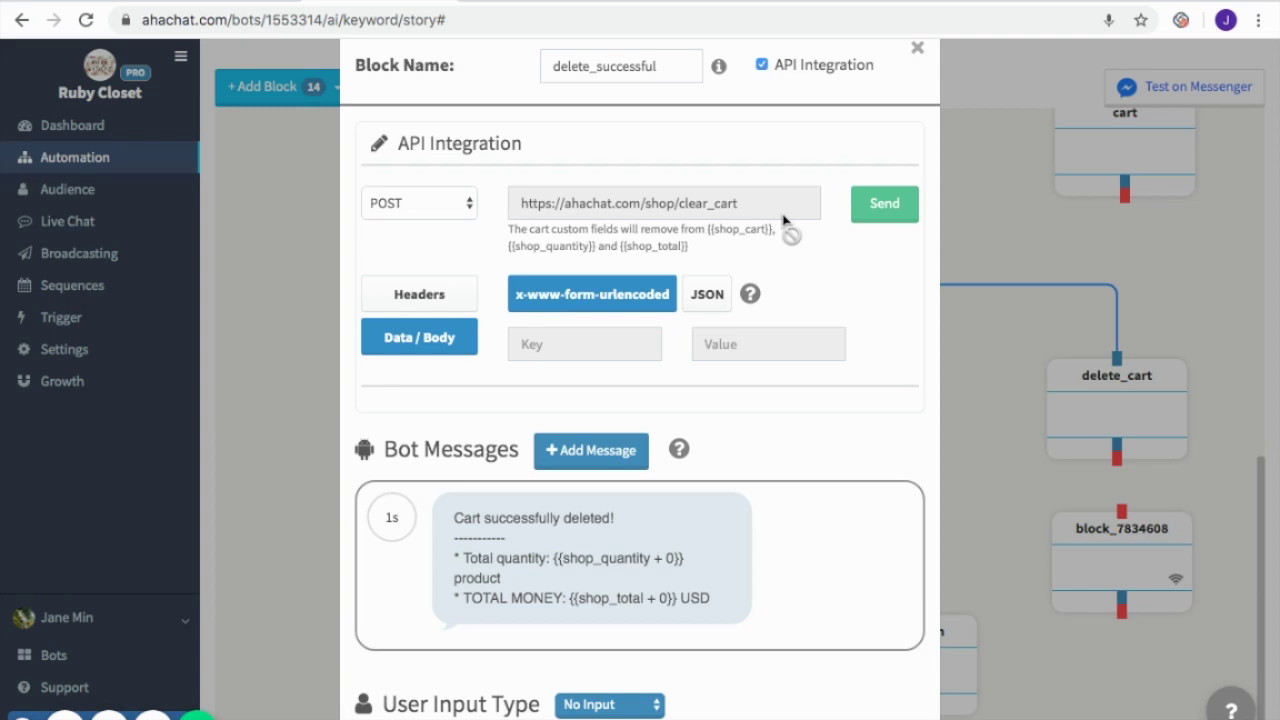
scroll(797, 346, down, 3)
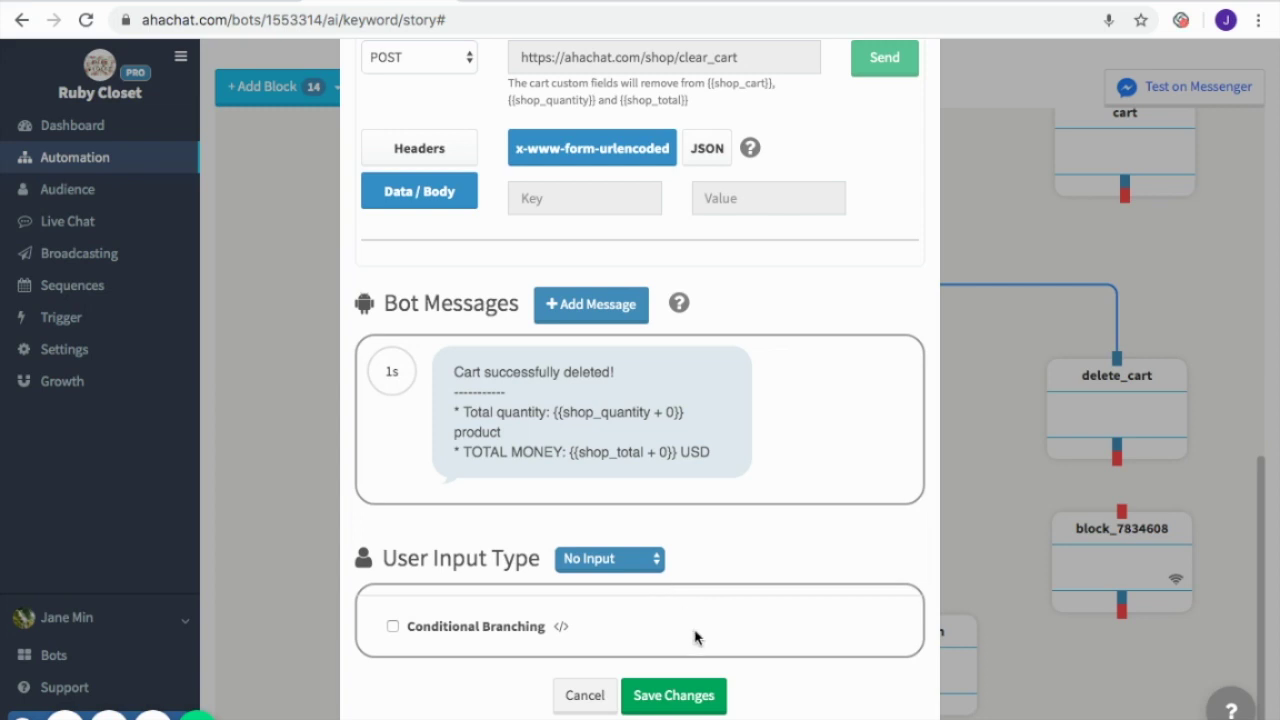
click(698, 705)
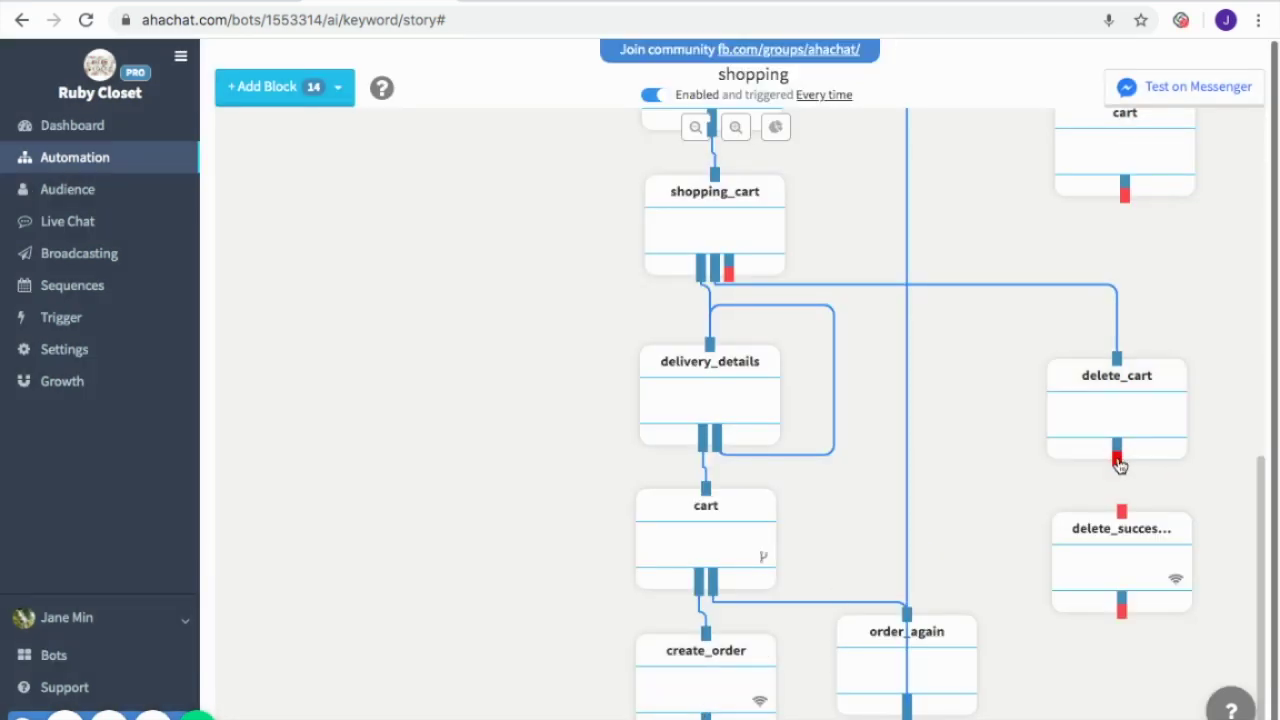
Connect delete_cart to delete_successful and move the unlinked cart block beside delete_cart
drag(1119, 465, 1104, 580)
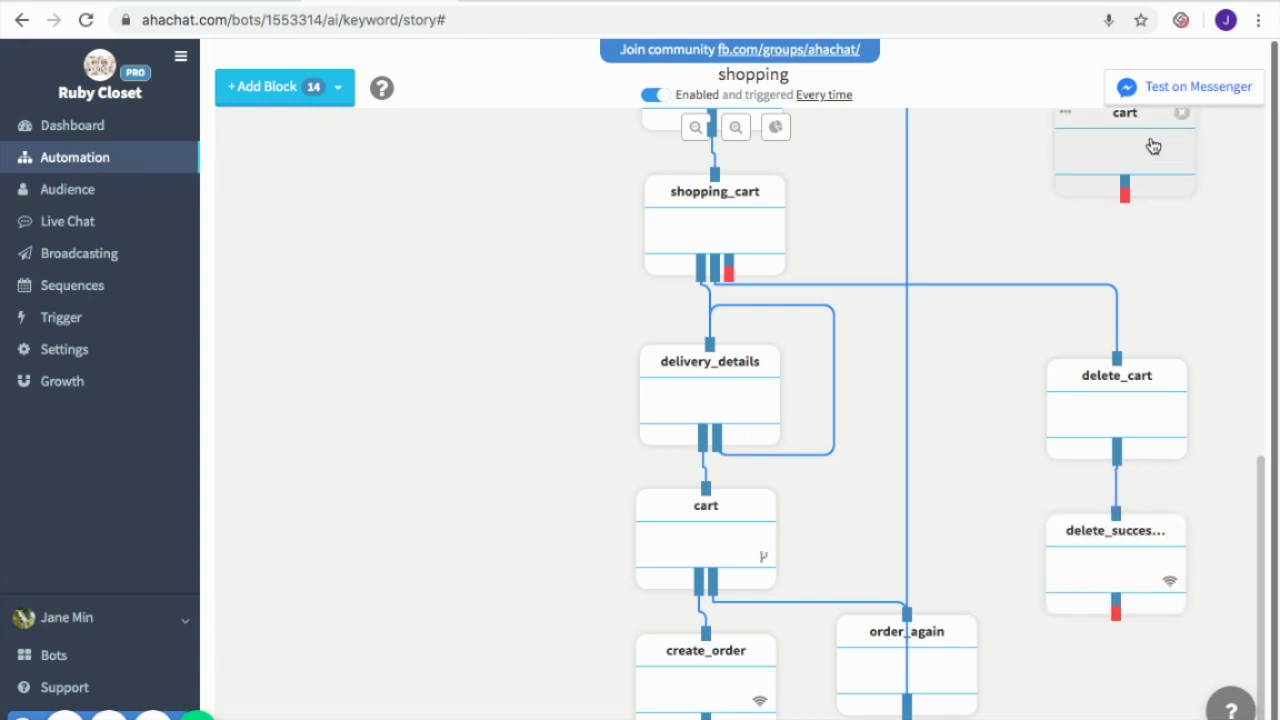
drag(1167, 172, 1238, 446)
Connect the CHOOSE MORE PRODUCTS output of shopping_cart back to start_shopping and check the link through the flow
scroll(1163, 467, up, 3)
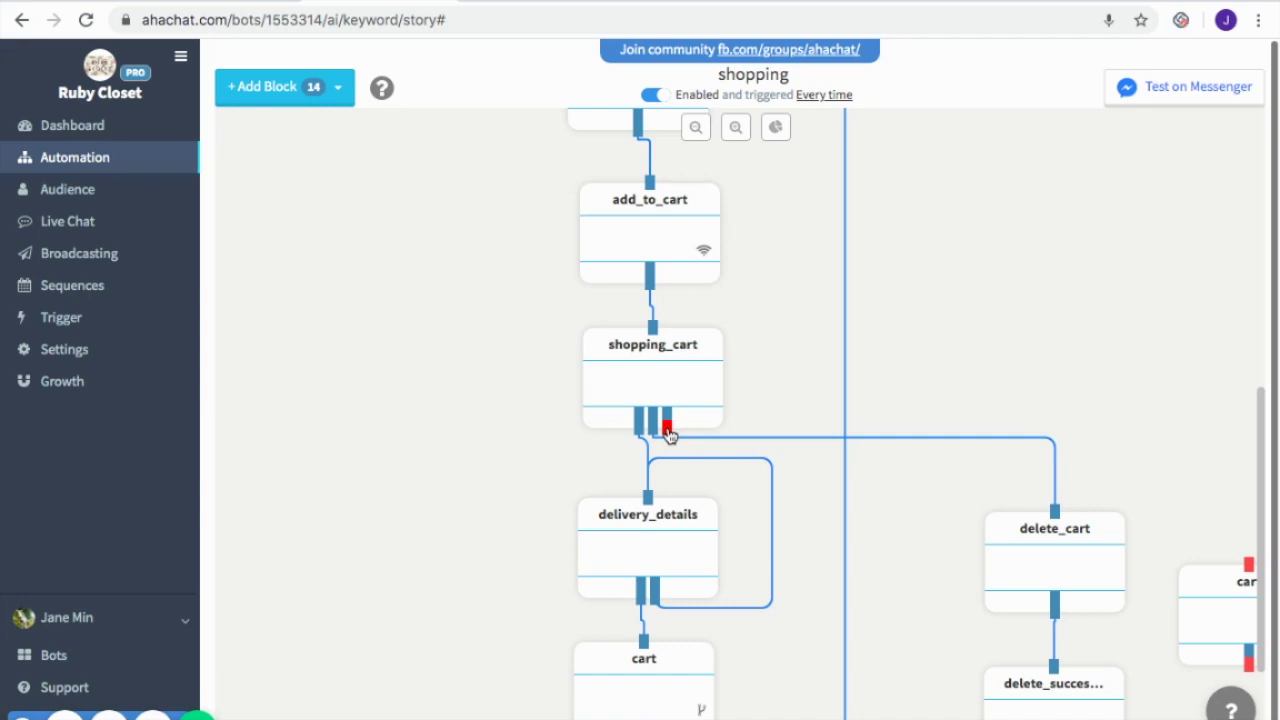
scroll(803, 351, up, 10)
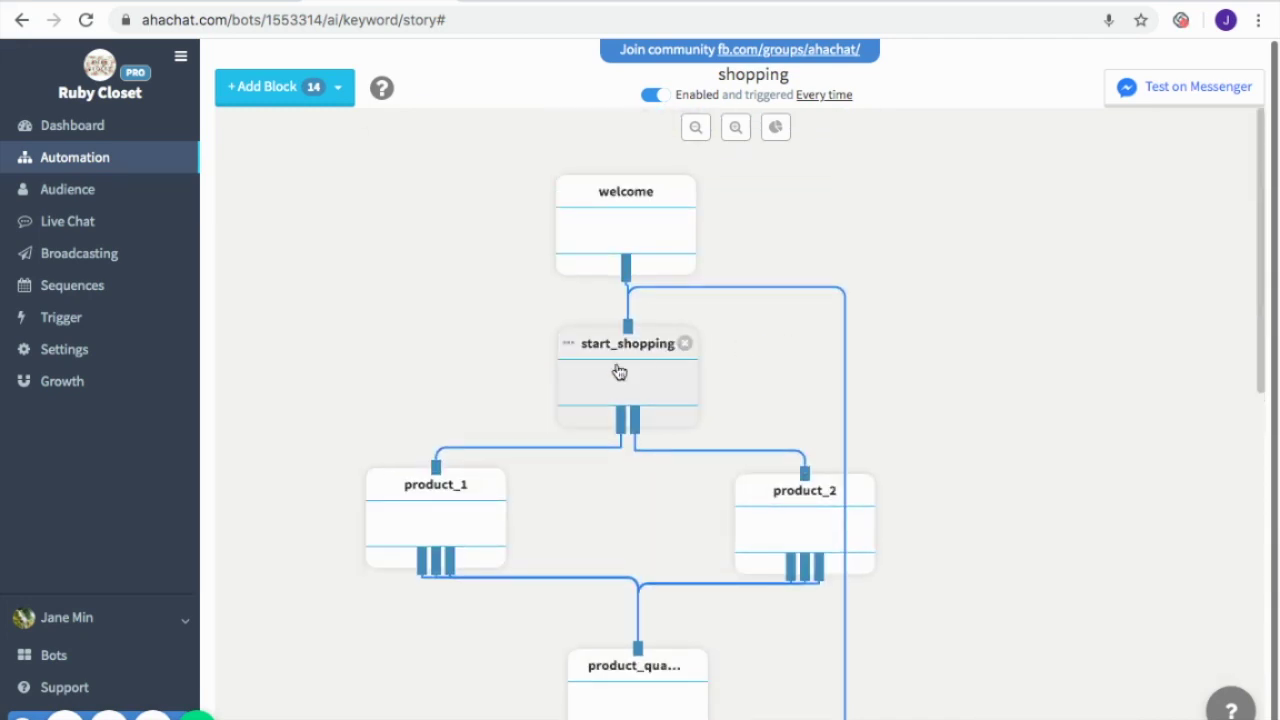
scroll(929, 497, down, 9)
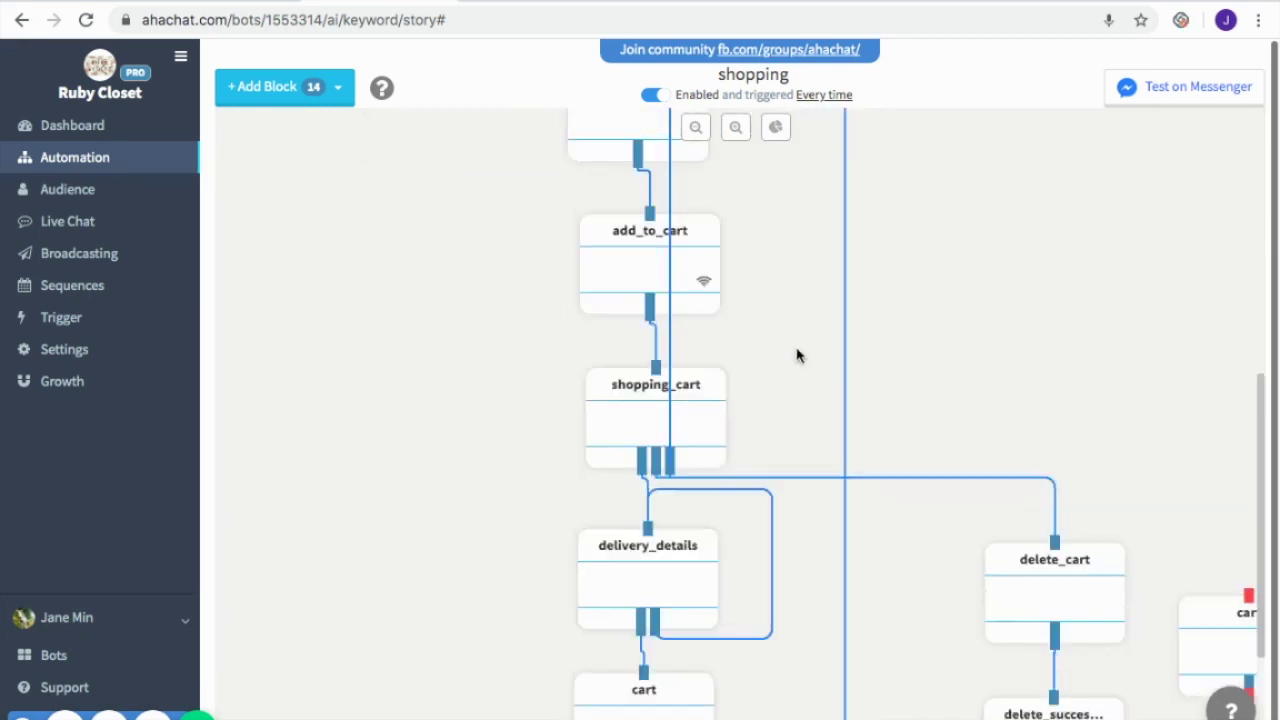
scroll(797, 354, up, 10)
scroll(814, 291, down, 1)
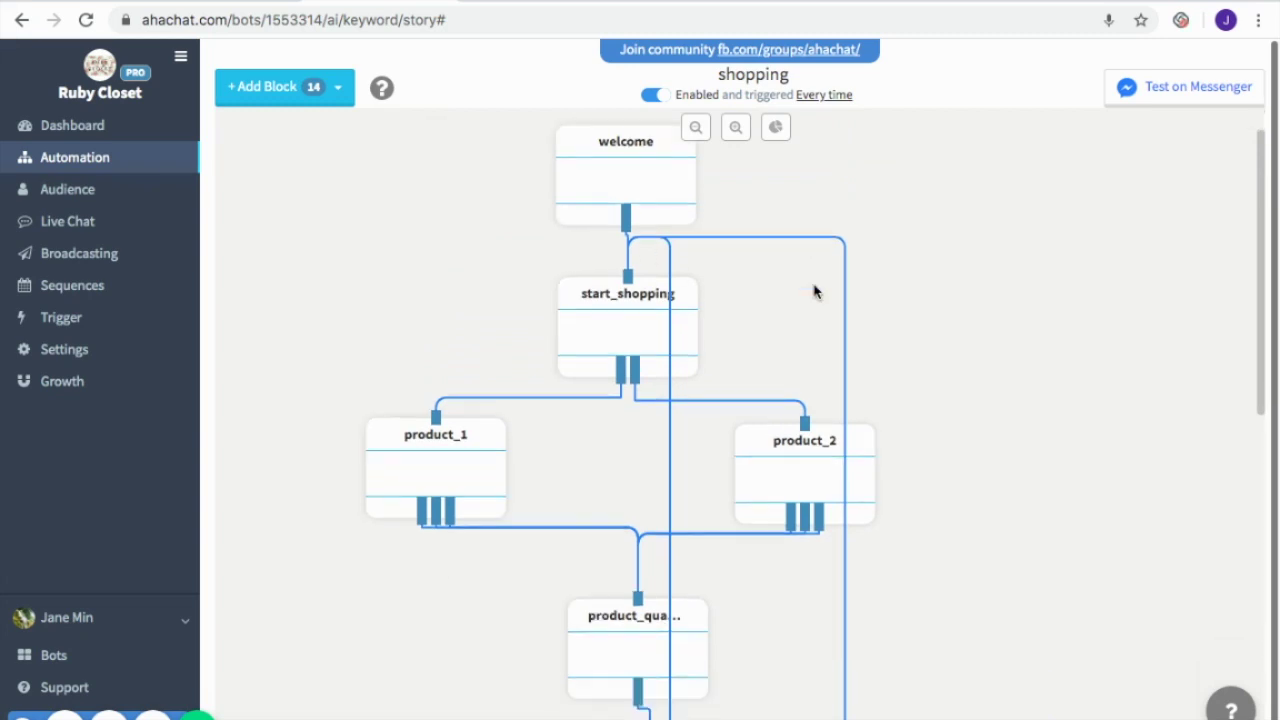
scroll(814, 291, down, 12)
scroll(814, 291, right, 1)
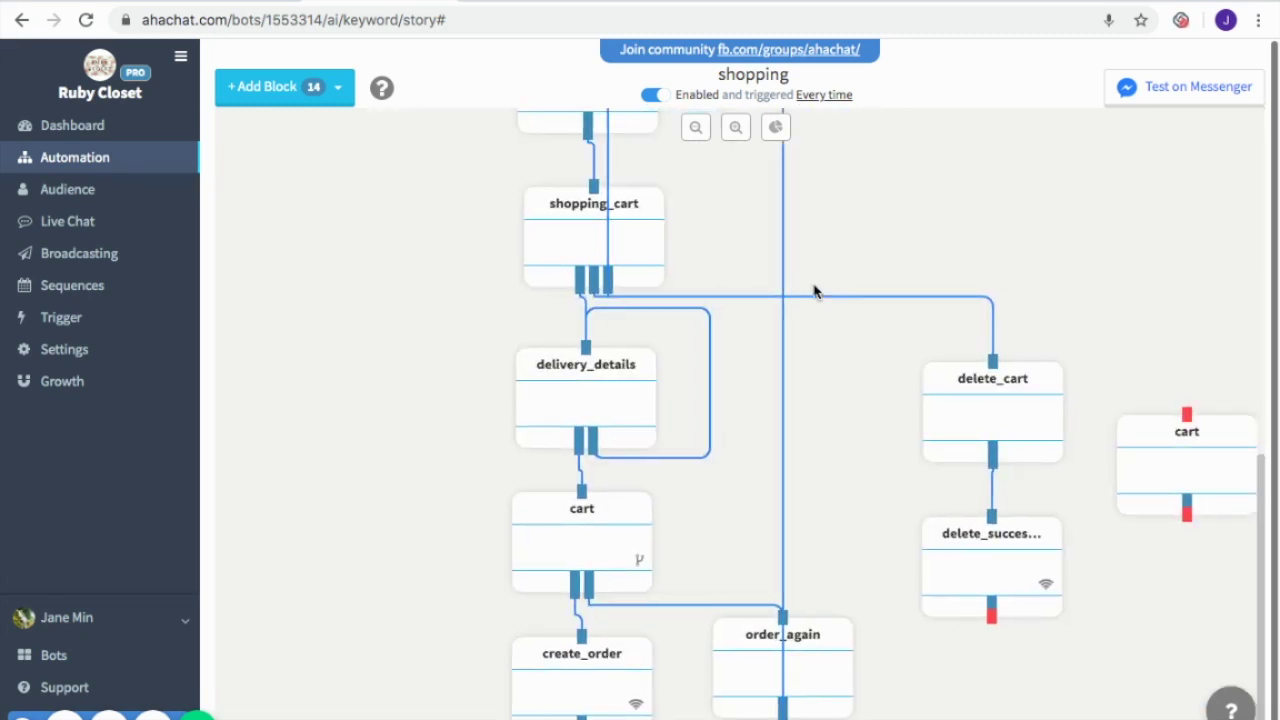
scroll(814, 291, up, 10)
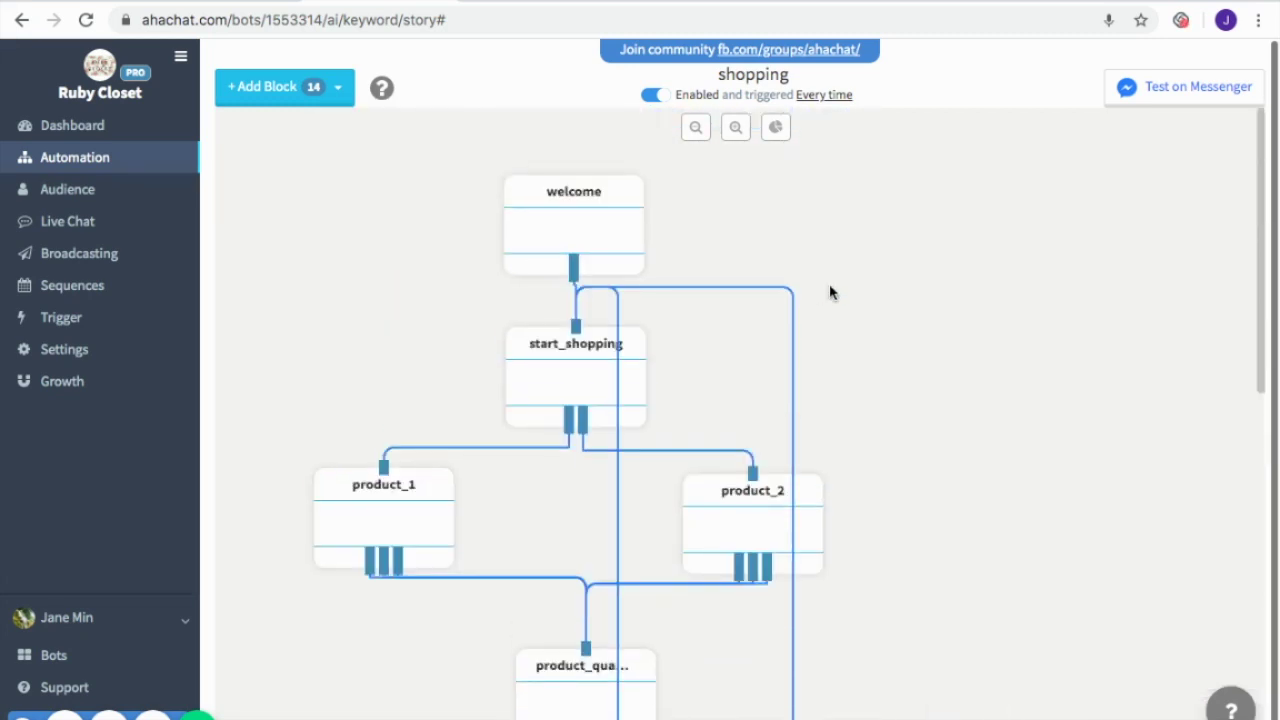
scroll(1182, 92, left, 1)
Launch the shopping flow test on Messenger, switch to the Ruby Closet conversation and read the welcome messages
click(1182, 90)
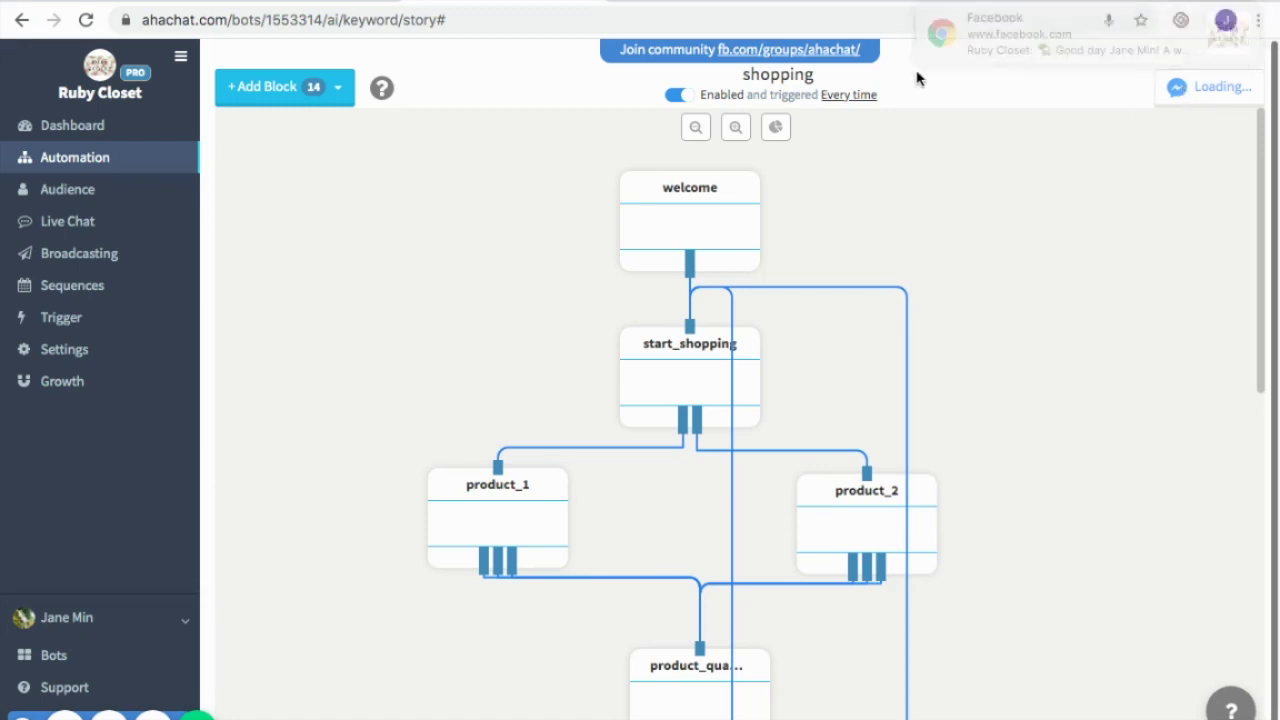
click(712, 1)
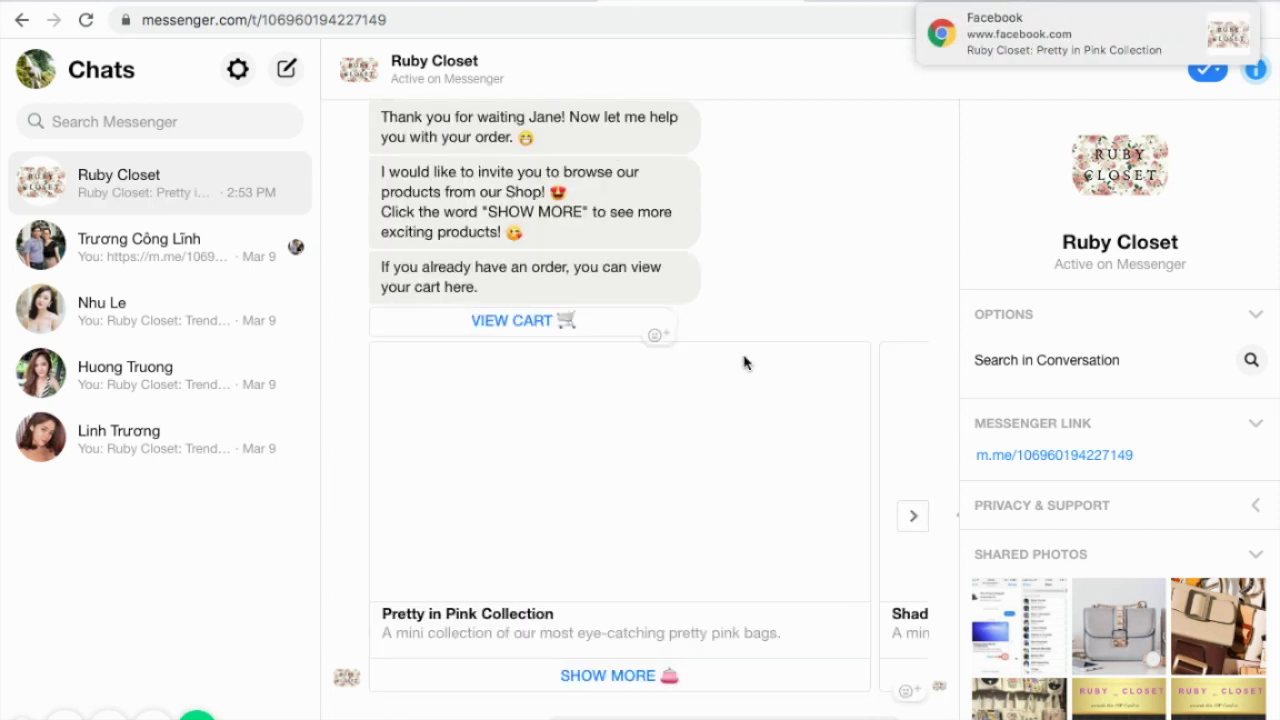
scroll(744, 362, up, 3)
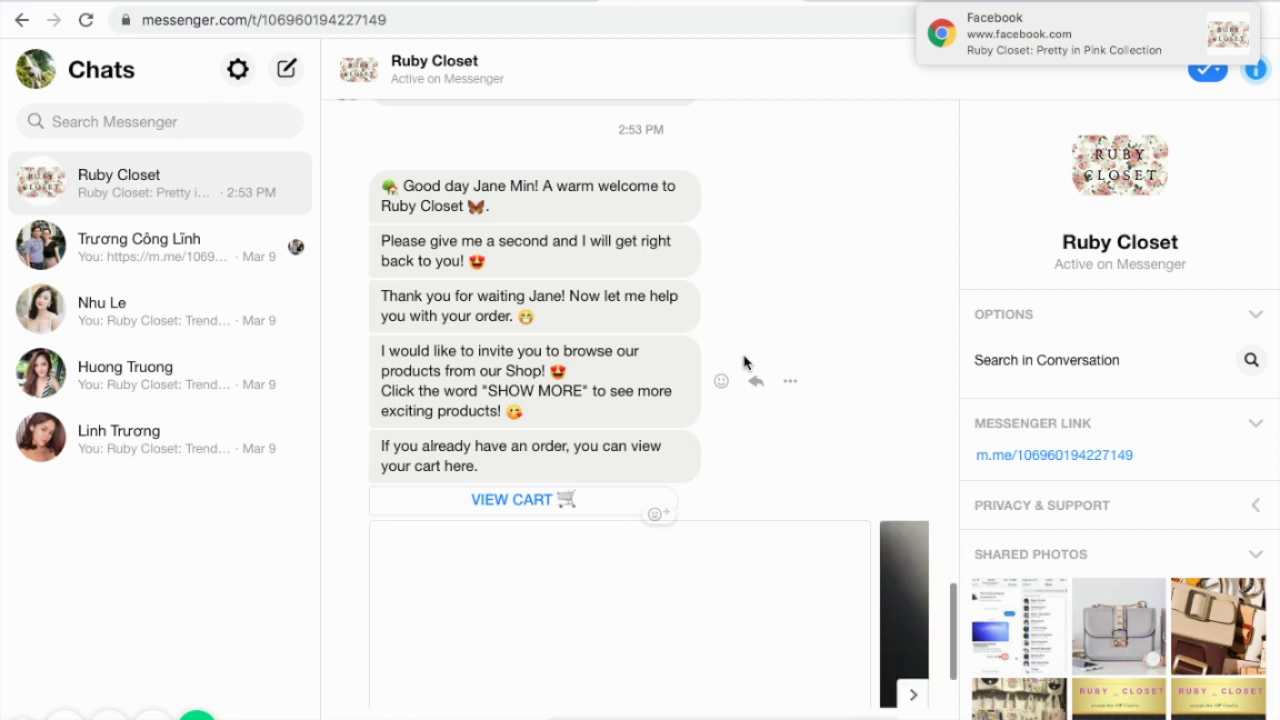
scroll(744, 362, down, 3)
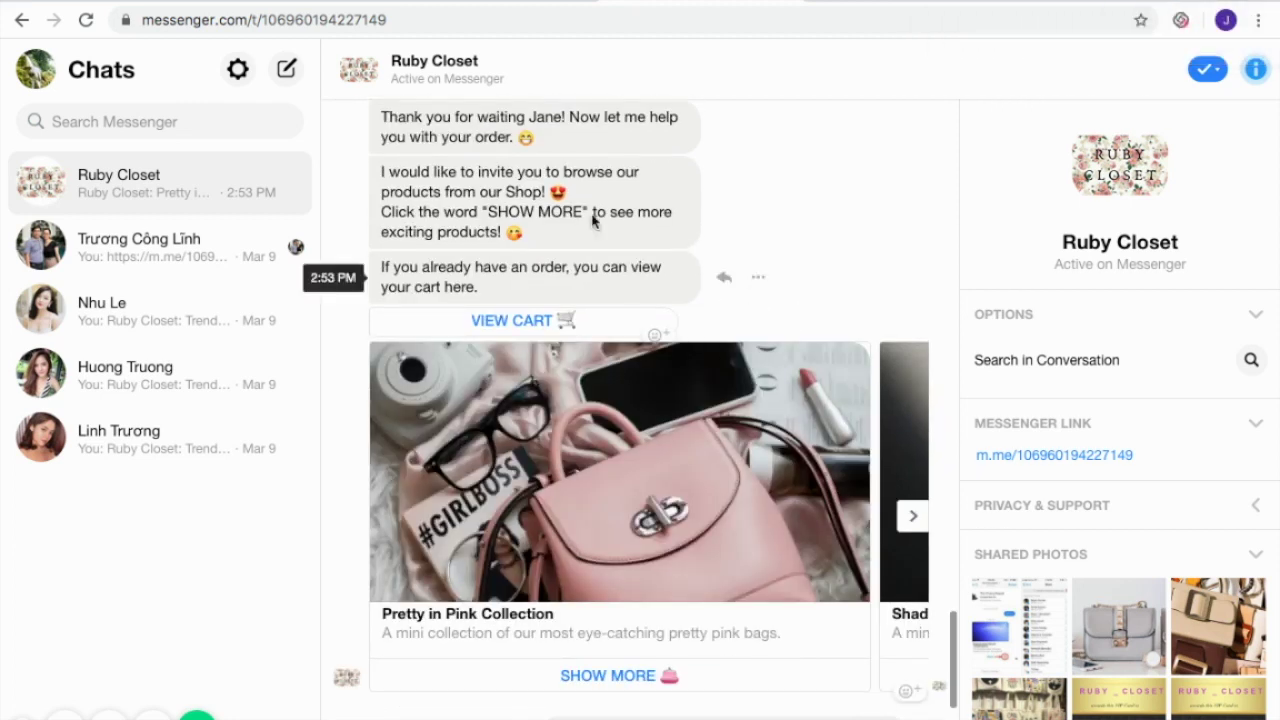
Browse the product collections in the chat and show more of the Pretty in Pink Collection
click(912, 522)
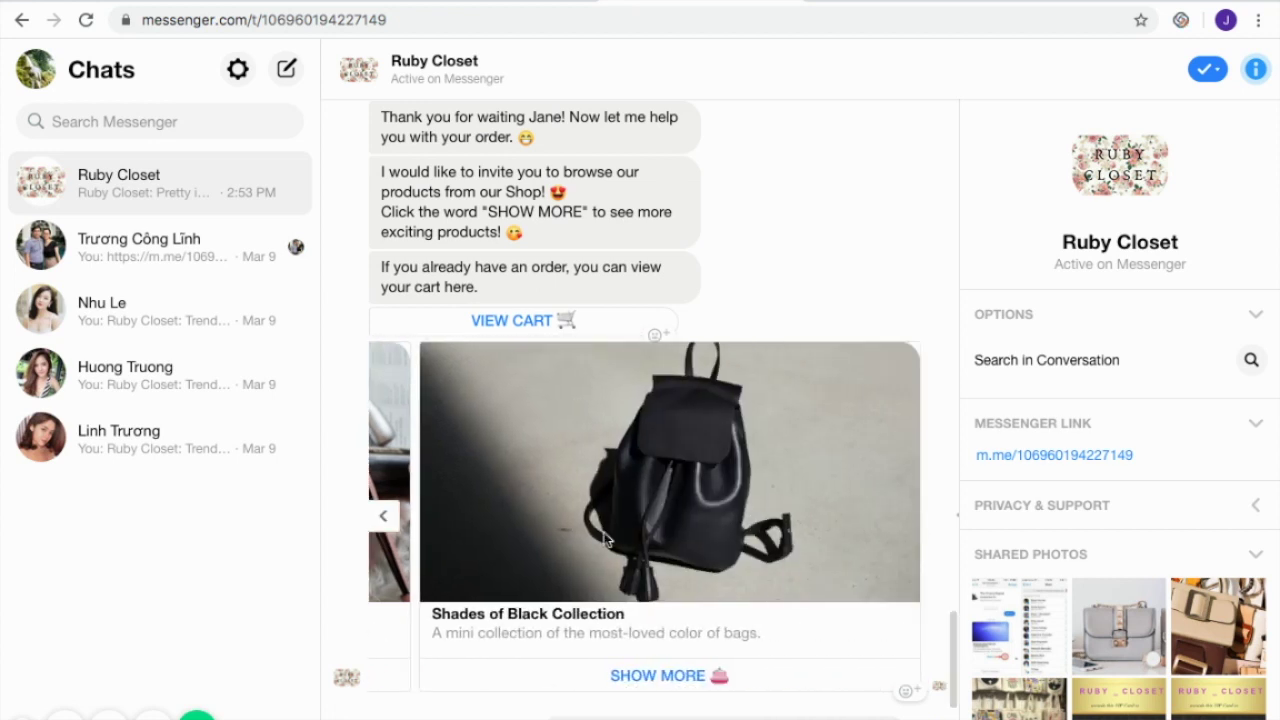
click(380, 522)
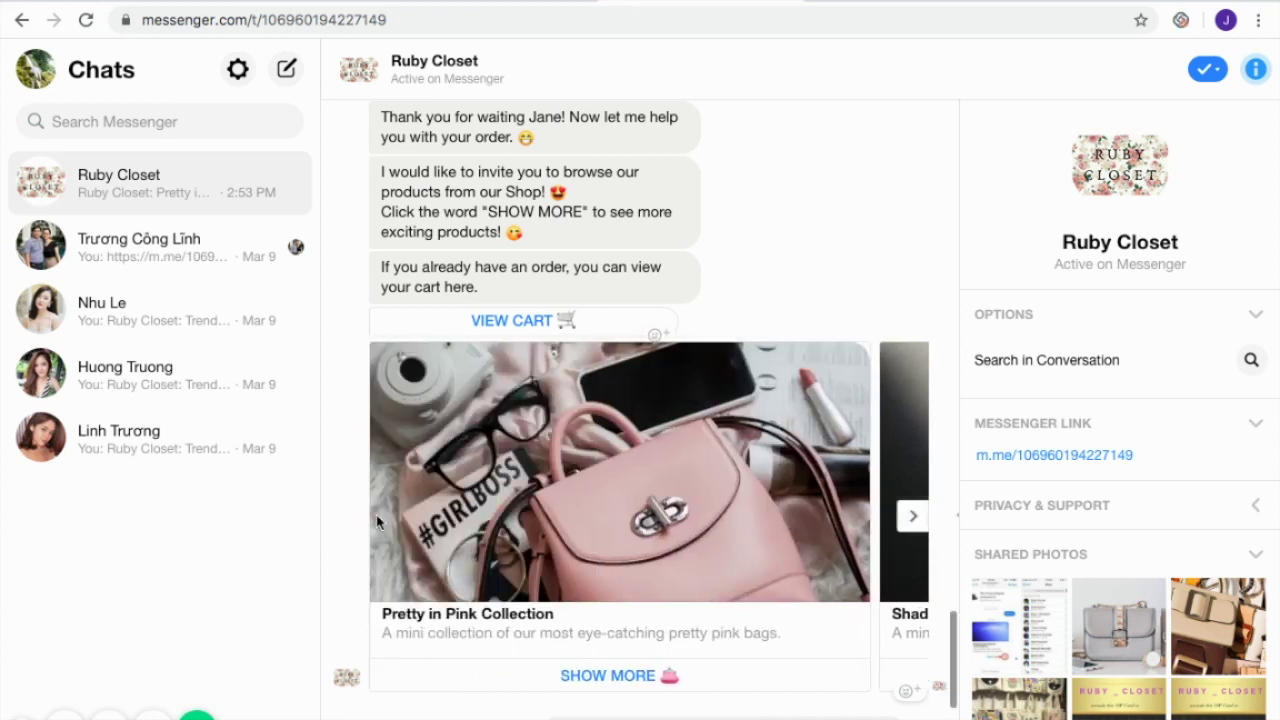
click(621, 677)
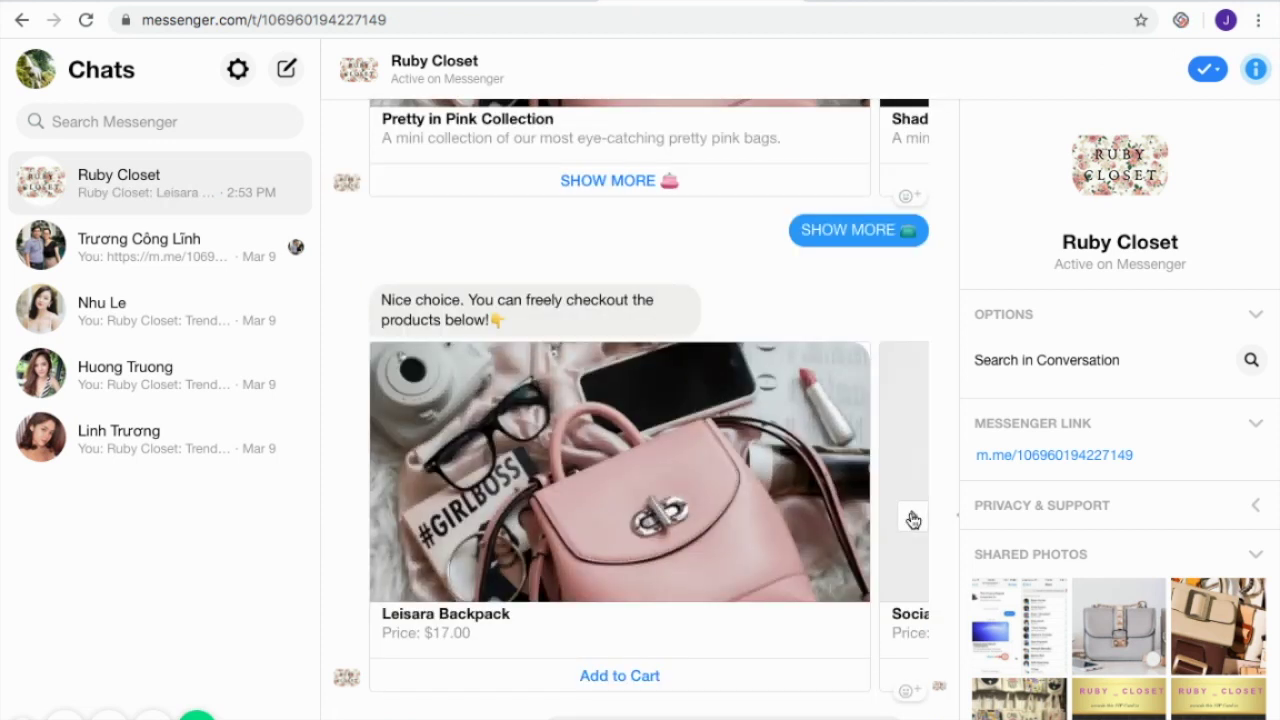
Look through the collection's products, add the Leisara Backpack to the cart and choose a quantity of 2
click(912, 519)
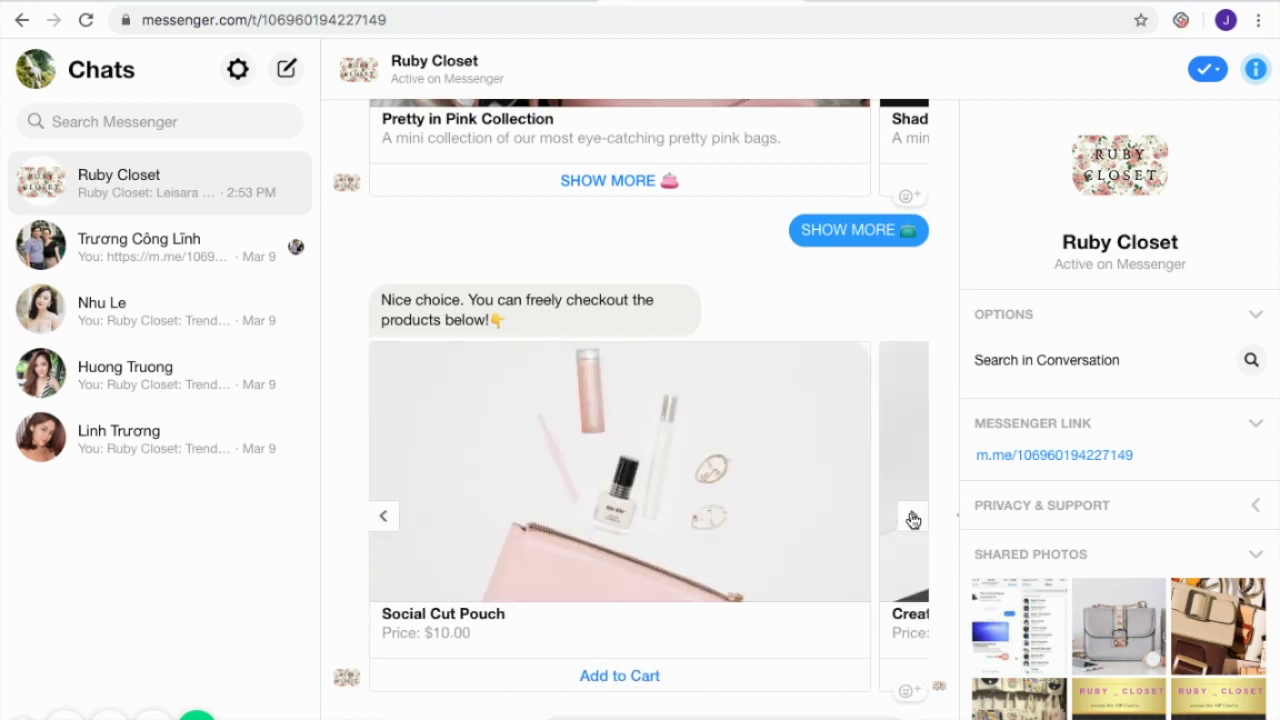
click(912, 519)
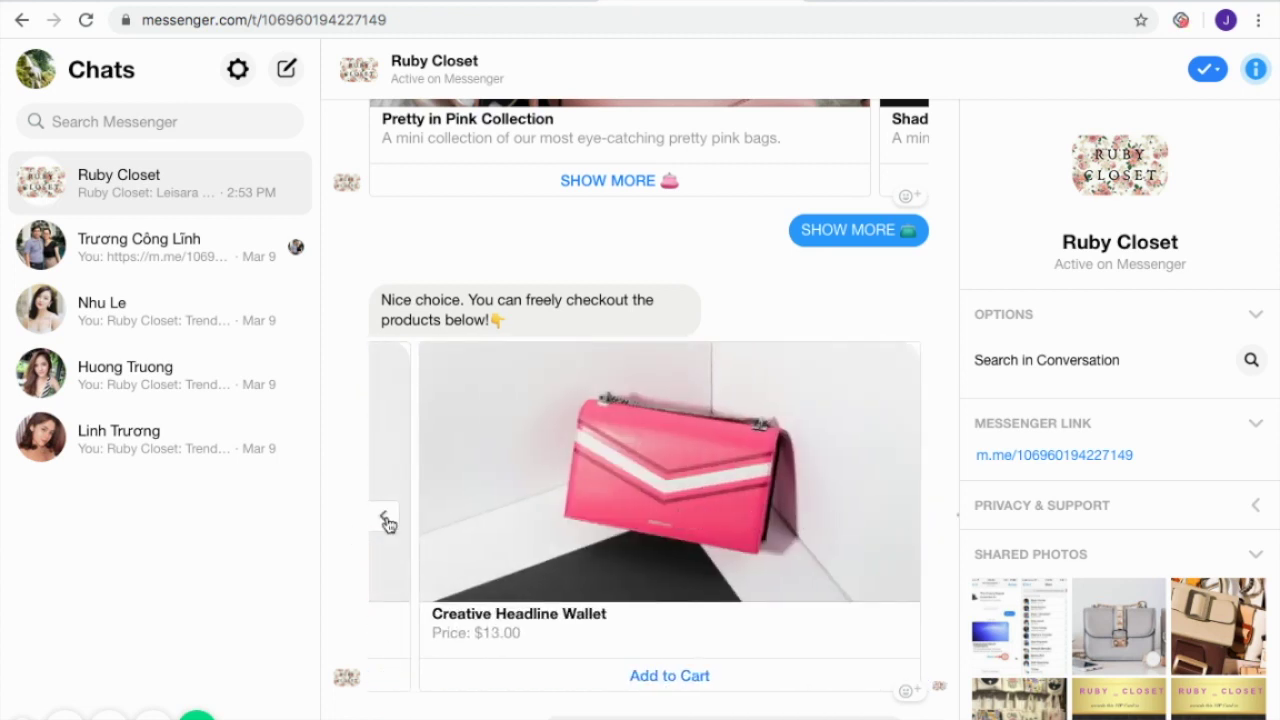
click(390, 519)
click(390, 519)
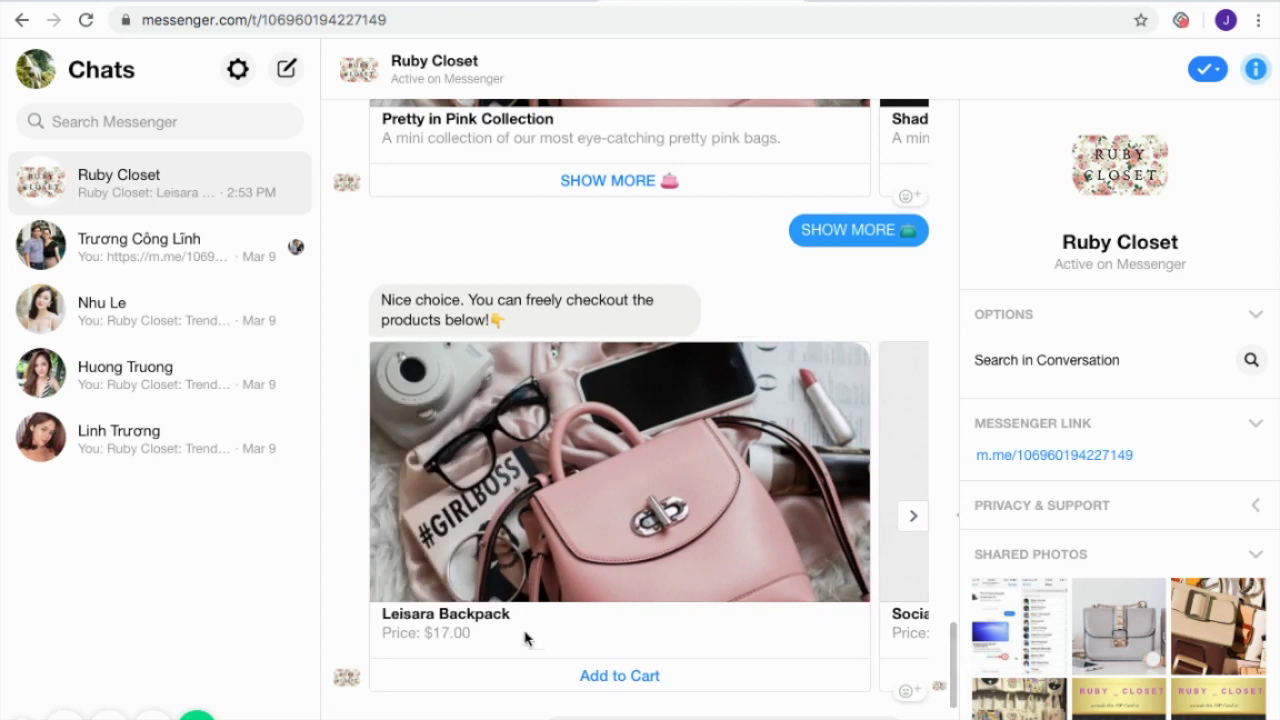
click(586, 678)
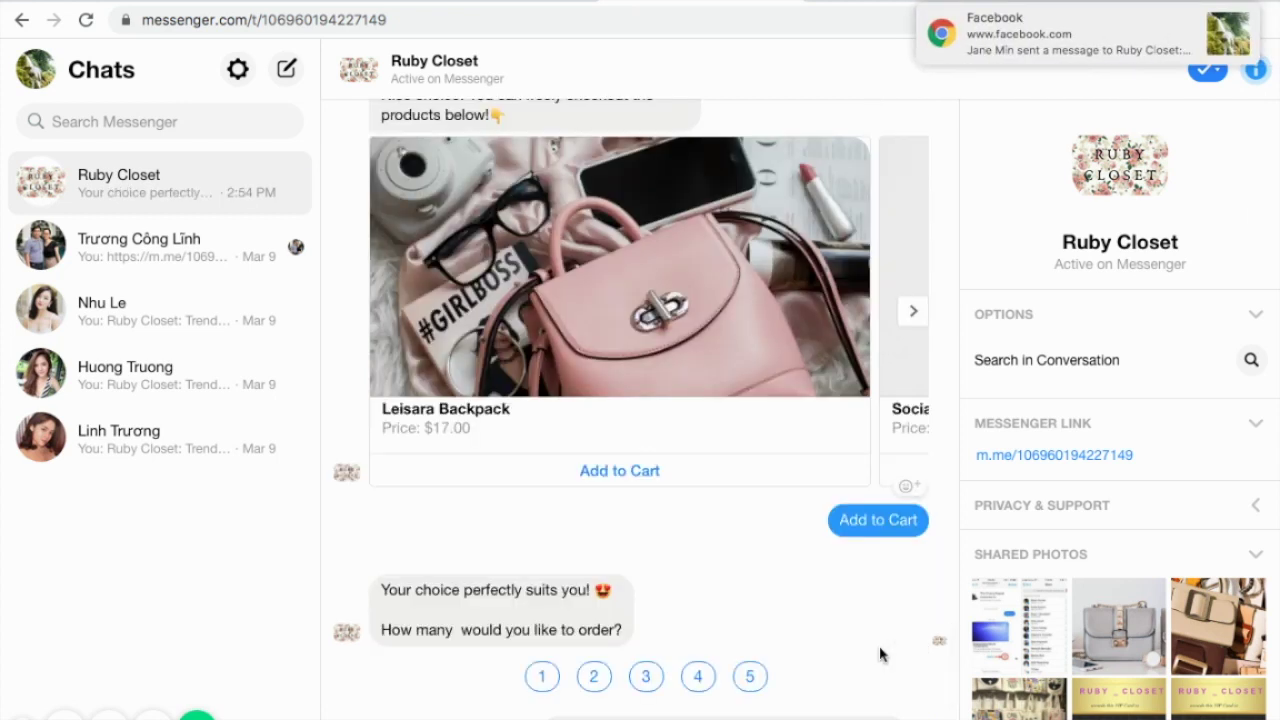
click(592, 677)
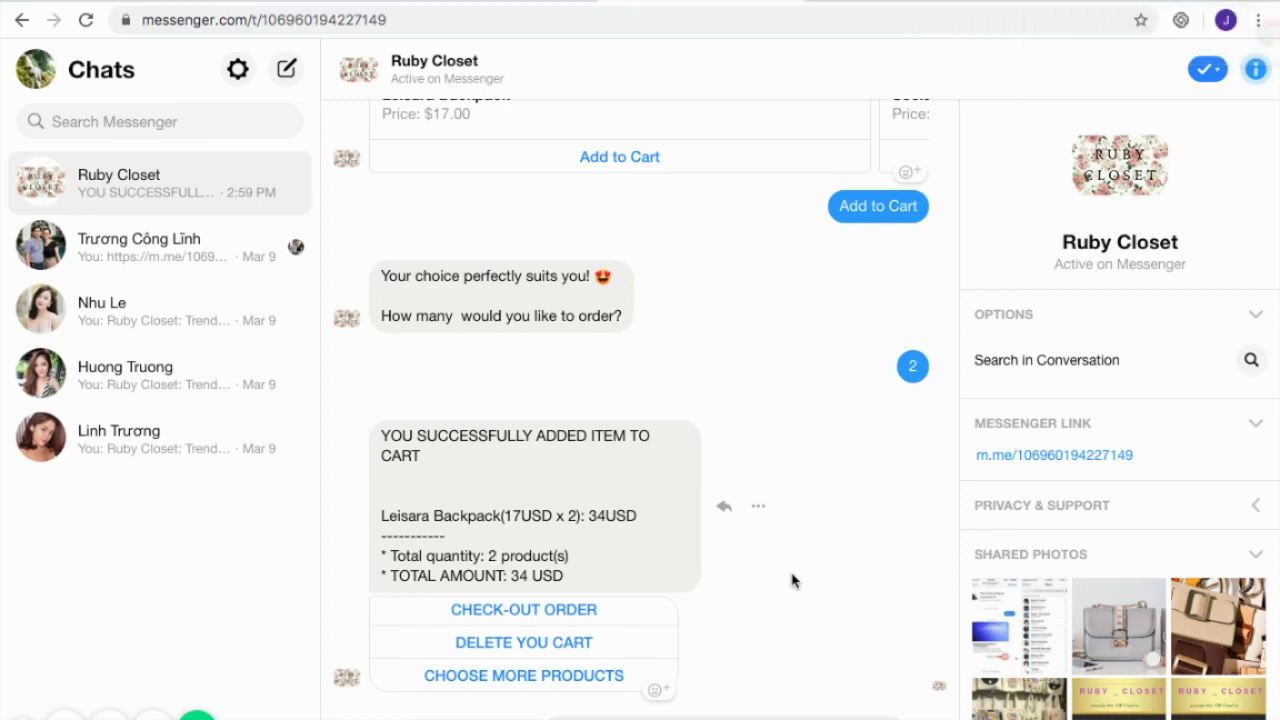
Check out the order, fill in the delivery form with the customer's name, address and phone number, and submit it
click(537, 612)
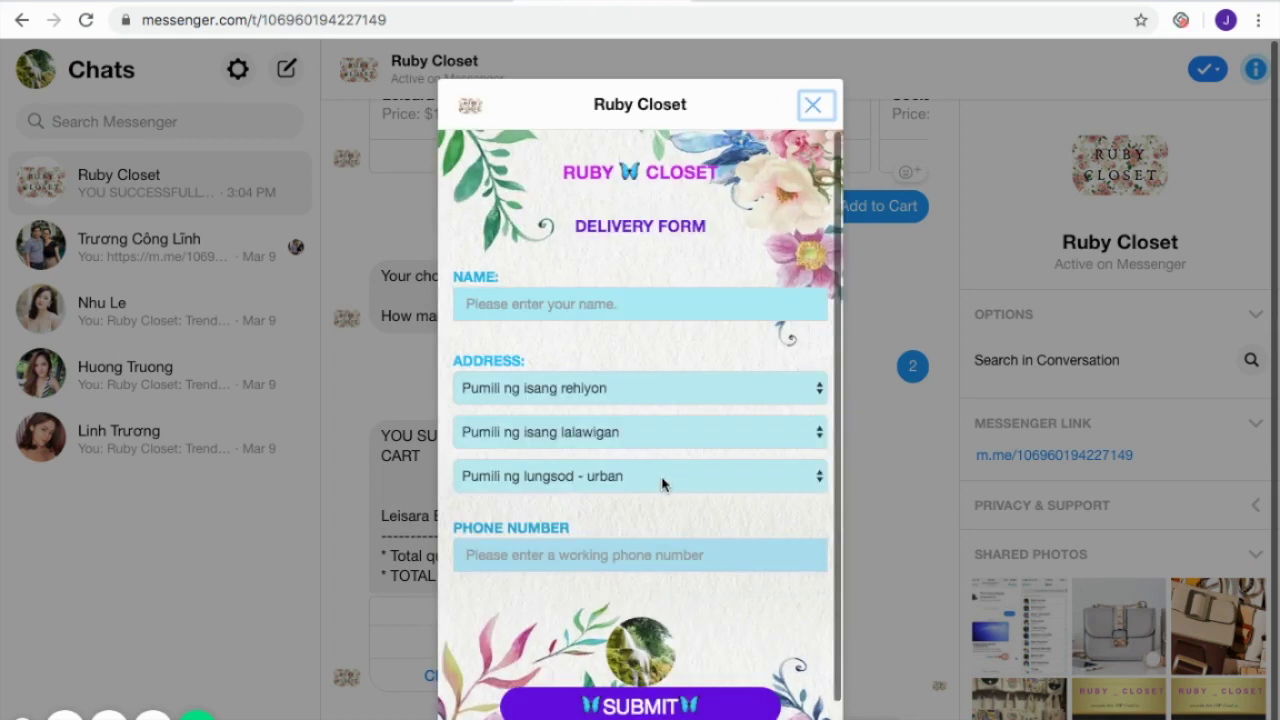
click(618, 302)
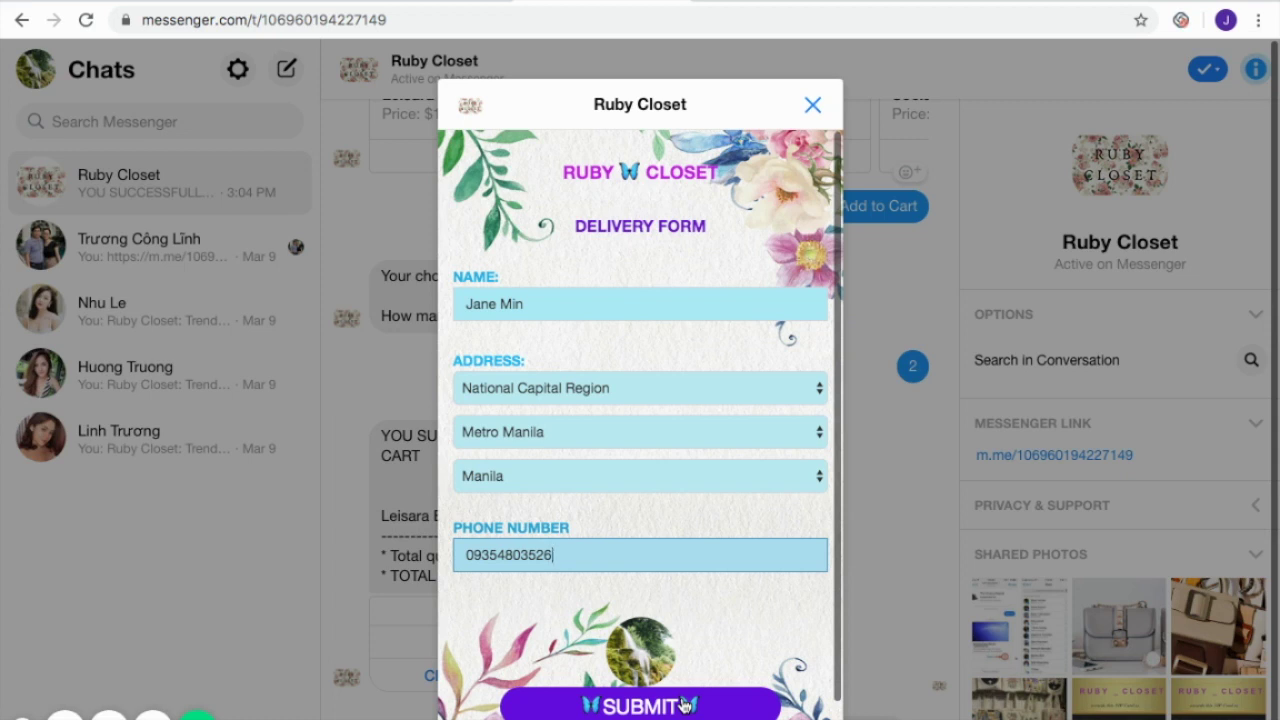
click(684, 706)
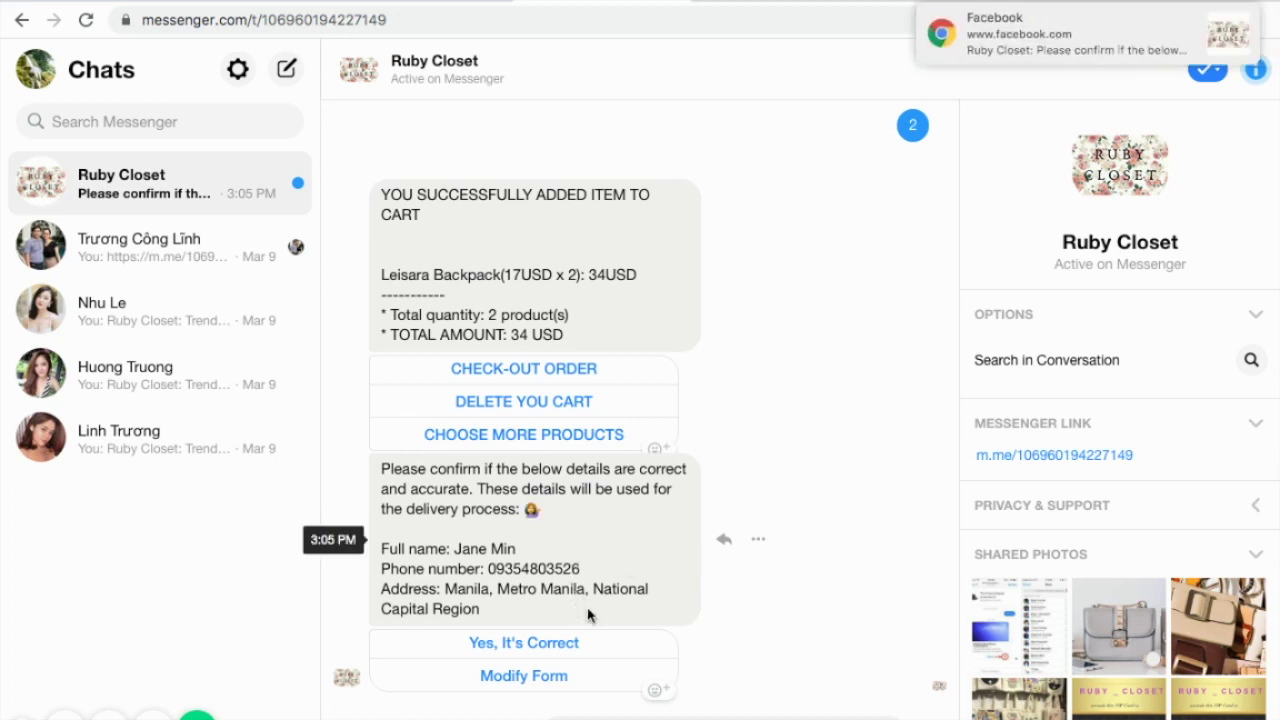
Confirm the delivery details as correct, review the order conversation and switch back to the shopping flow in AhaChat
click(523, 643)
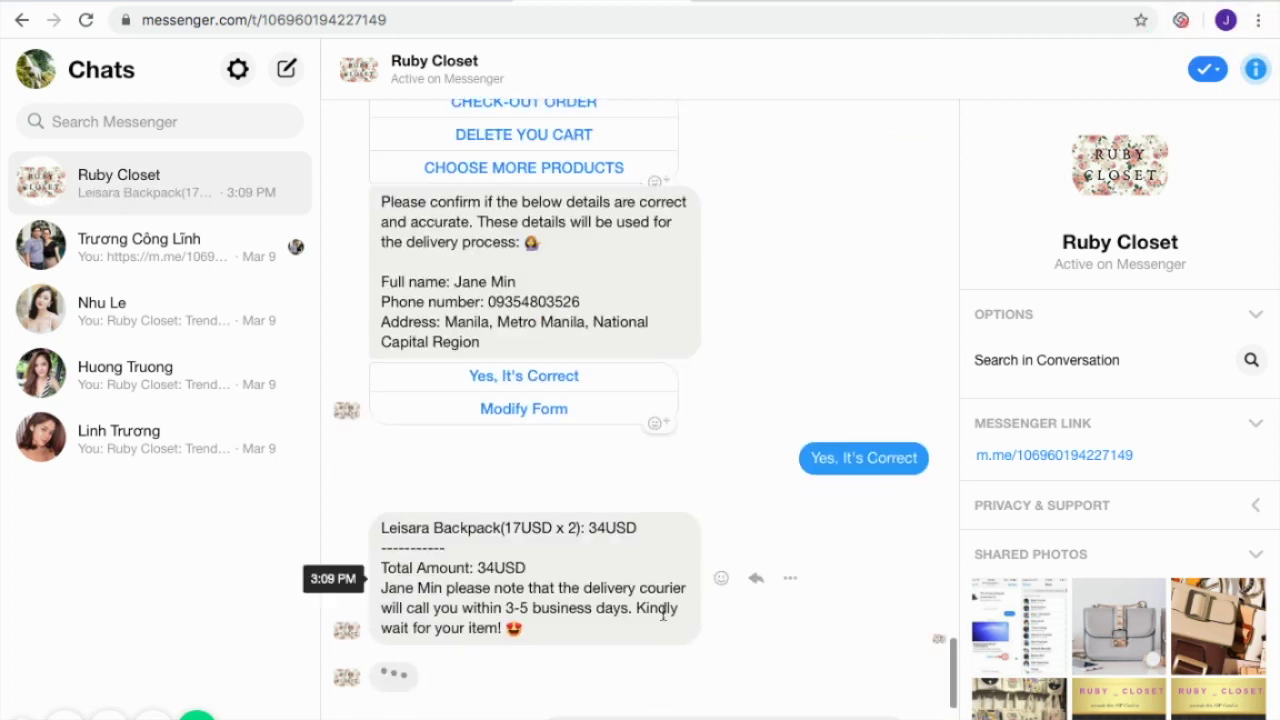
scroll(760, 522, up, 5)
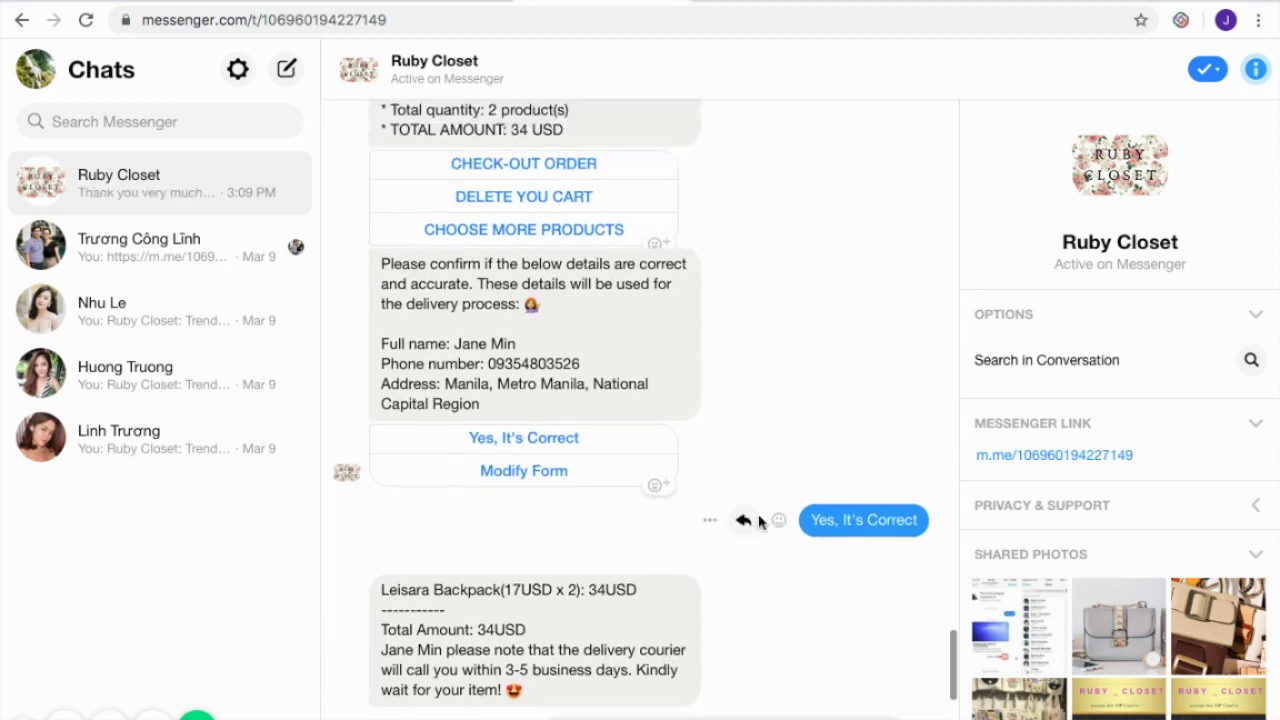
scroll(758, 522, up, 1)
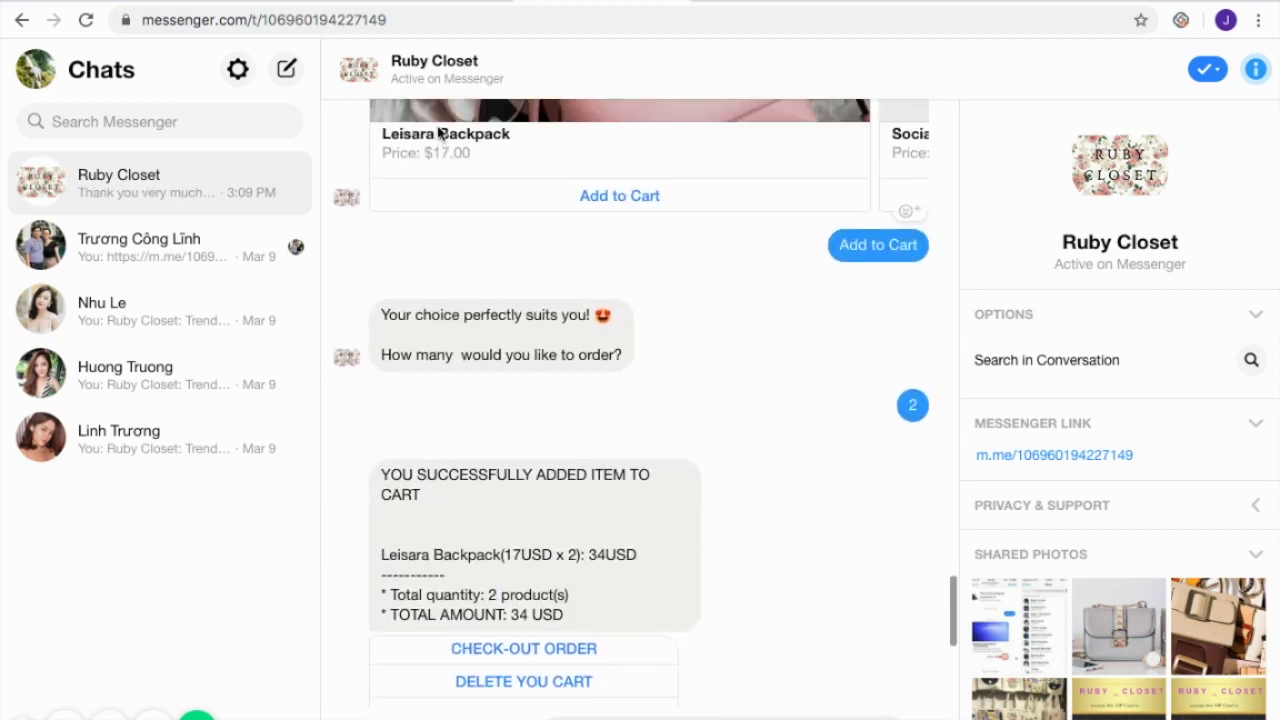
click(430, 2)
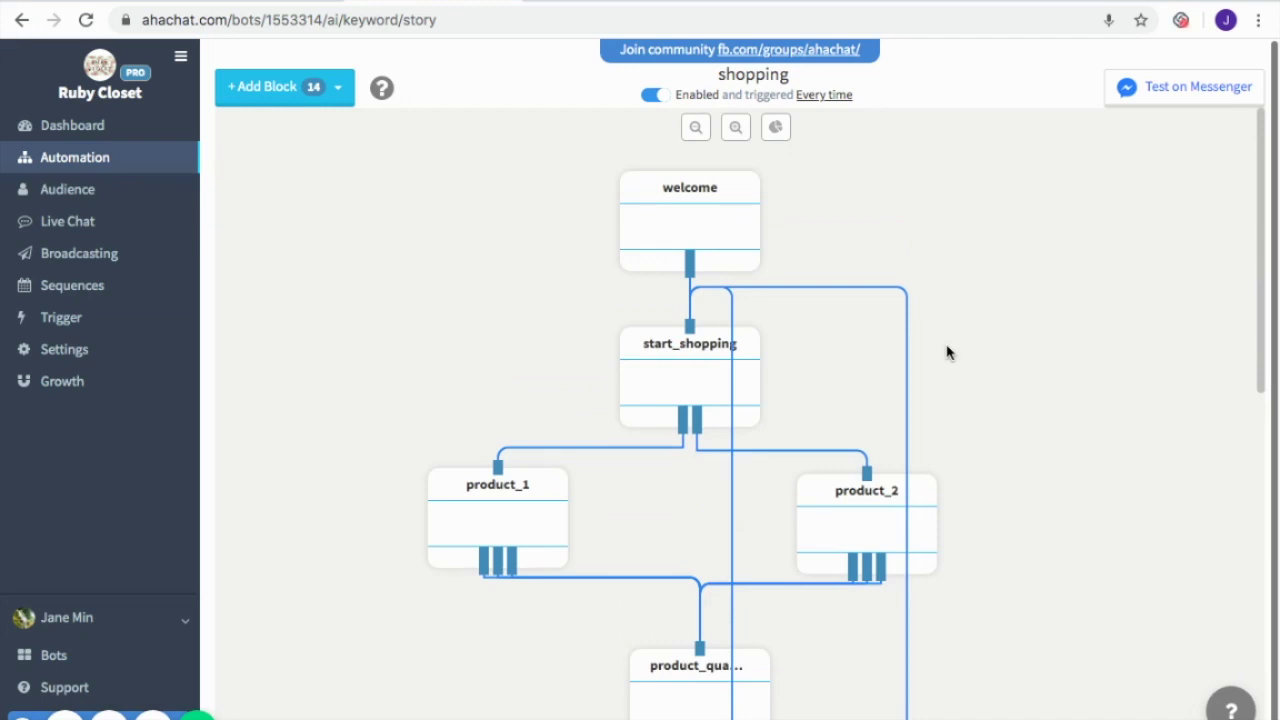